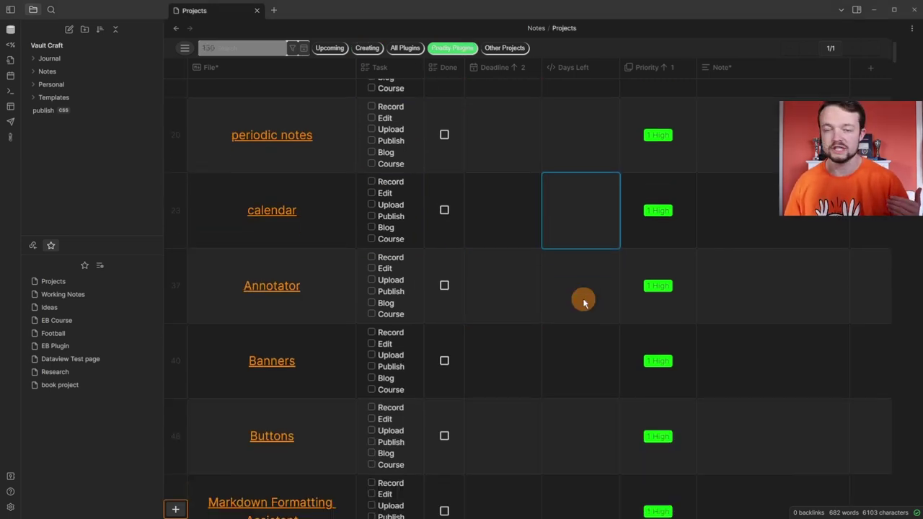
# - Examine the example Projects and Working Notes databases, including their tasks, priorities and star ratings
pyautogui.scroll(-10, 583, 301)
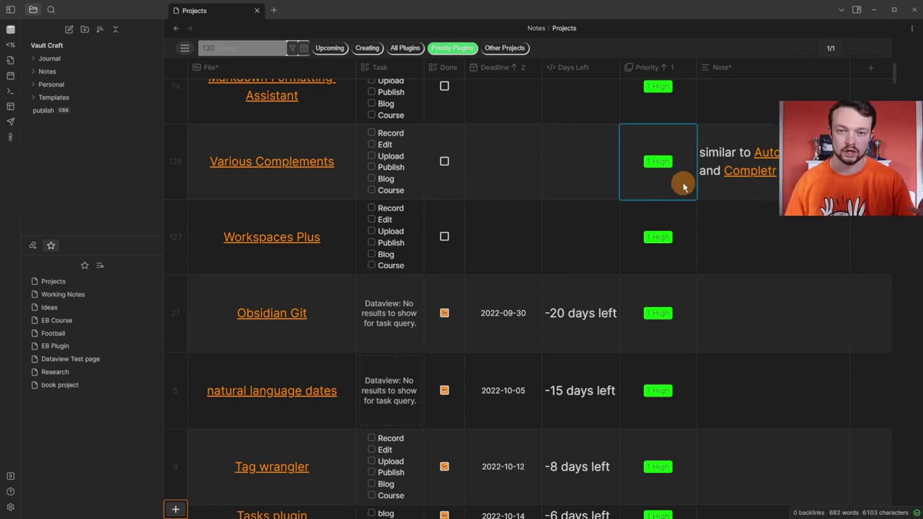
pyautogui.scroll(-4, 668, 215)
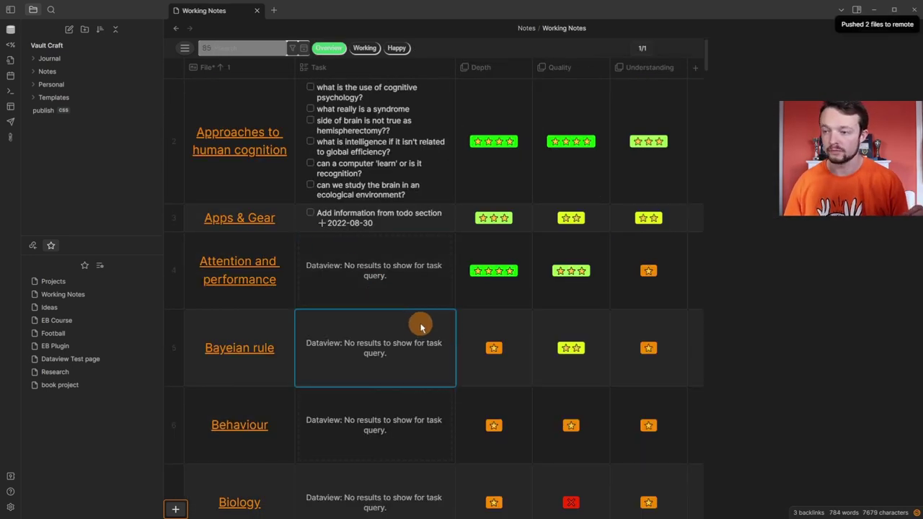
pyautogui.scroll(-4, 423, 324)
pyautogui.scroll(4, 425, 262)
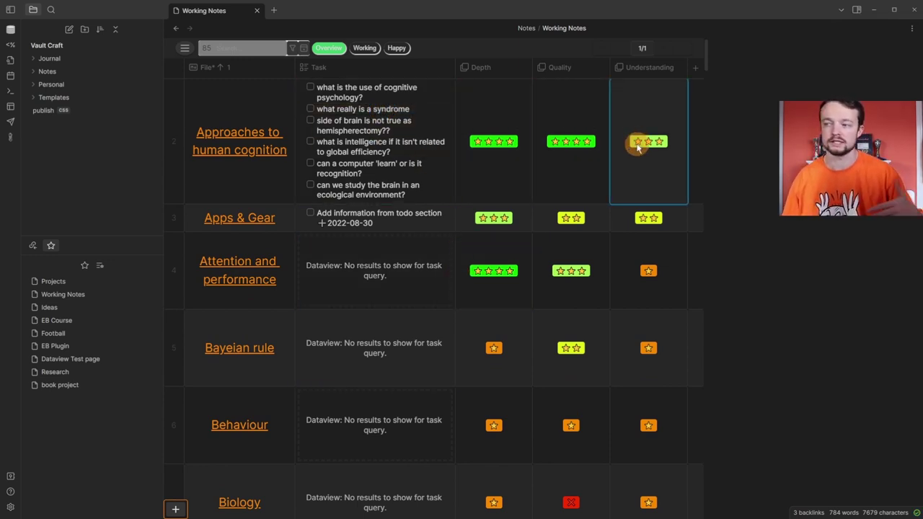
pyautogui.scroll(-10, 523, 279)
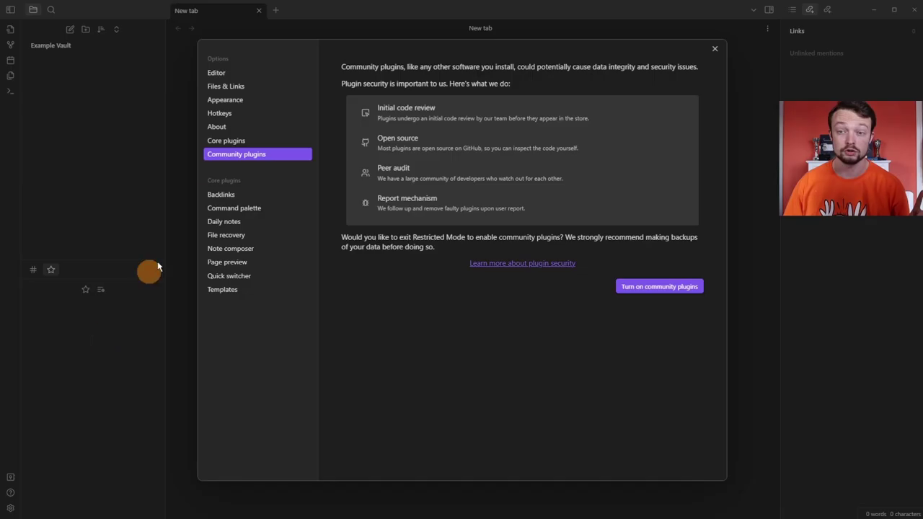
# - Turn on community plugins in Example Vault and install the Dataview and Database folder plugins
pyautogui.click(658, 288)
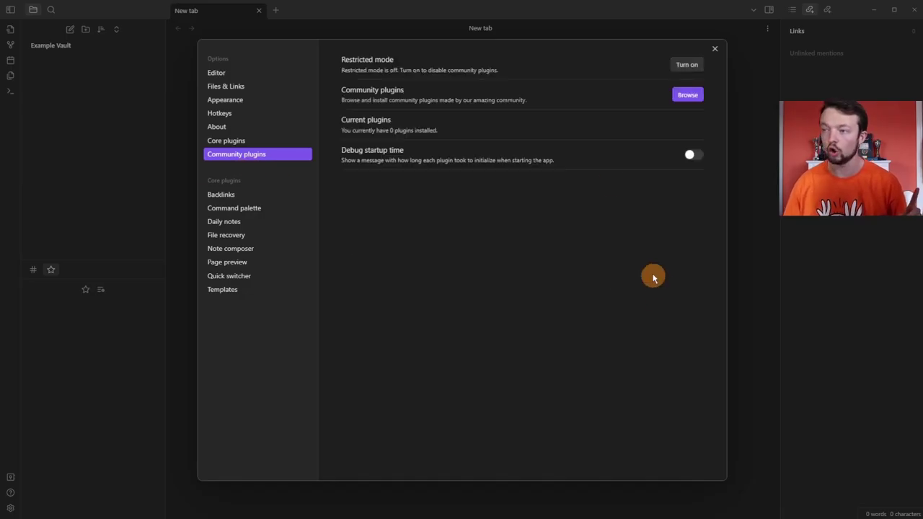
pyautogui.click(683, 95)
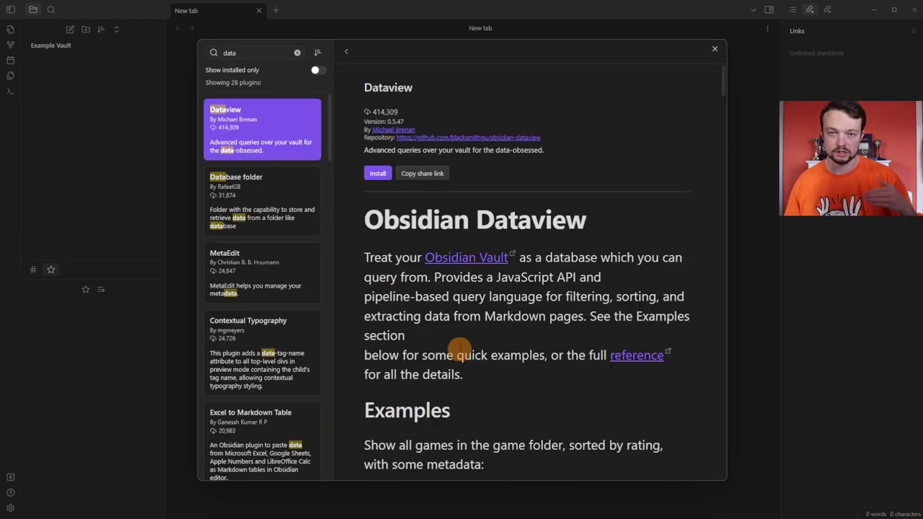
pyautogui.click(381, 175)
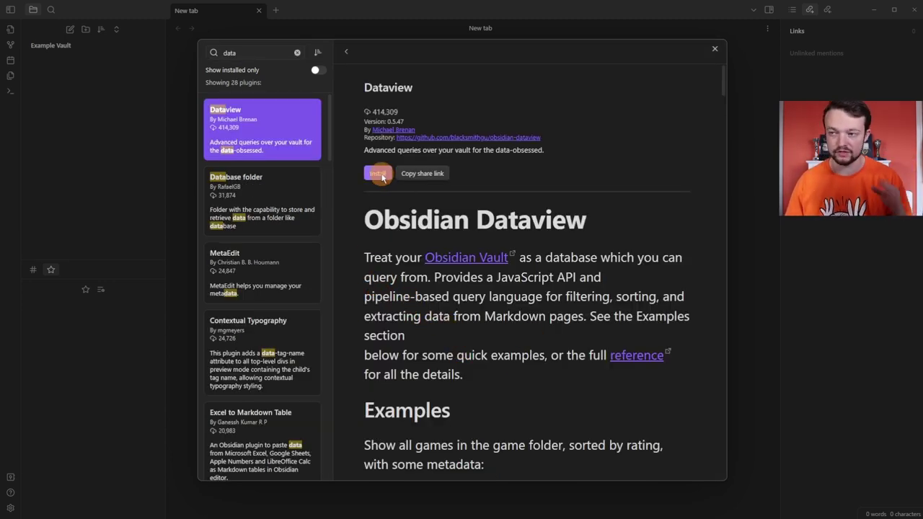
pyautogui.click(379, 174)
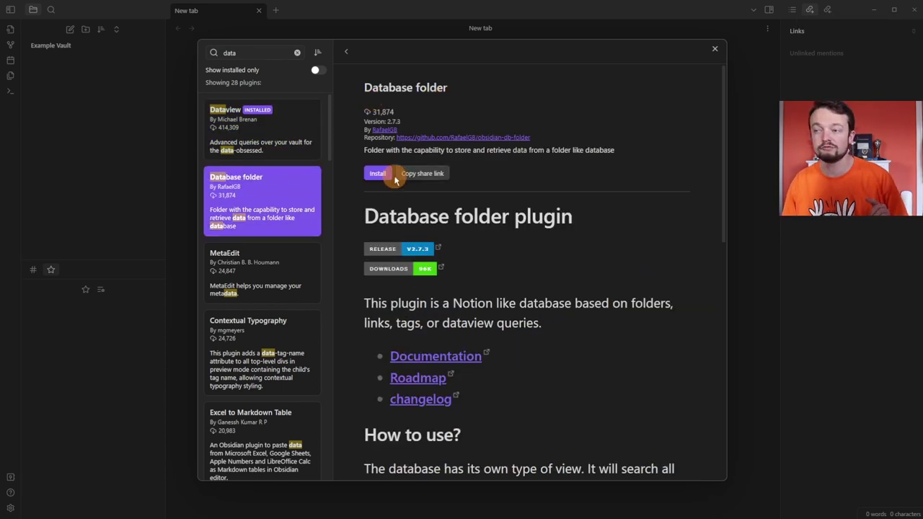
pyautogui.click(382, 177)
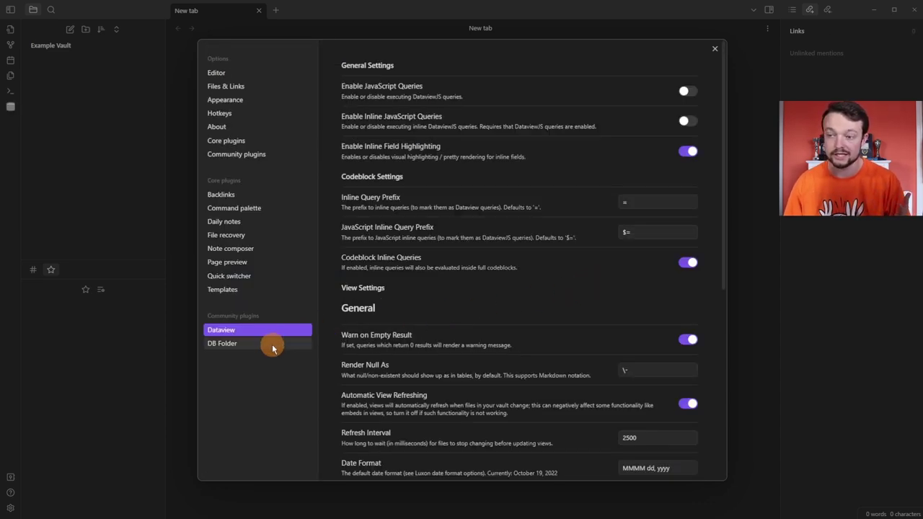
# - Review the DB Folder plugin's settings for columns, metadata, inline fields and rows, and close the settings
pyautogui.click(274, 345)
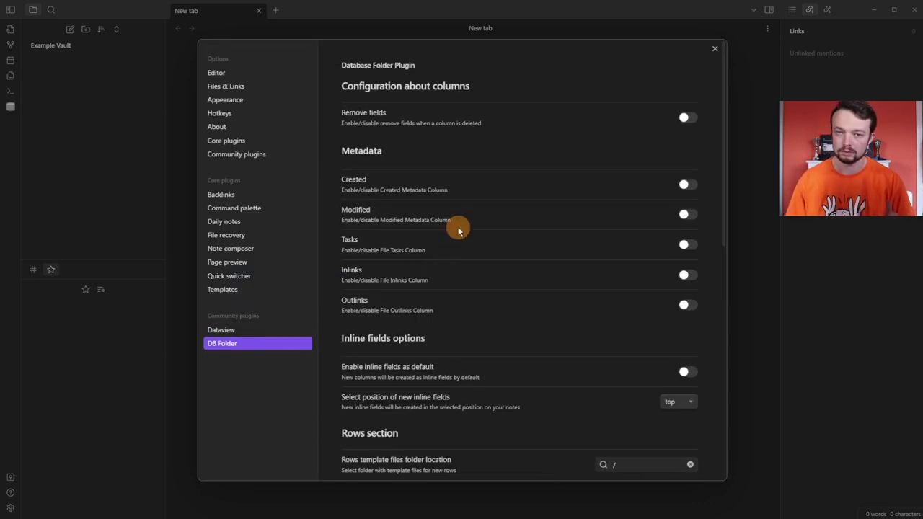
pyautogui.scroll(-5, 470, 363)
pyautogui.scroll(5, 479, 341)
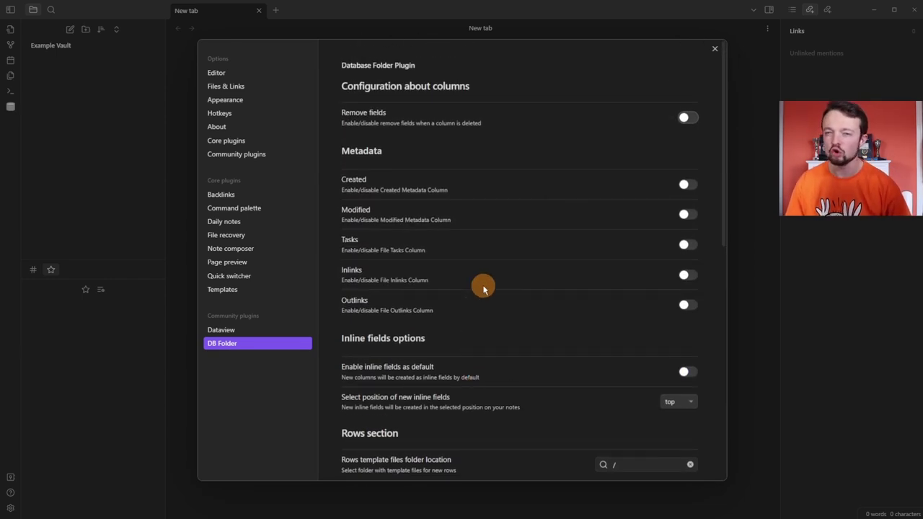
pyautogui.press('Escape')
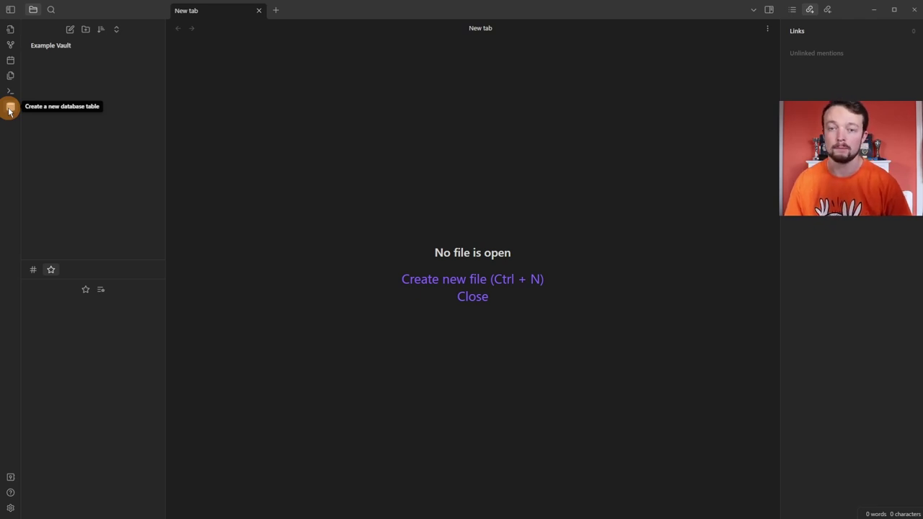
# - Create a new database table named Database with current_folder as its source, saved in the vault root "/"
pyautogui.click(9, 110)
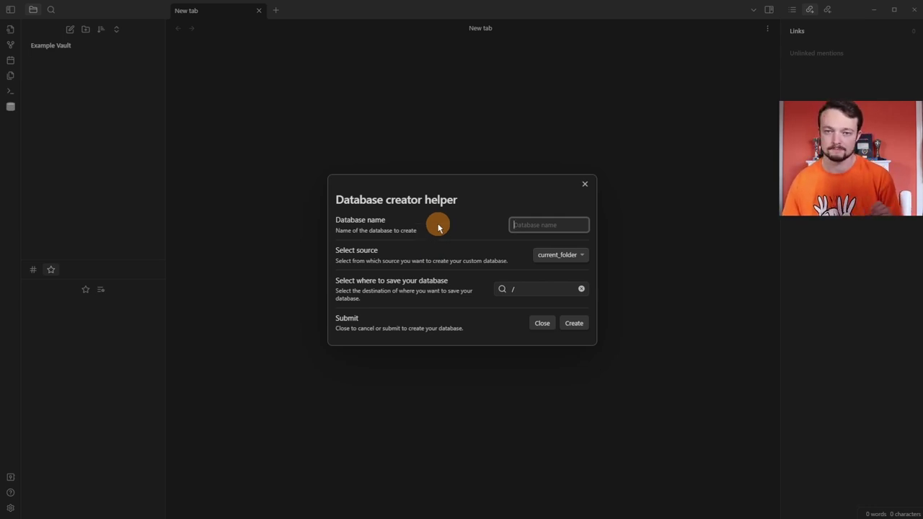
pyautogui.write('Database')
pyautogui.click(560, 254)
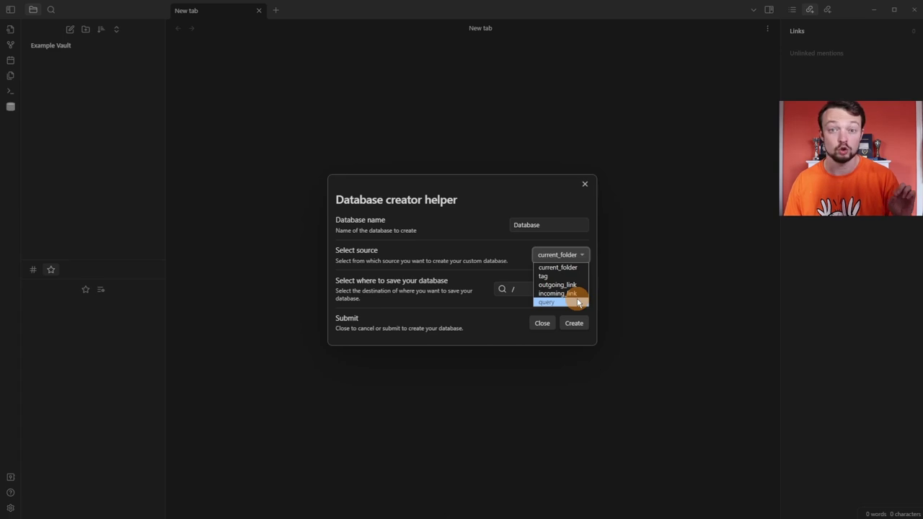
pyautogui.click(498, 288)
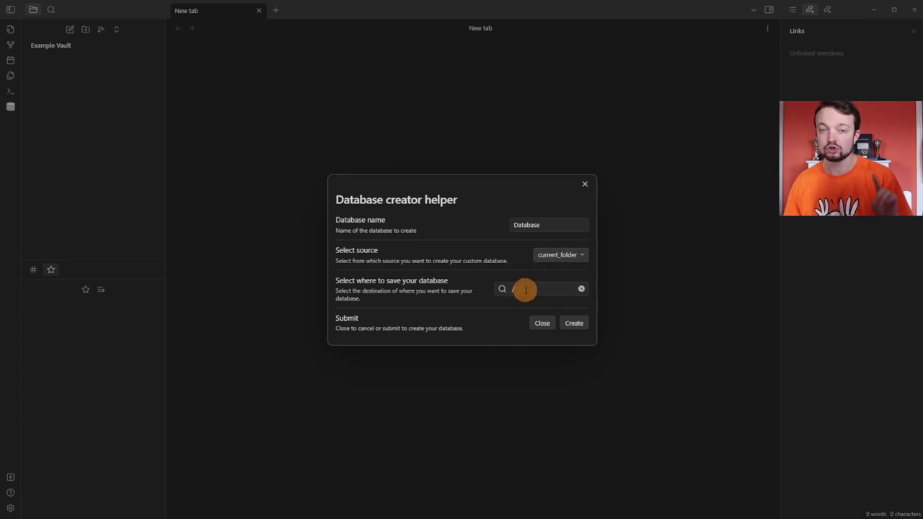
pyautogui.click(525, 289)
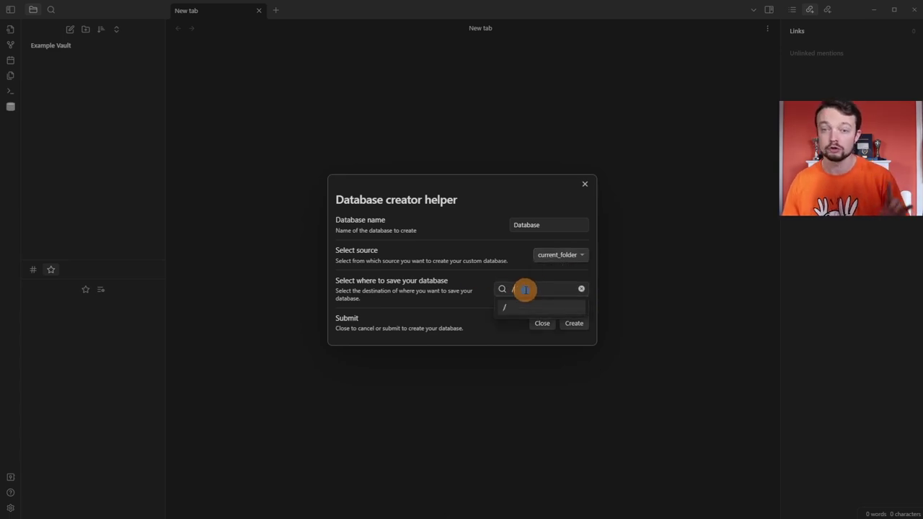
pyautogui.click(471, 294)
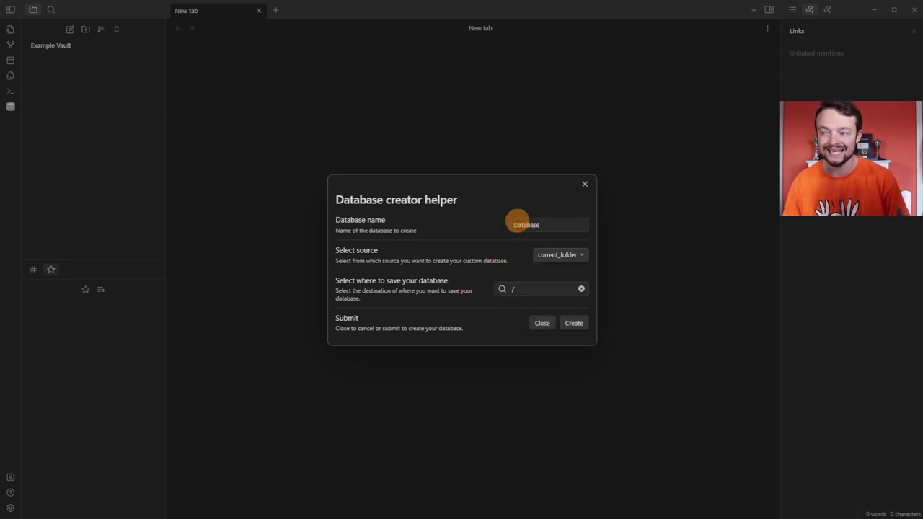
pyautogui.click(574, 323)
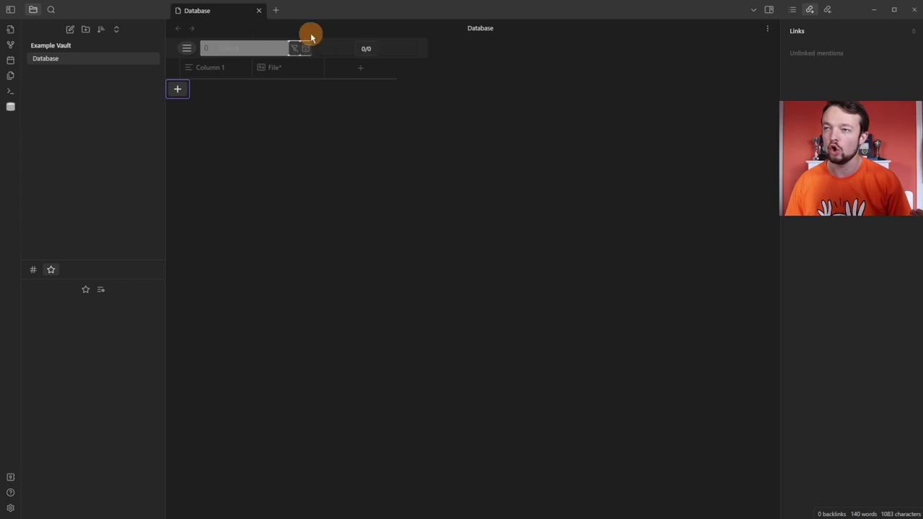
# - Open the Database file as Markdown to examine its configuration text, and reopen it as a table
pyautogui.click(768, 28)
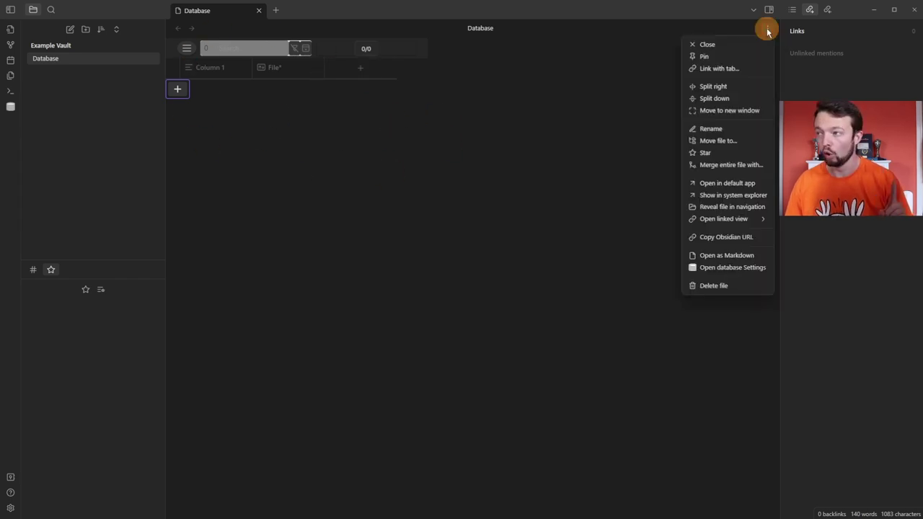
pyautogui.click(727, 255)
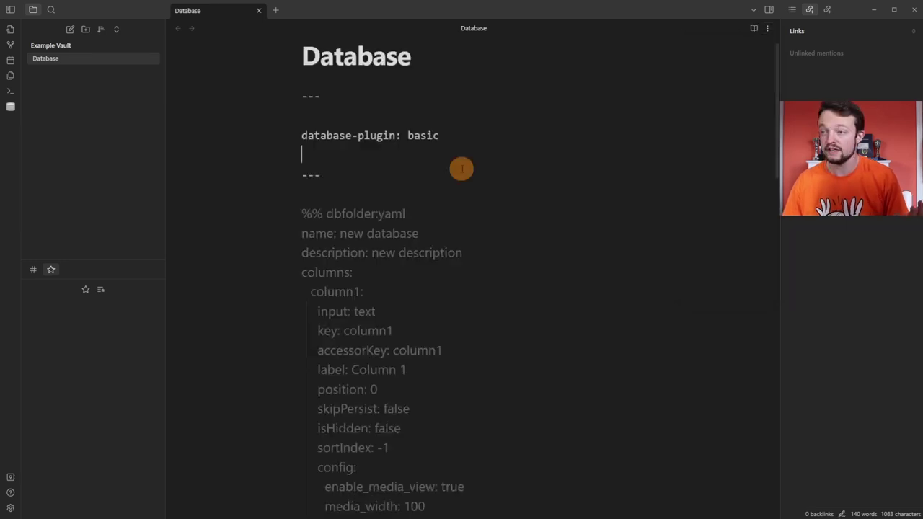
pyautogui.scroll(-8, 461, 169)
pyautogui.scroll(-5, 461, 169)
pyautogui.scroll(15, 461, 168)
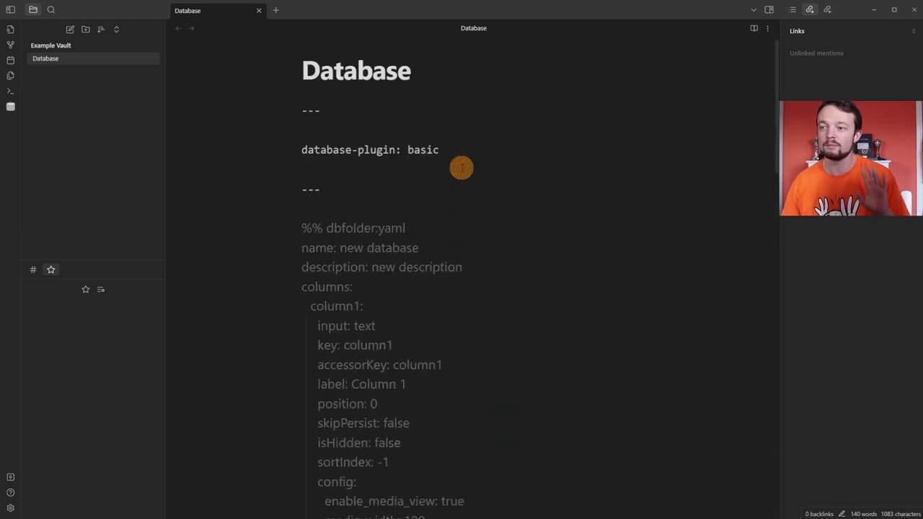
pyautogui.click(767, 28)
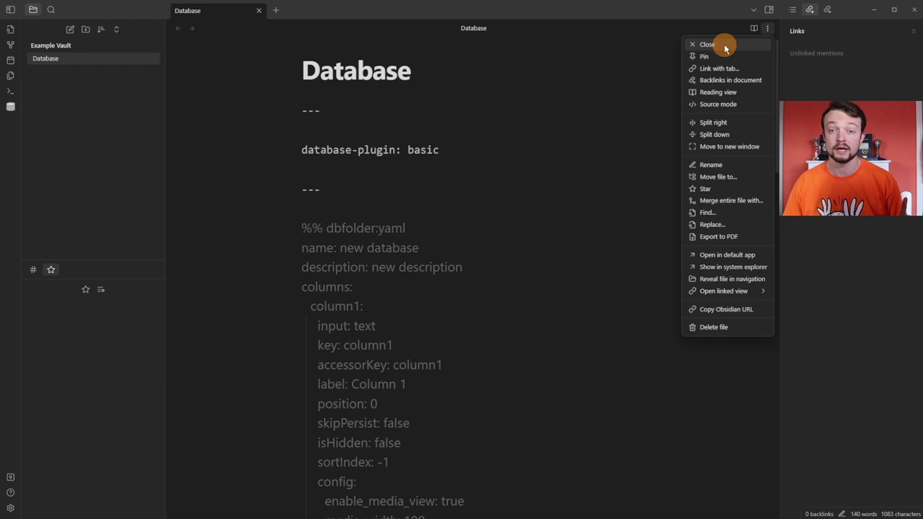
pyautogui.click(725, 48)
pyautogui.click(73, 62)
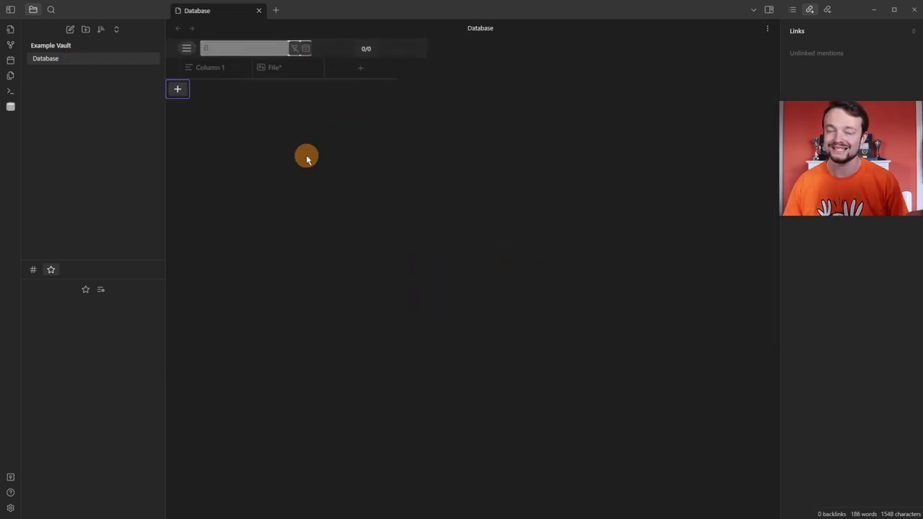
# - Add a row named Test 1 to the database and move the File column in front of Column 1
pyautogui.click(177, 89)
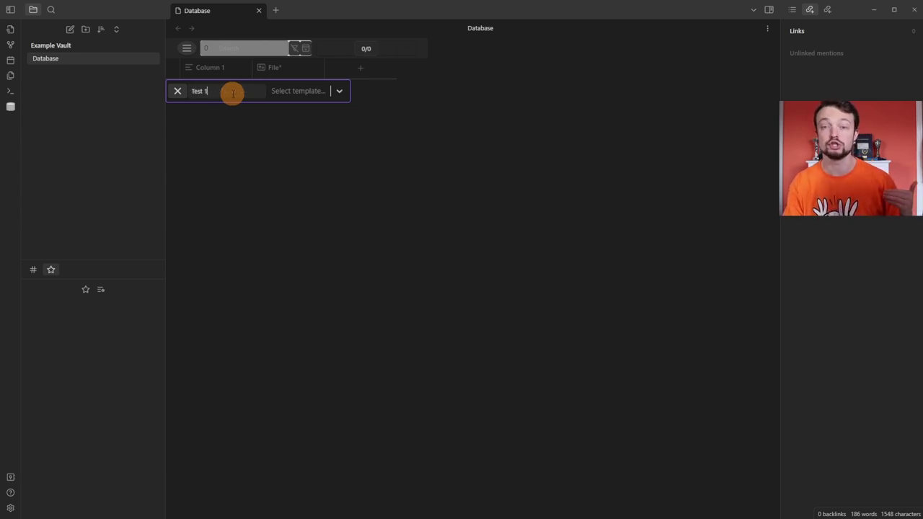
pyautogui.press('Return')
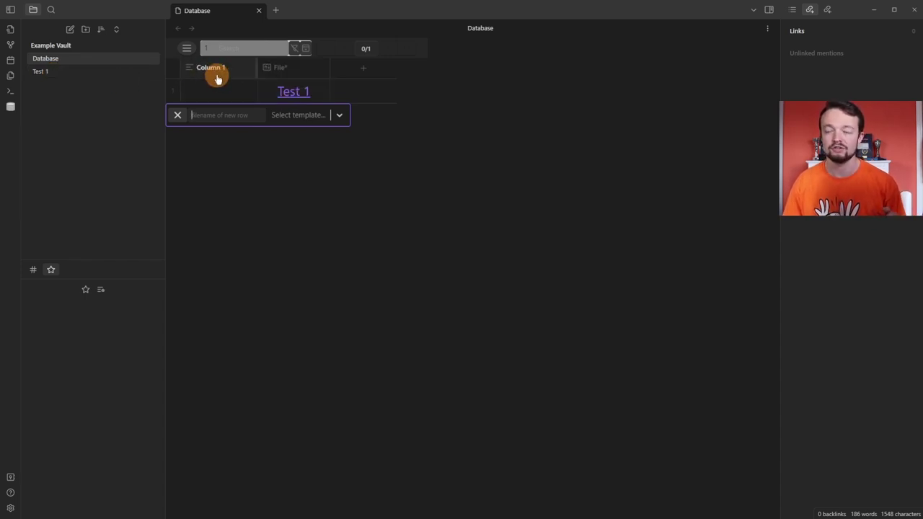
pyautogui.moveTo(288, 68); pyautogui.dragTo(185, 69)
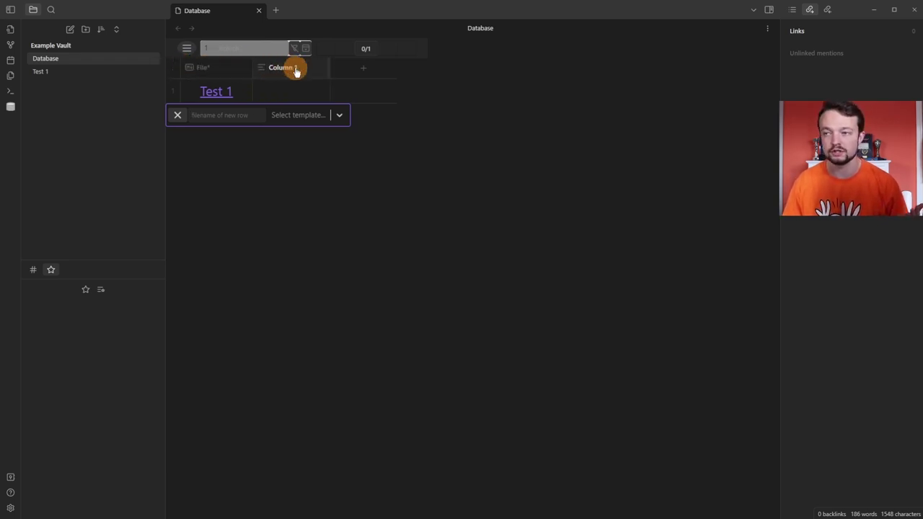
# - Show the Test 1 note side by side with the database and enter "Typing" in its Column 1 cell
pyautogui.click(221, 92)
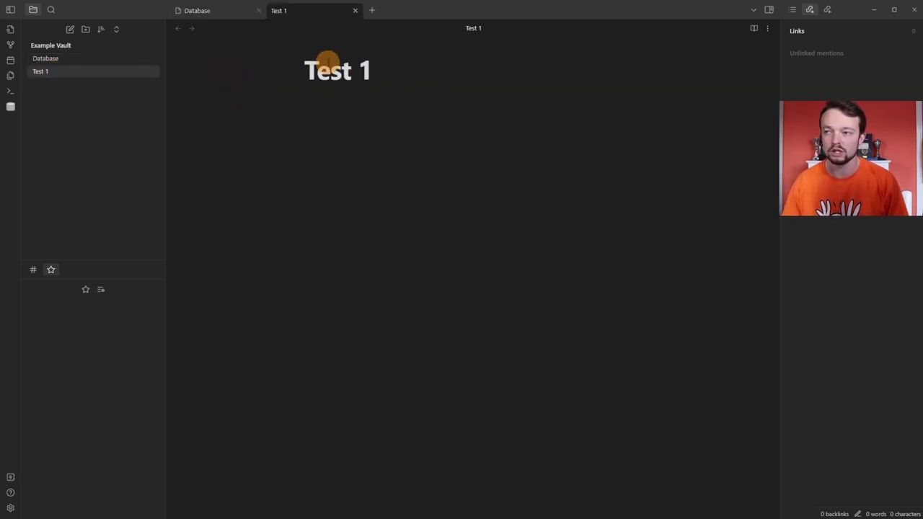
pyautogui.click(223, 13)
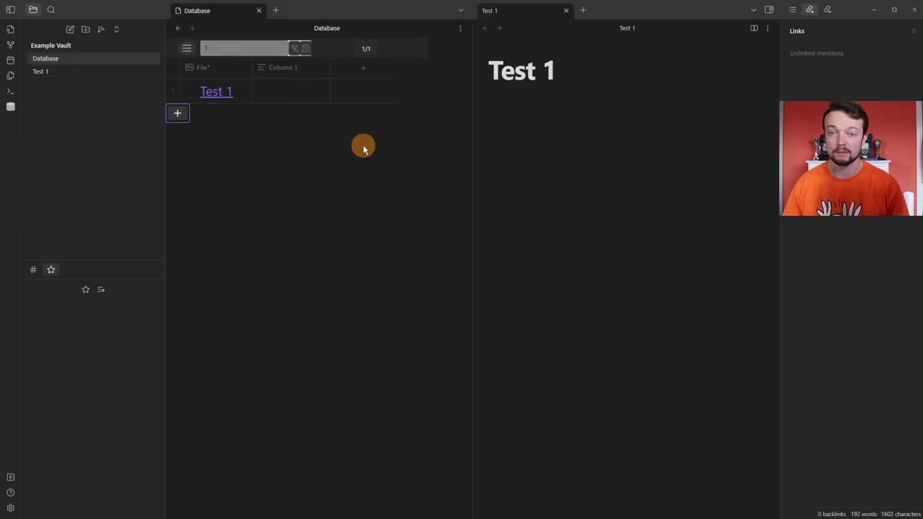
pyautogui.click(295, 91)
pyautogui.click(294, 91)
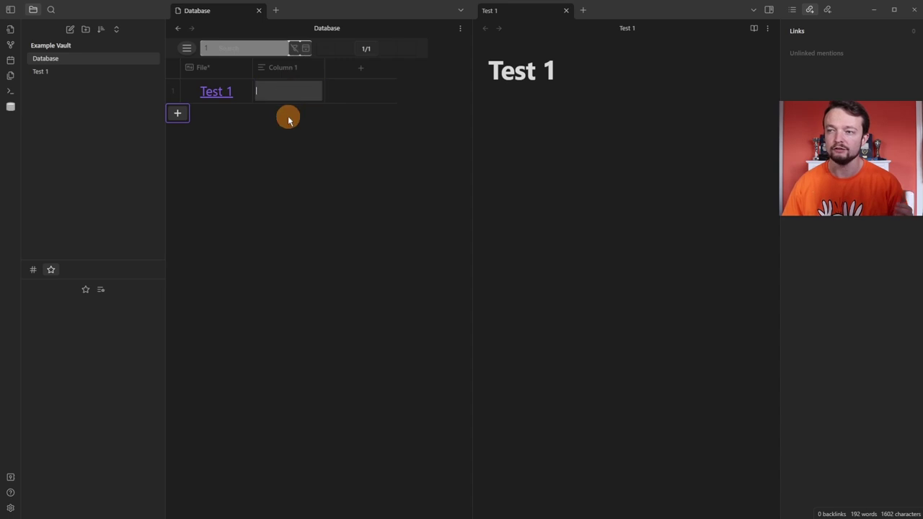
pyautogui.write('Typing')
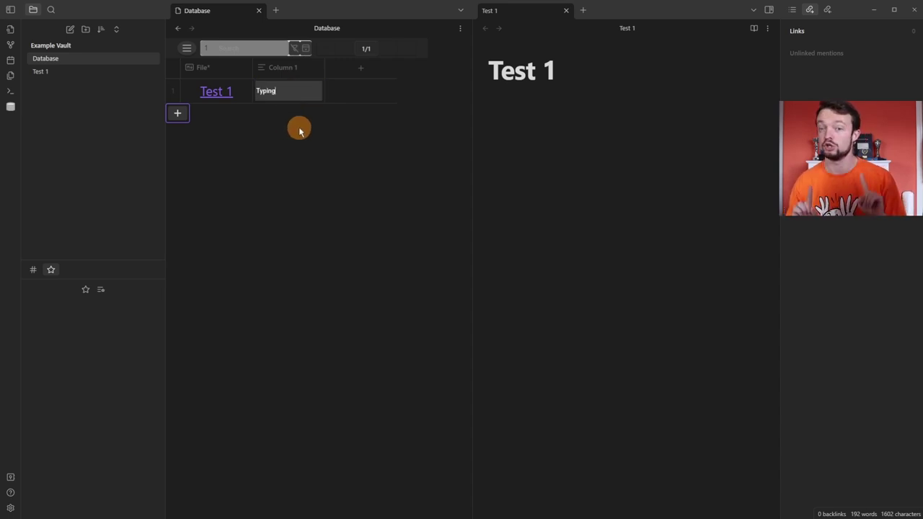
pyautogui.press('Return')
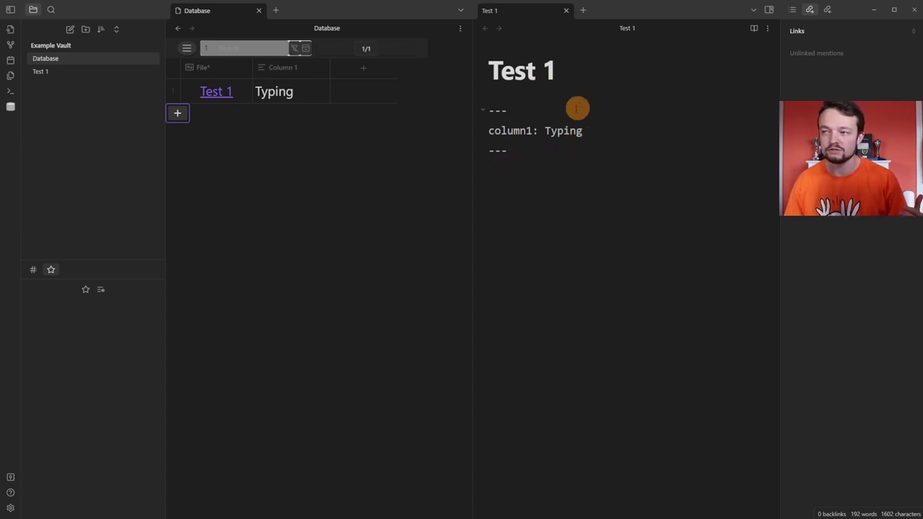
# - Rename the Column 1 column of the database to "Text property"
pyautogui.click(288, 68)
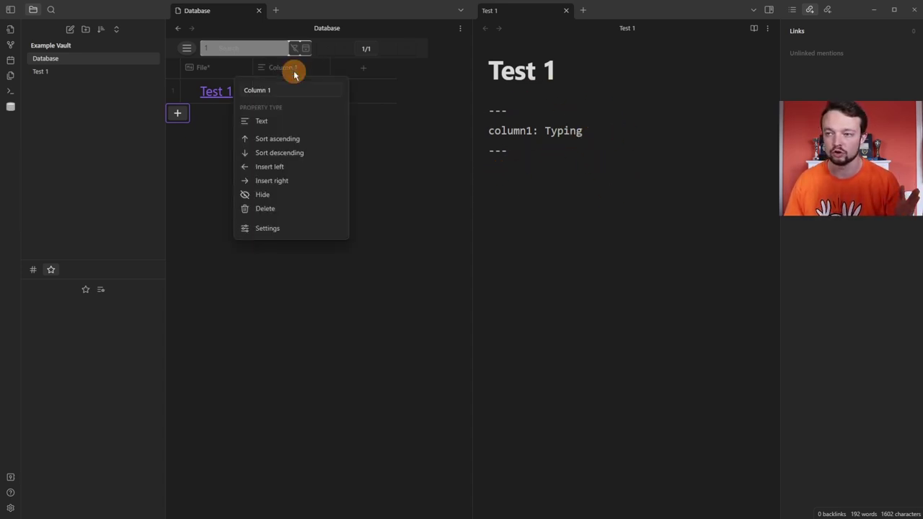
pyautogui.moveTo(285, 90); pyautogui.dragTo(233, 91)
pyautogui.write('Text property')
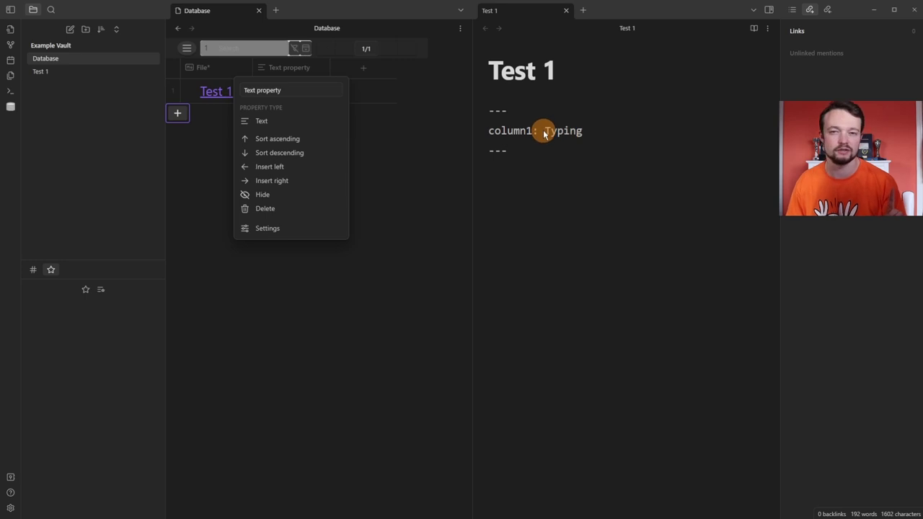
pyautogui.click(296, 67)
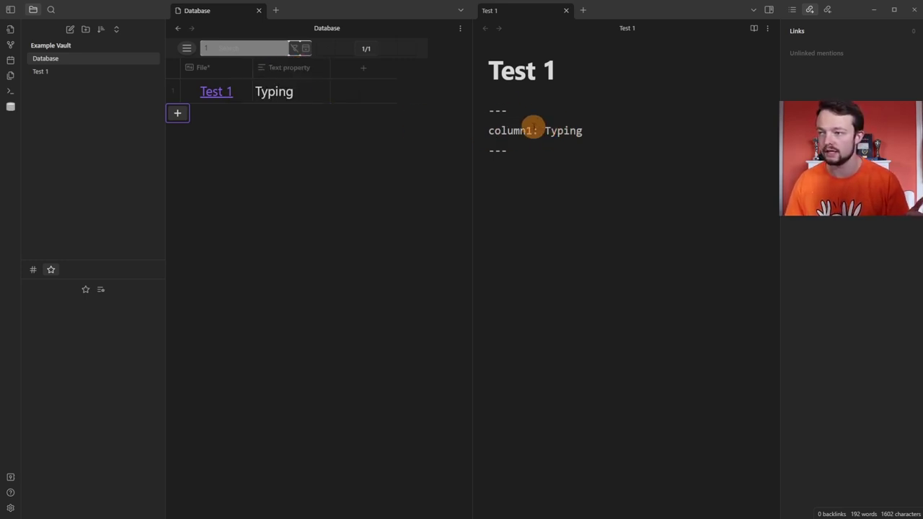
# - Set the Text property column's id to "Text Property" and save it
pyautogui.click(289, 68)
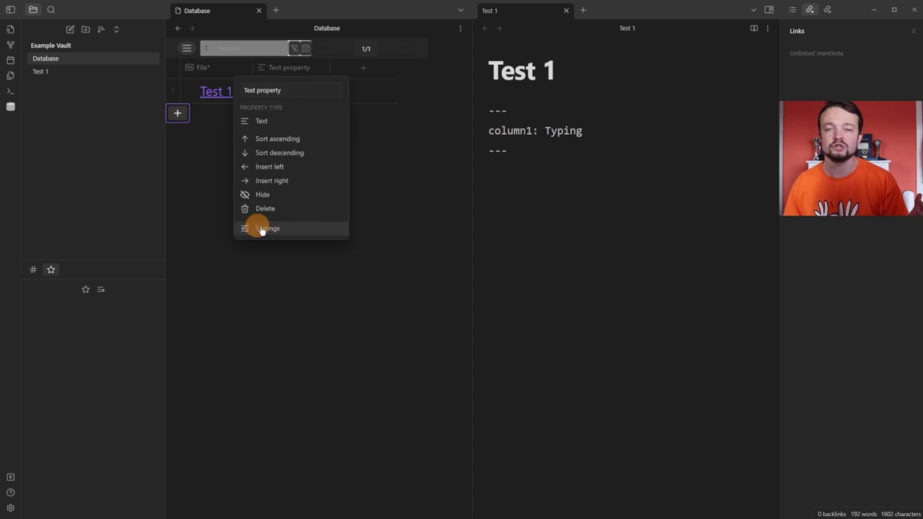
pyautogui.click(288, 230)
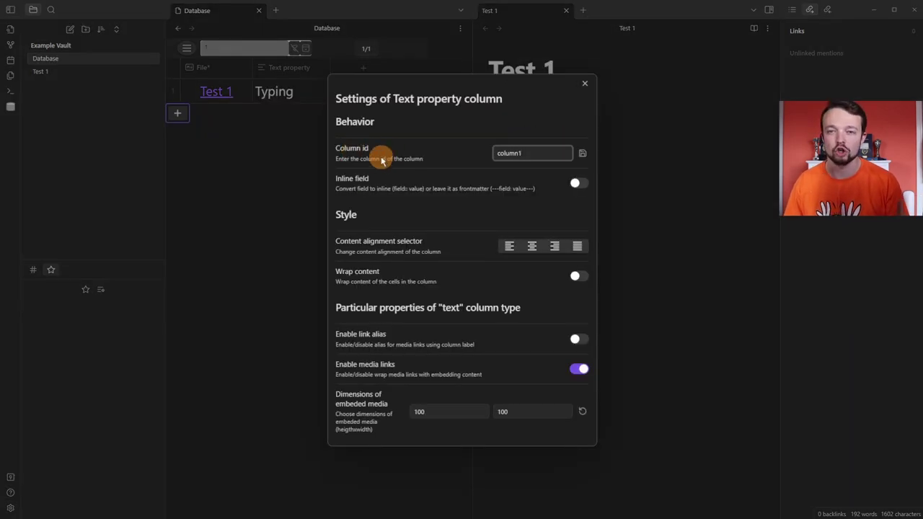
pyautogui.click(526, 153)
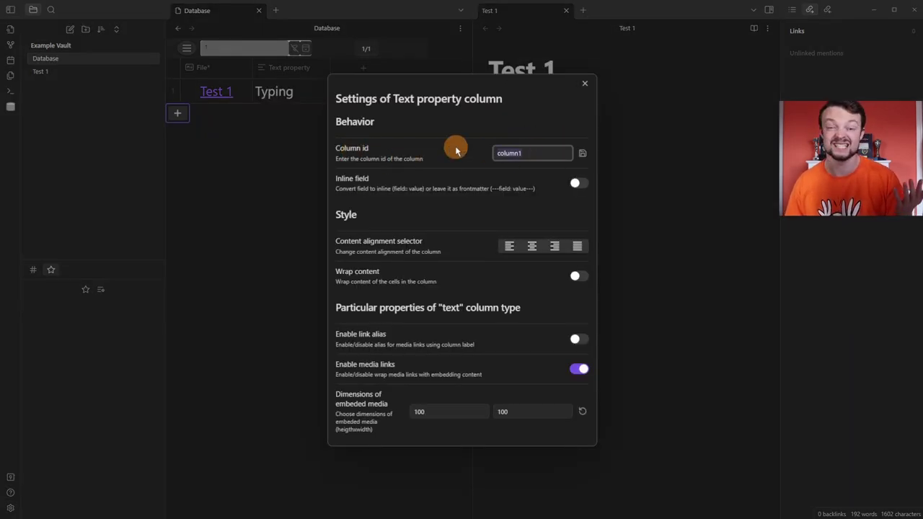
pyautogui.write('Text Property')
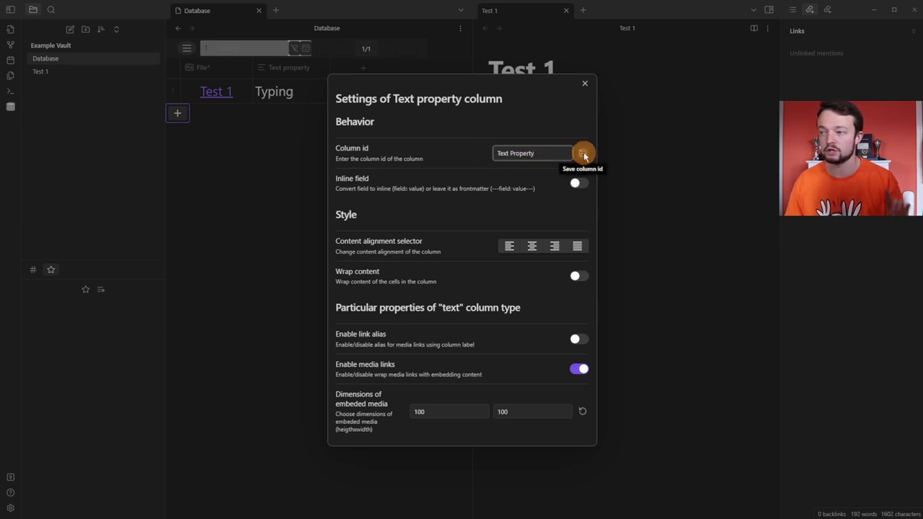
pyautogui.click(583, 153)
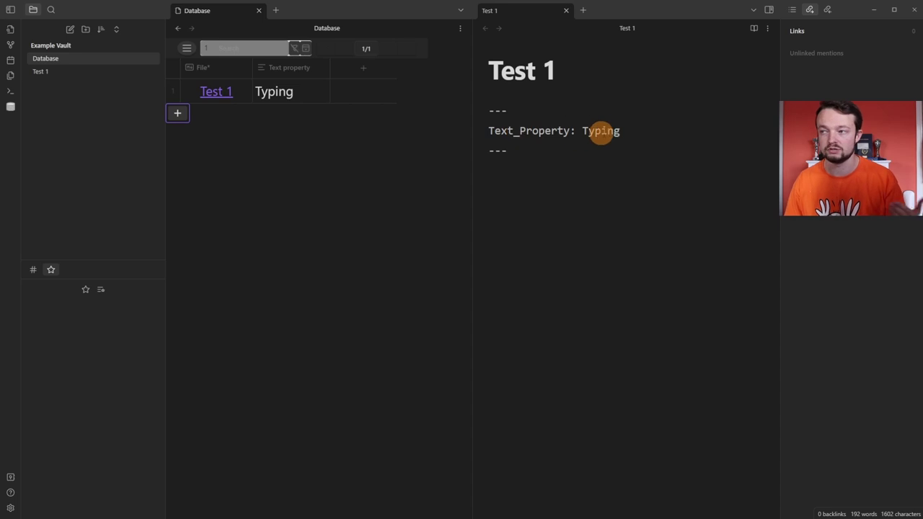
# - Look through the property types available for the Text property column and hide that column from the table
pyautogui.click(288, 67)
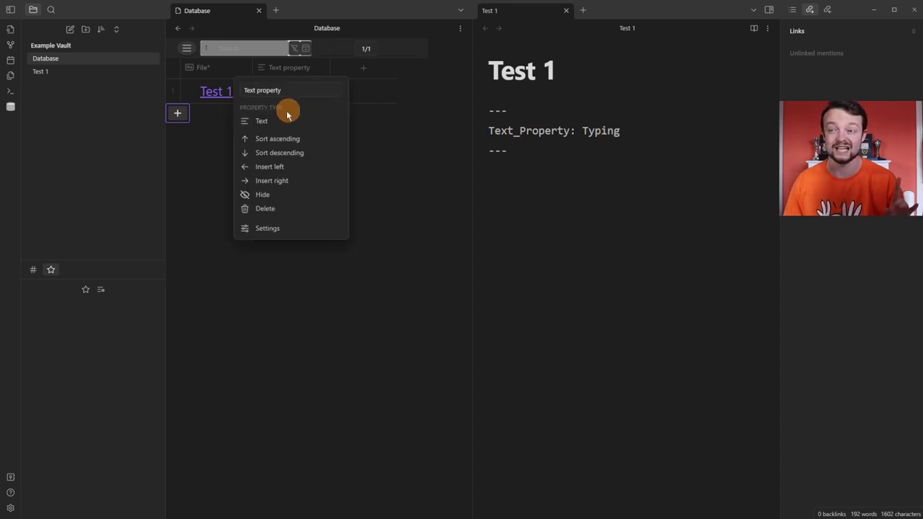
pyautogui.moveTo(278, 120)
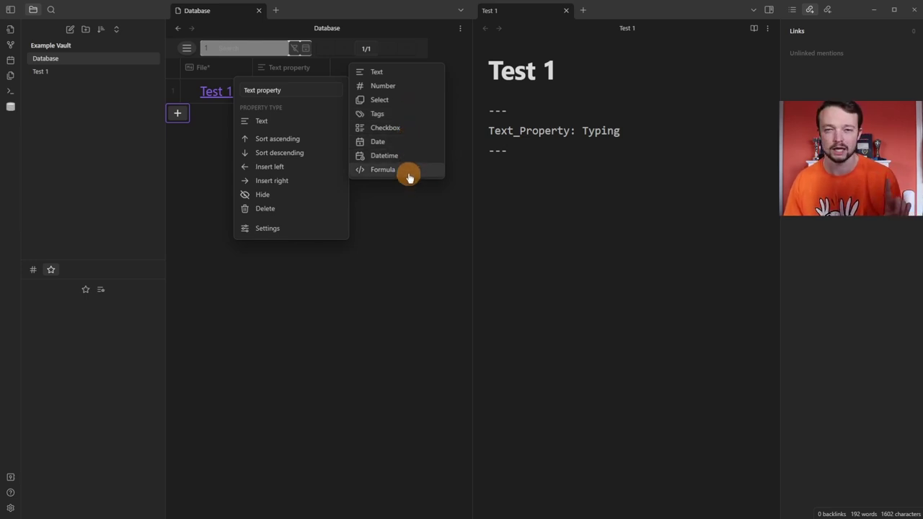
pyautogui.click(263, 195)
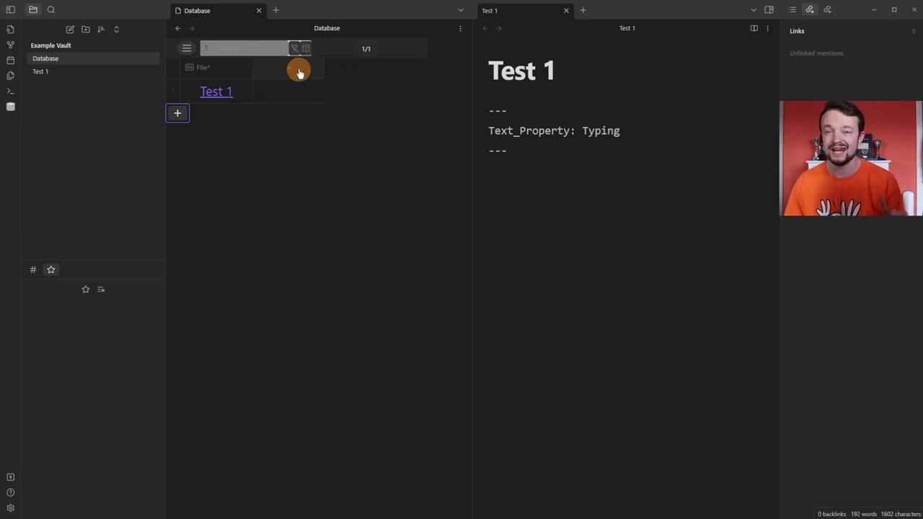
# - Add an empty column named "Number Property" to the database
pyautogui.click(299, 72)
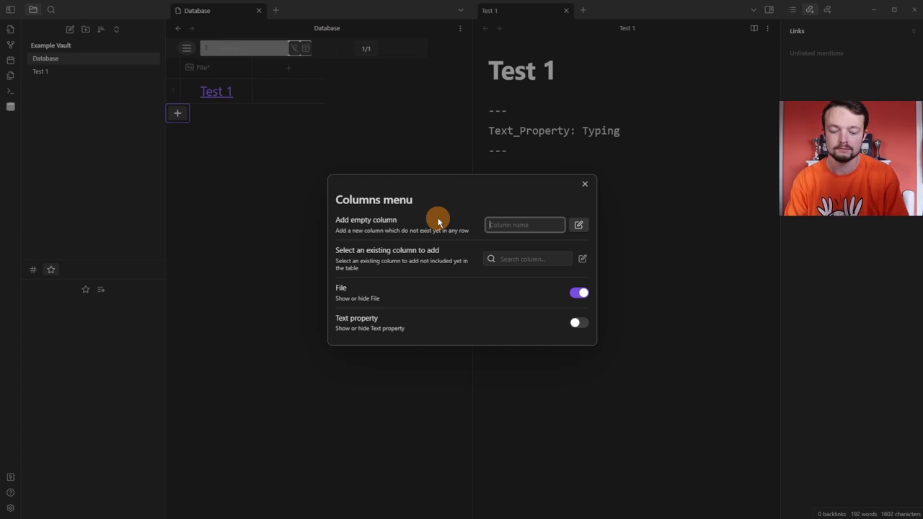
pyautogui.write('Number Property')
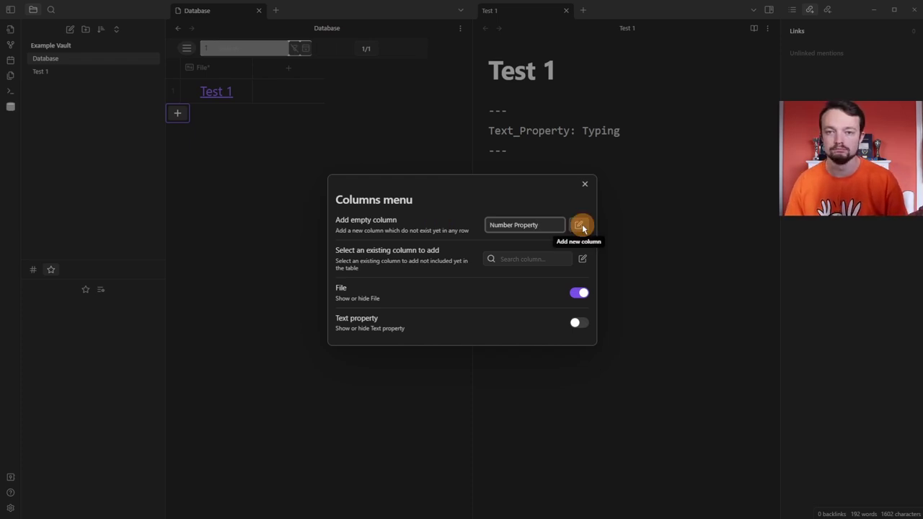
pyautogui.click(581, 226)
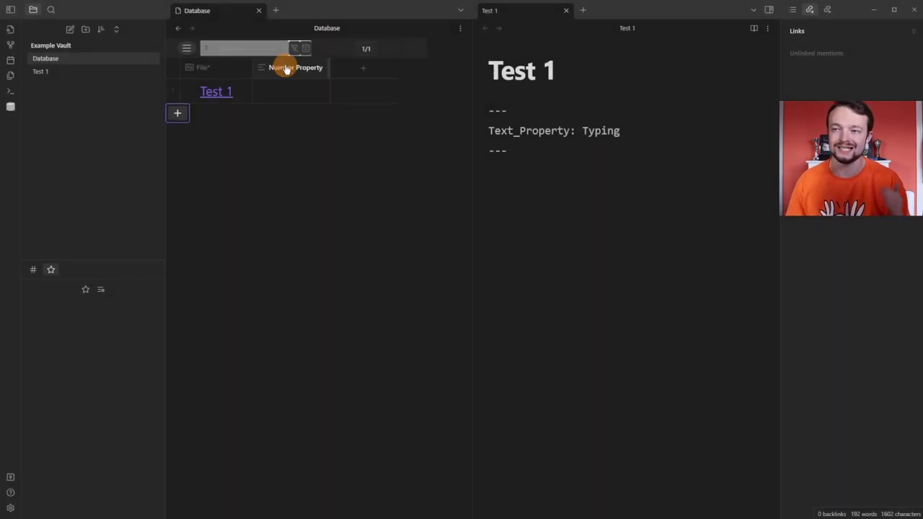
# - Change the Number Property column's type to Number and enter 27 in its cell for Test 1
pyautogui.click(285, 69)
pyautogui.moveTo(274, 120)
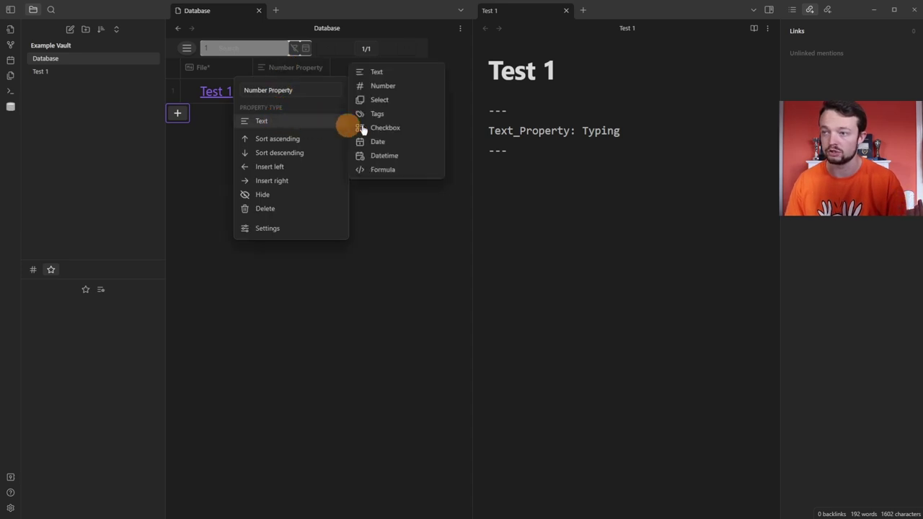
pyautogui.click(398, 88)
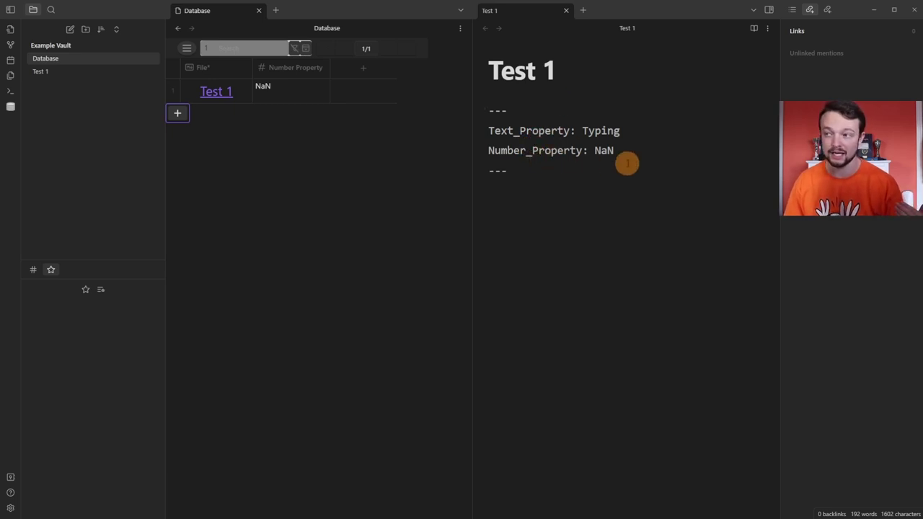
pyautogui.click(282, 96)
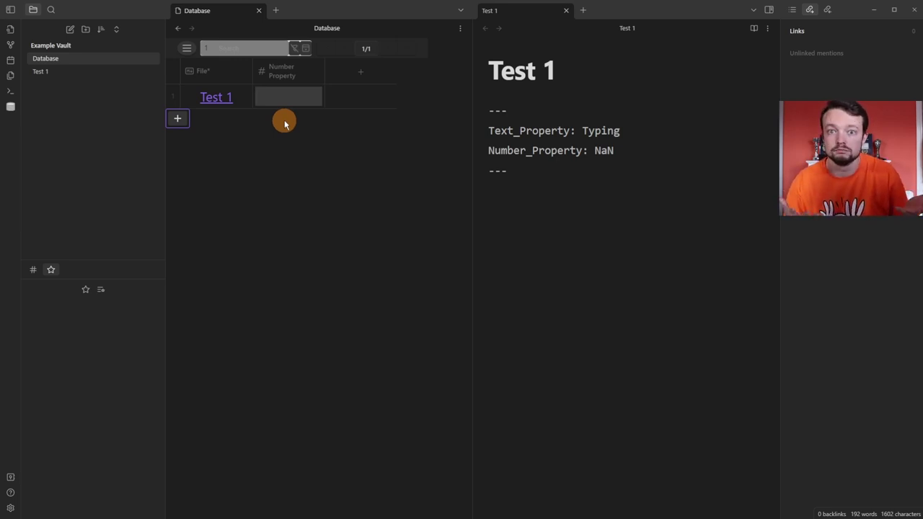
pyautogui.press('Return')
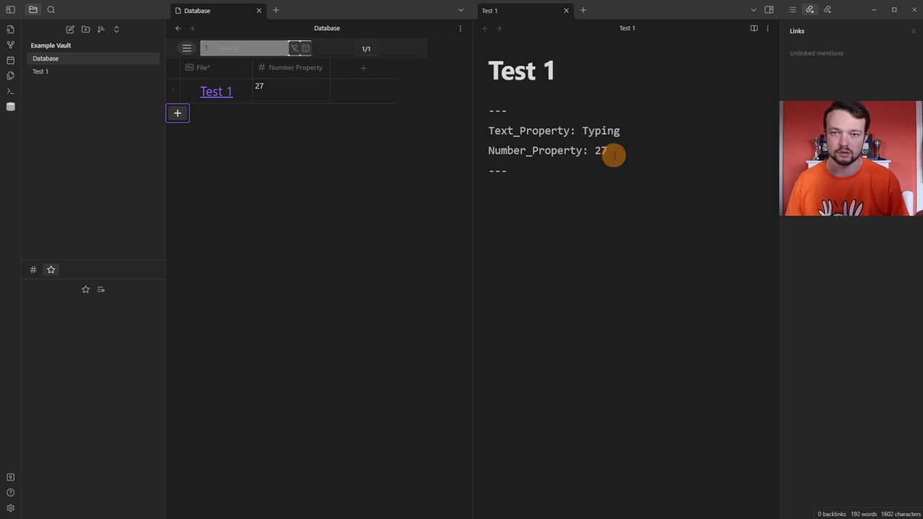
# - Insert a column to the left of Number Property and set its type to Select
pyautogui.click(292, 67)
pyautogui.click(272, 170)
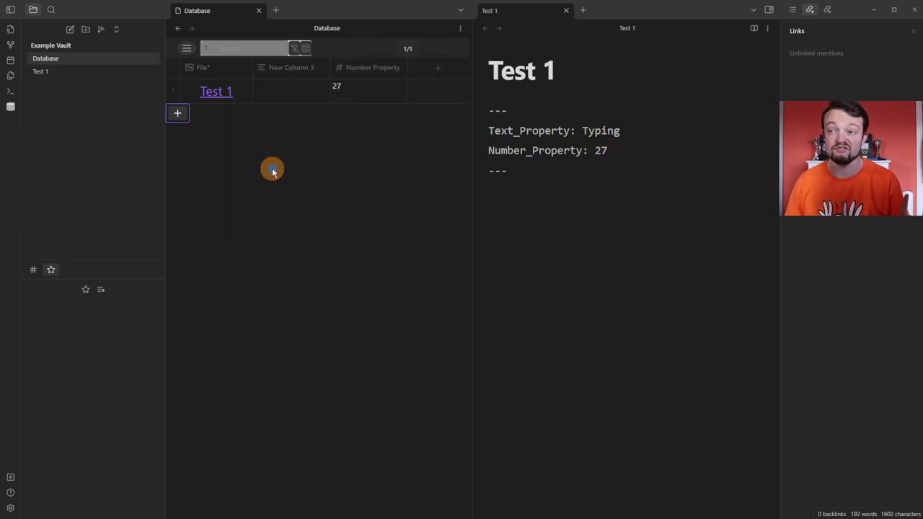
pyautogui.click(280, 75)
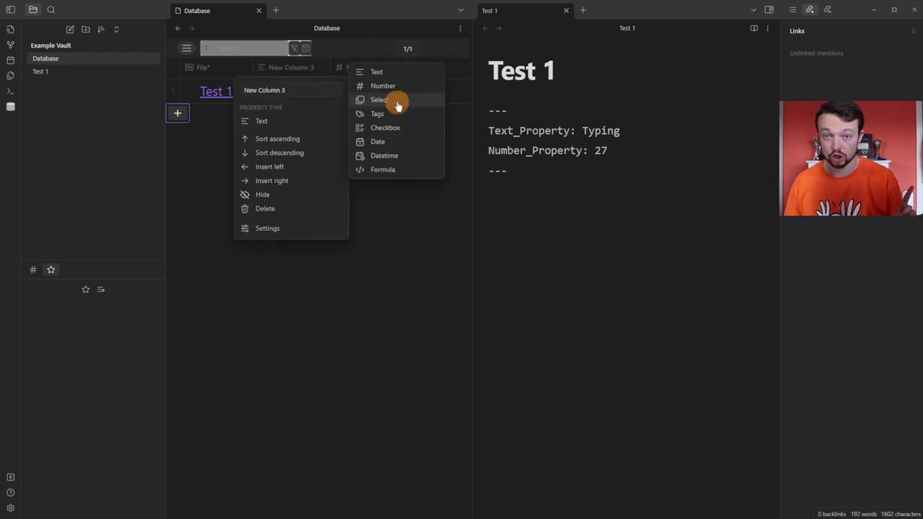
pyautogui.click(396, 106)
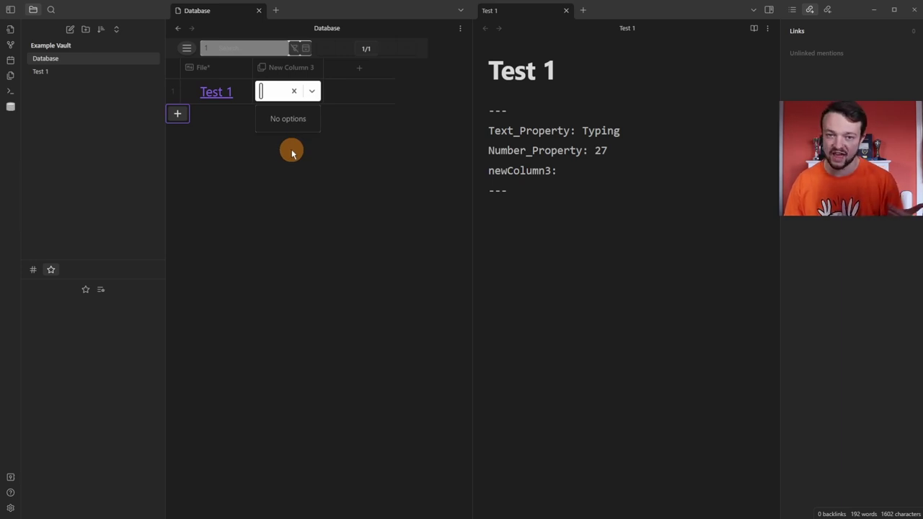
# - Add the label "done" to the New Column 3 options and set the column id to "Select Property"
pyautogui.click(285, 69)
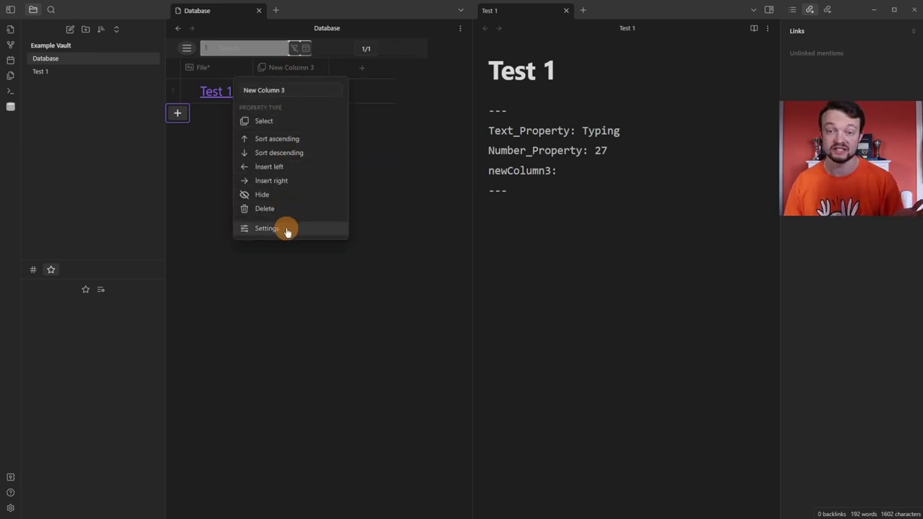
pyautogui.click(266, 229)
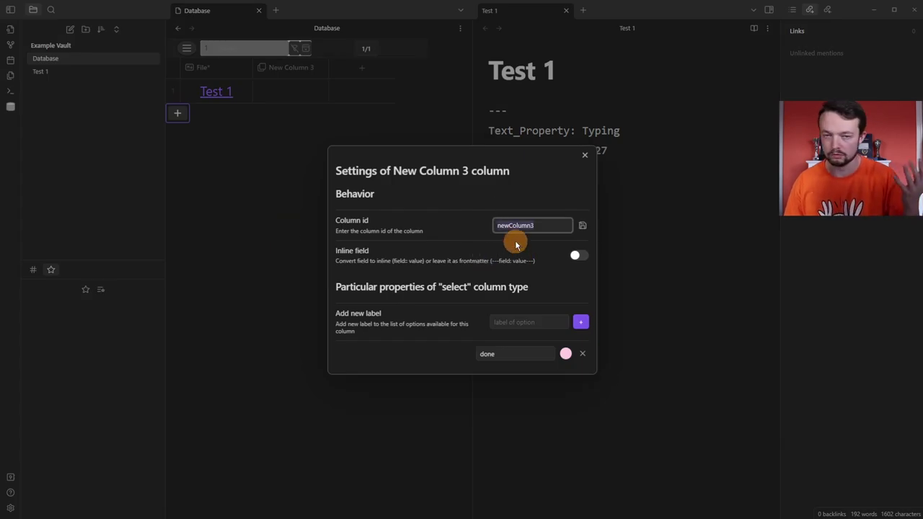
pyautogui.click(585, 226)
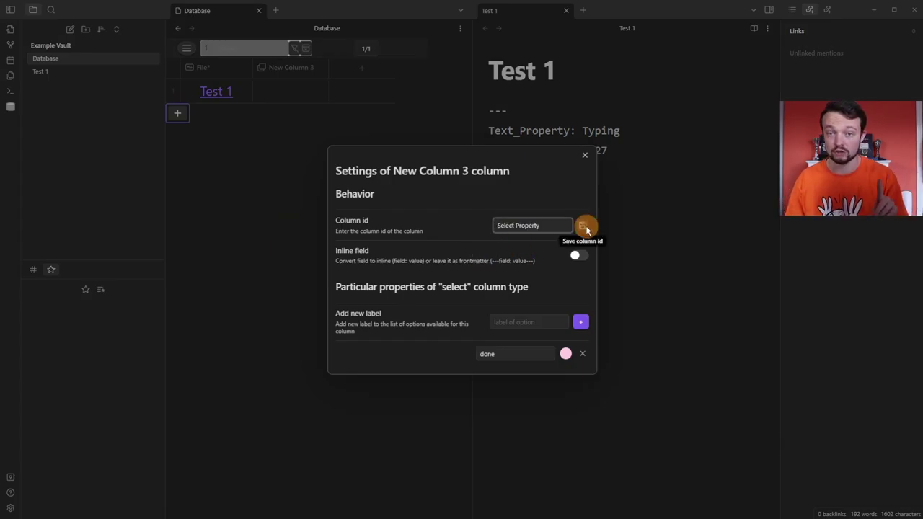
pyautogui.click(584, 227)
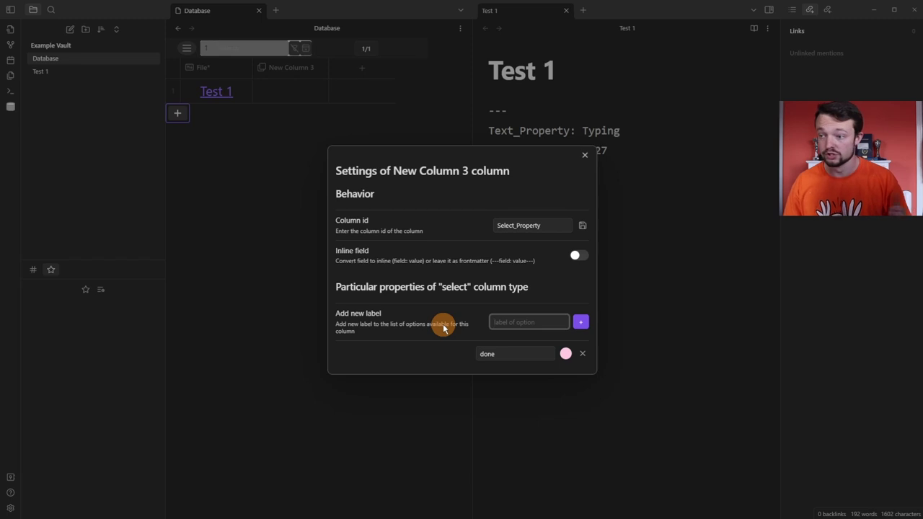
# - Add the labels "todo" and "working", and colour done green, todo red and working orange
pyautogui.click(567, 329)
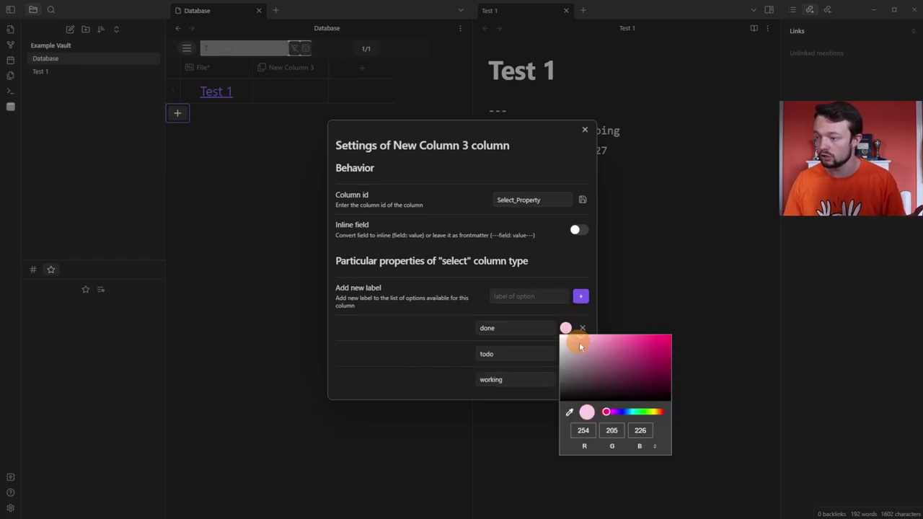
pyautogui.click(634, 412)
pyautogui.click(565, 353)
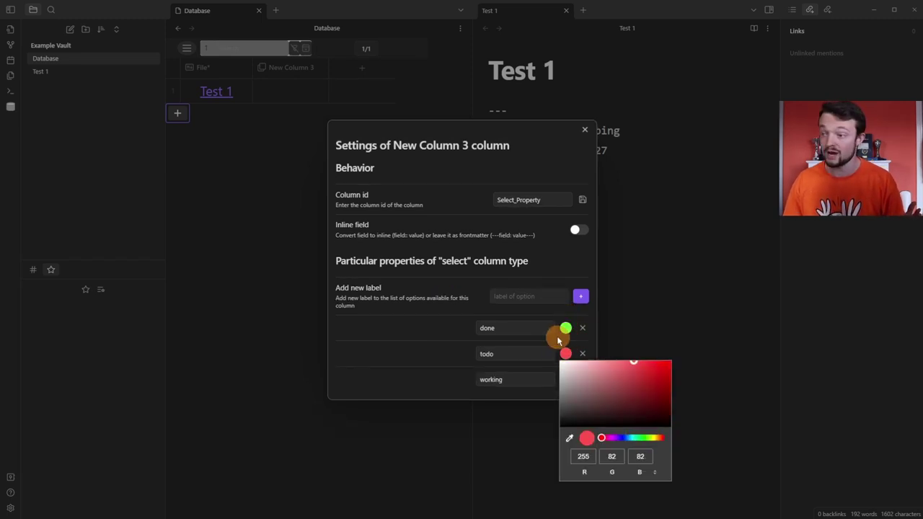
pyautogui.click(566, 379)
pyautogui.click(639, 495)
pyautogui.click(625, 496)
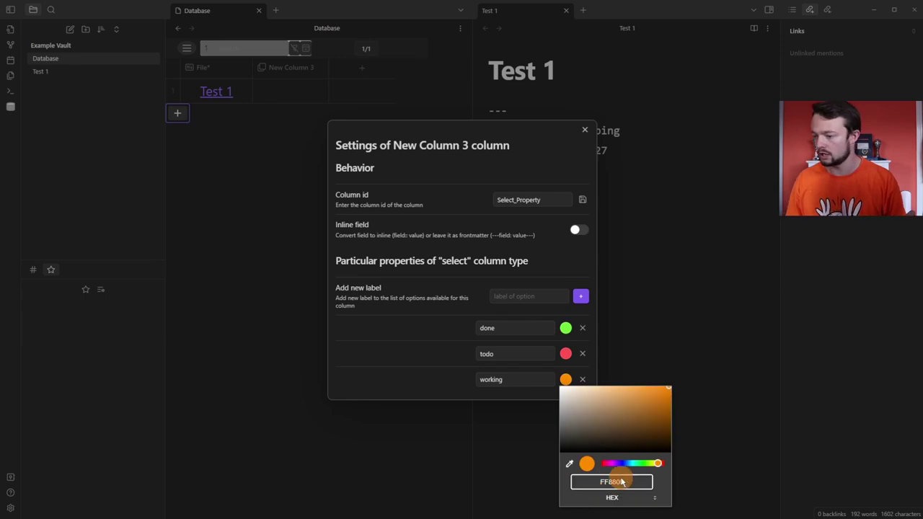
pyautogui.press('Escape')
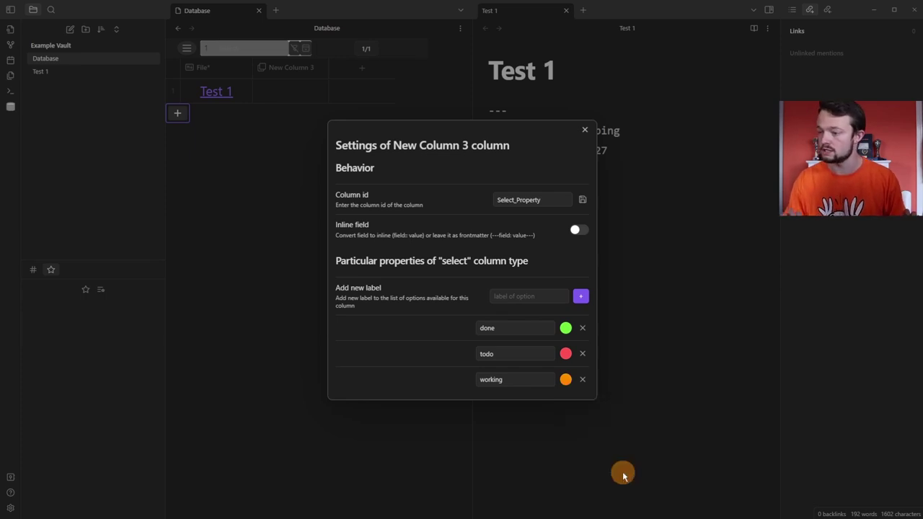
pyautogui.click(622, 473)
# - Set Test 1's New Column 3 value to done, switch it to working, and rename the column "Status"
pyautogui.click(282, 91)
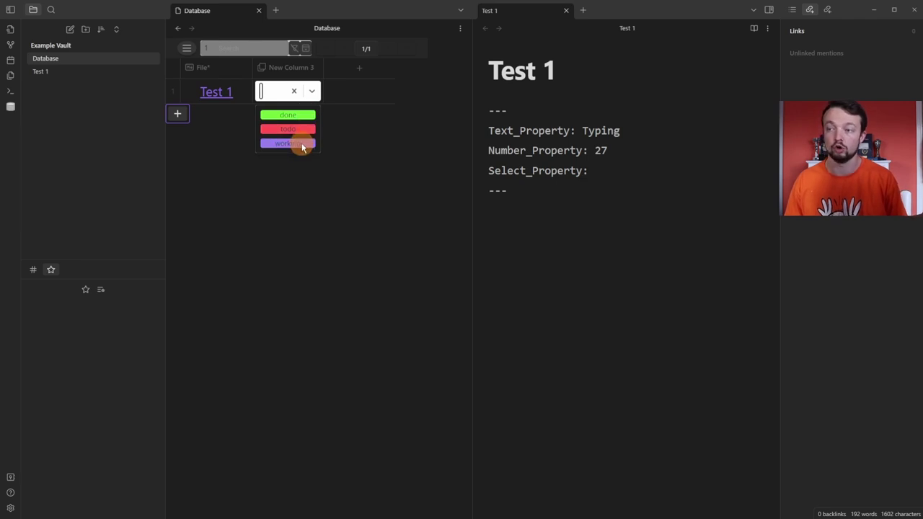
pyautogui.click(300, 114)
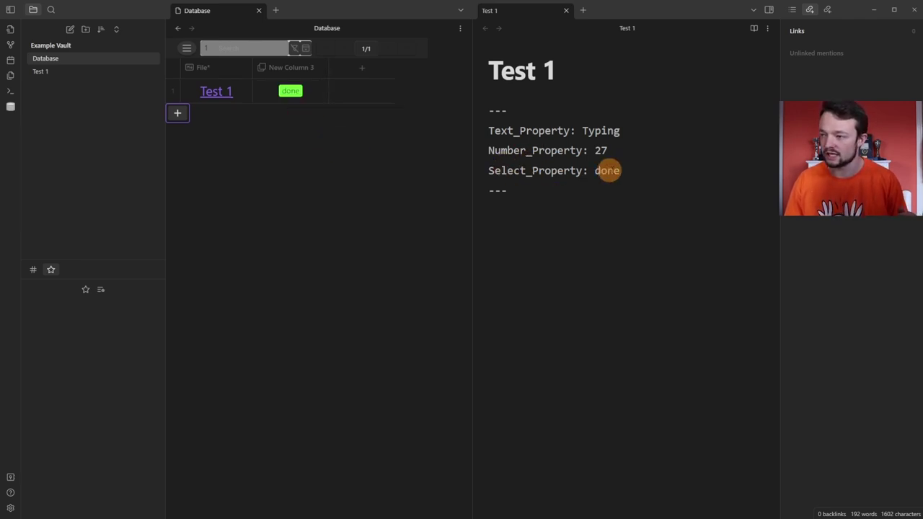
pyautogui.click(296, 92)
pyautogui.click(299, 135)
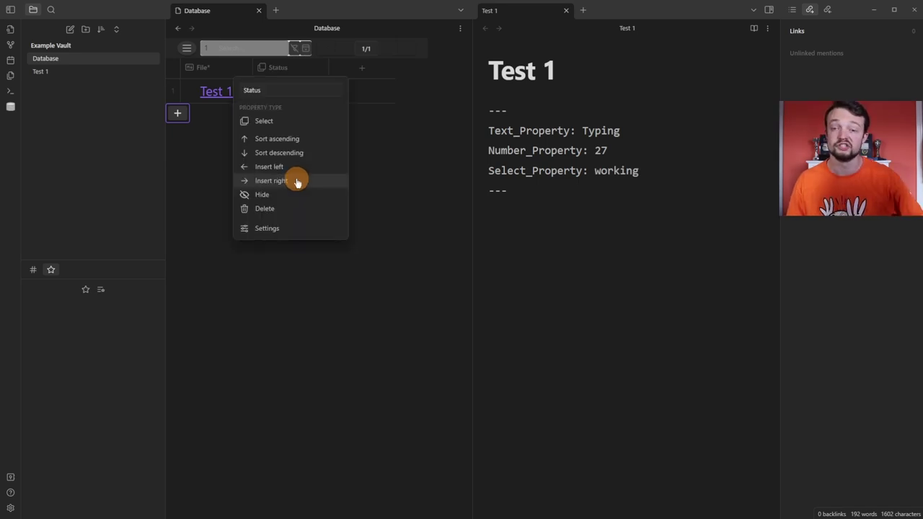
# - Insert a column to the right of Status, set its type to Tags and name it "Tags"
pyautogui.click(297, 181)
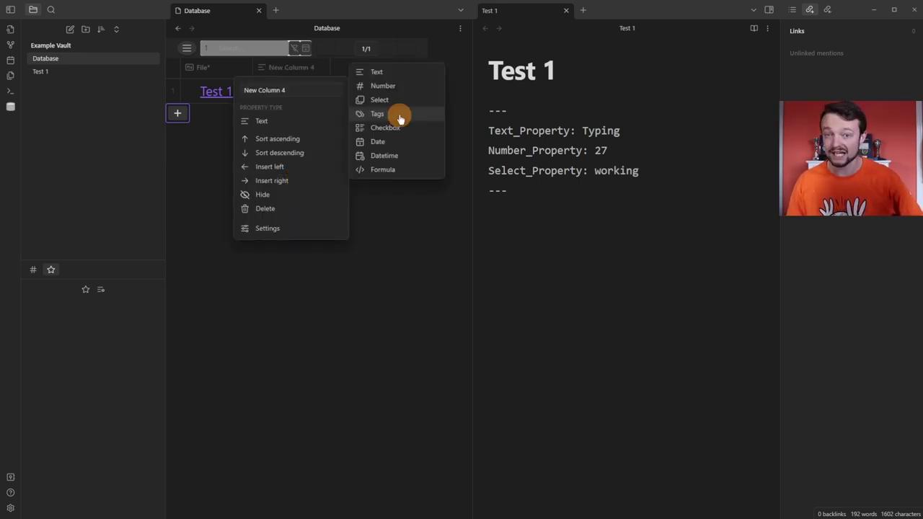
pyautogui.click(400, 118)
# - Add the labels home, work and school to the Tags column, matching work and school to home's peach colour
pyautogui.click(267, 228)
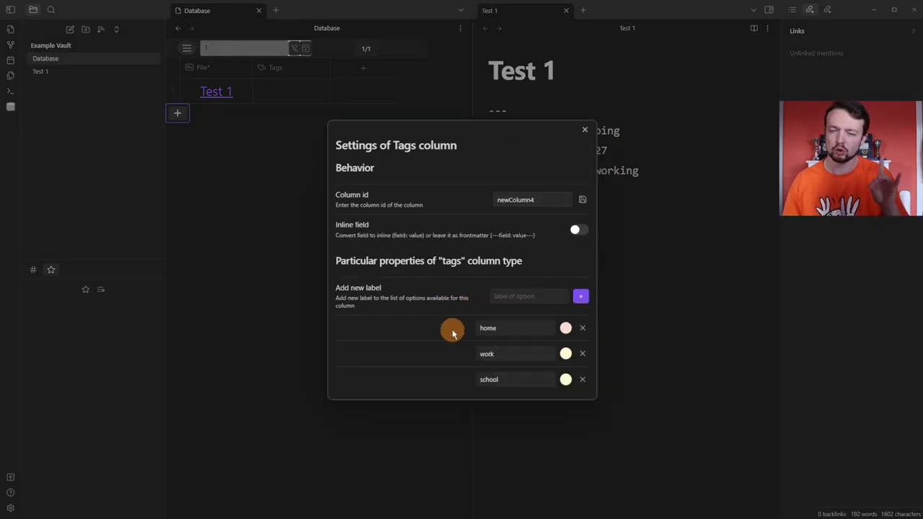
pyautogui.click(566, 354)
pyautogui.click(569, 439)
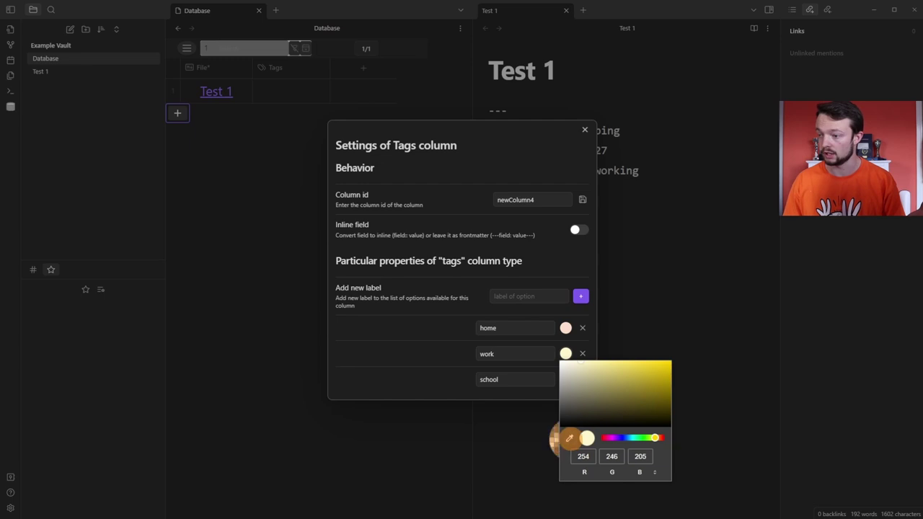
pyautogui.click(566, 328)
pyautogui.click(565, 380)
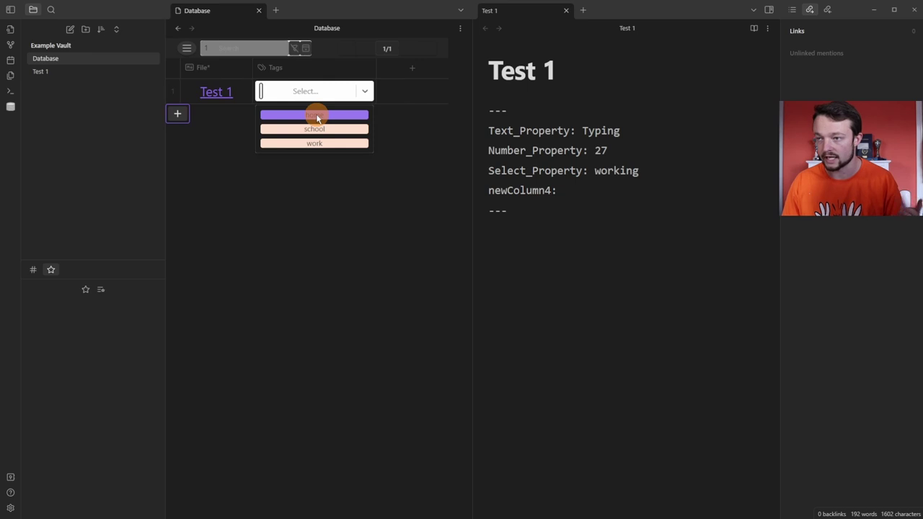
# - Assign the tags home and school to Test 1 in the Tags column
pyautogui.click(315, 116)
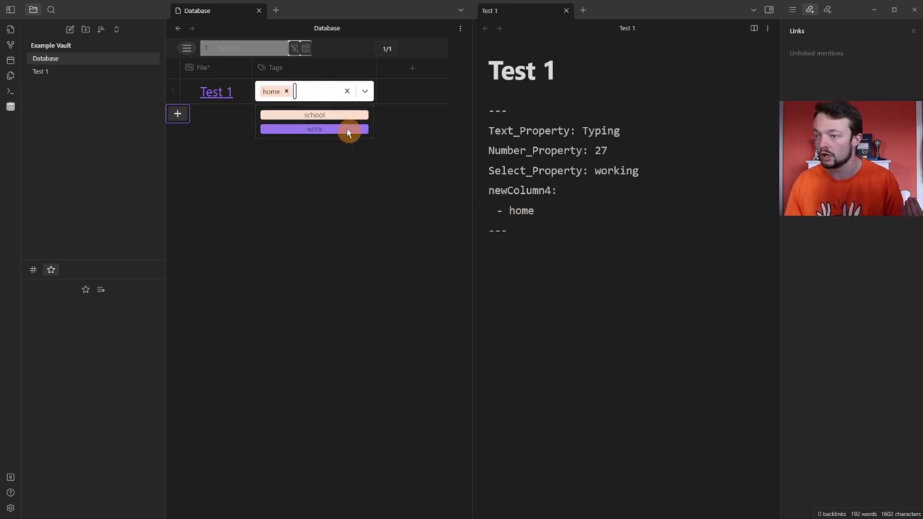
pyautogui.click(309, 115)
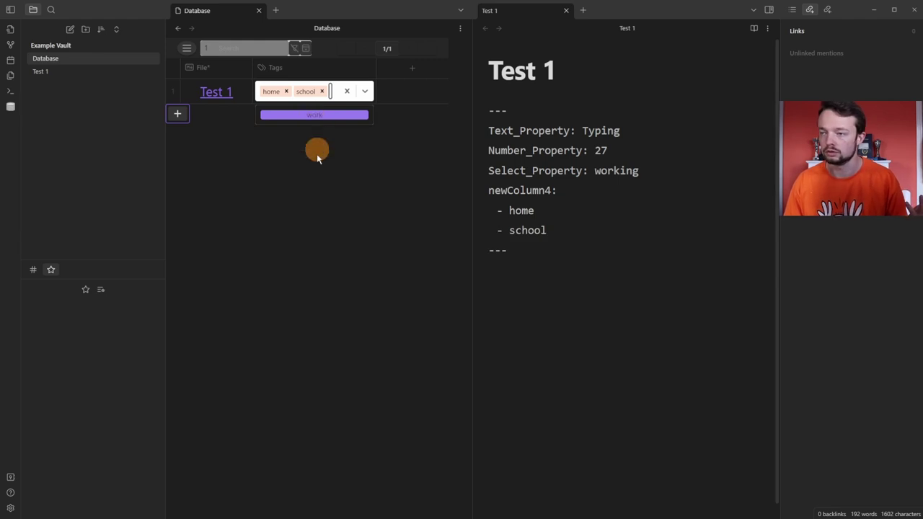
pyautogui.click(320, 177)
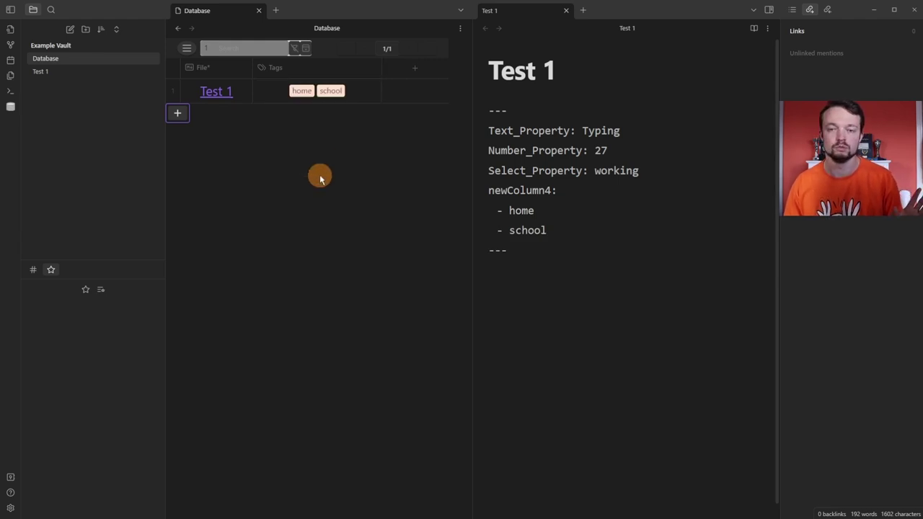
pyautogui.click(304, 92)
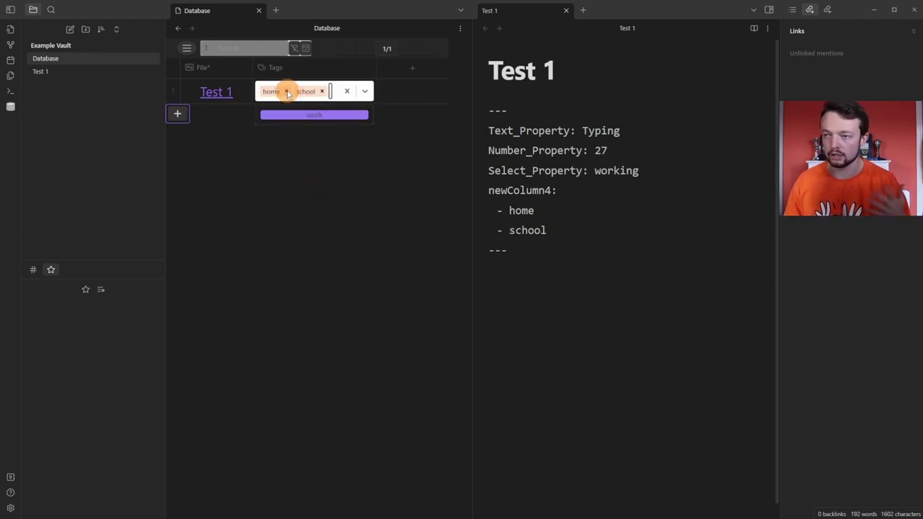
pyautogui.press('Escape')
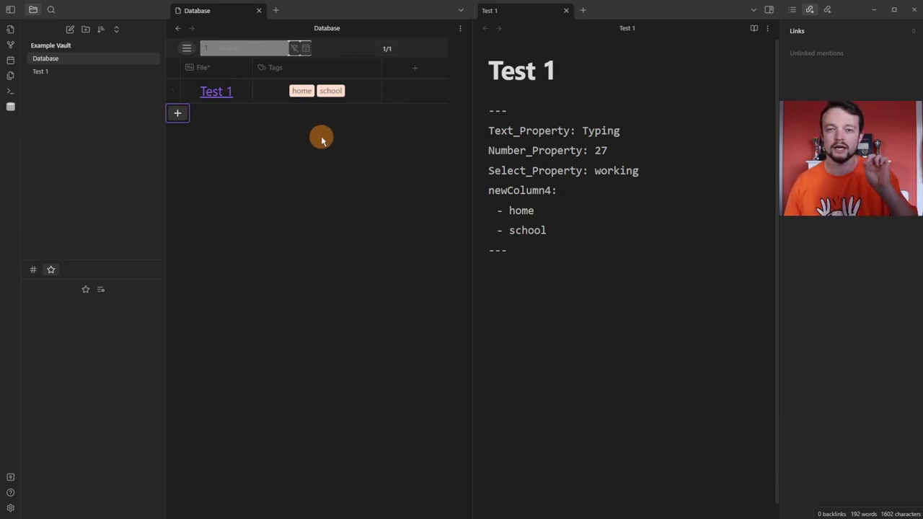
pyautogui.click(318, 97)
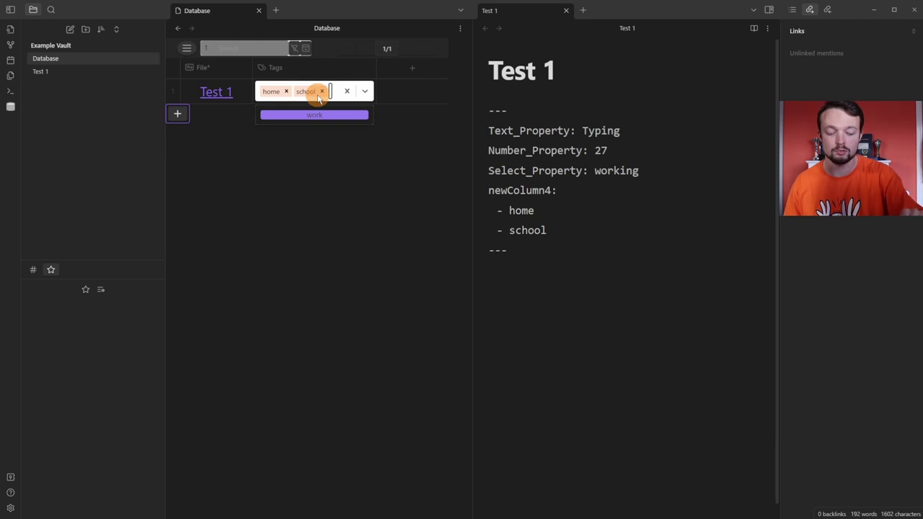
pyautogui.press('Escape')
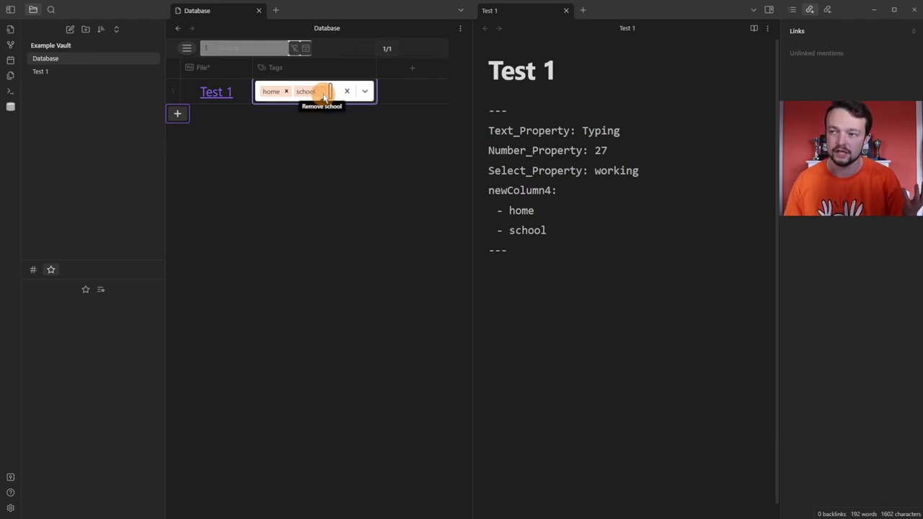
pyautogui.click(323, 92)
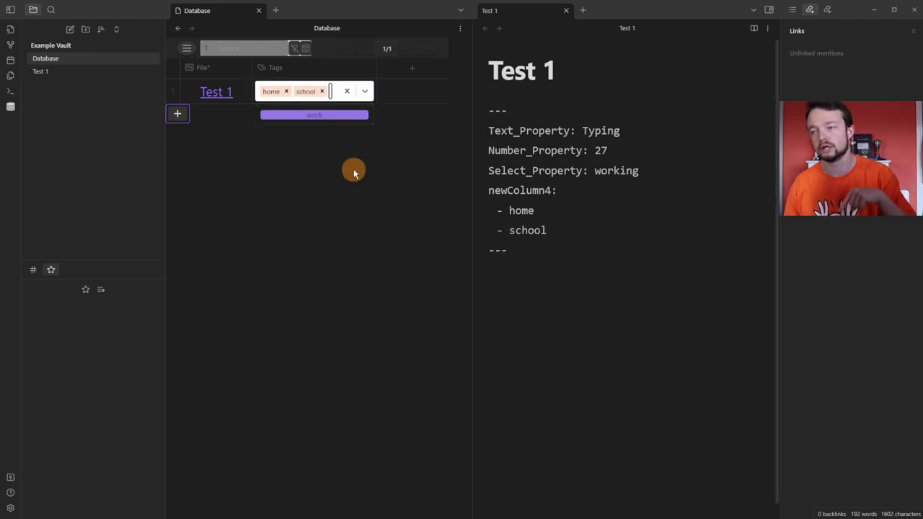
pyautogui.click(354, 171)
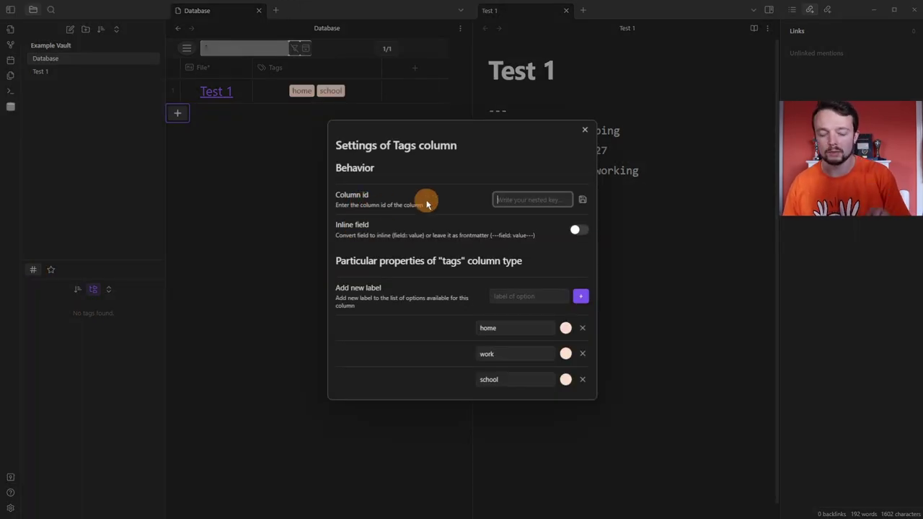
# - Set and save the Tags column's id as "tags", and add the tag work to Test 1
pyautogui.write('tags')
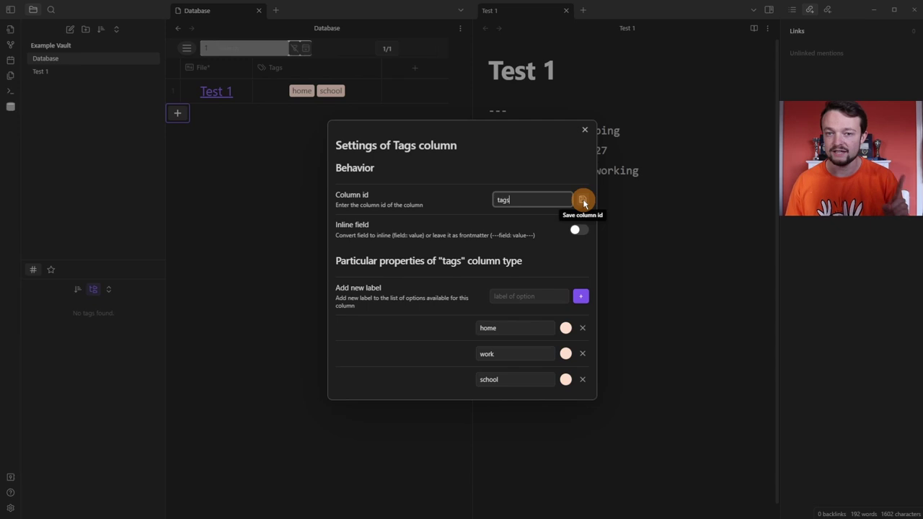
pyautogui.click(583, 201)
pyautogui.press('Escape')
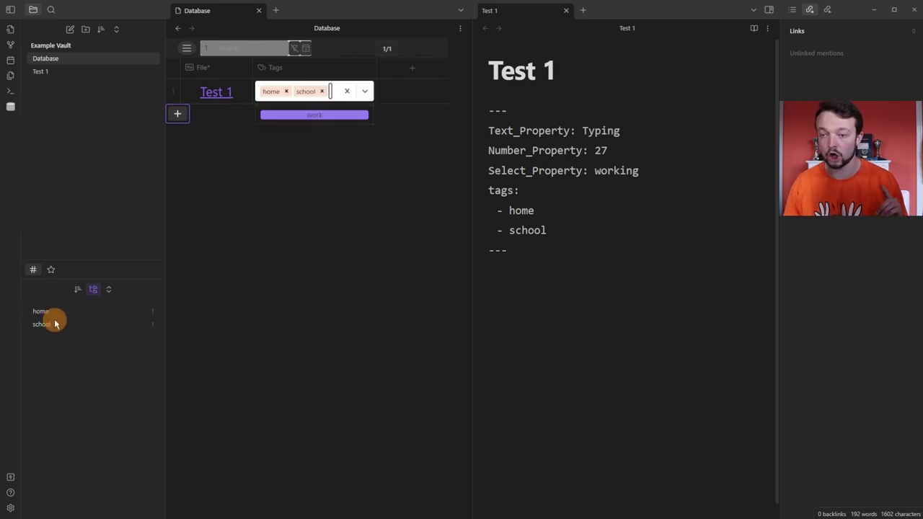
pyautogui.click(308, 117)
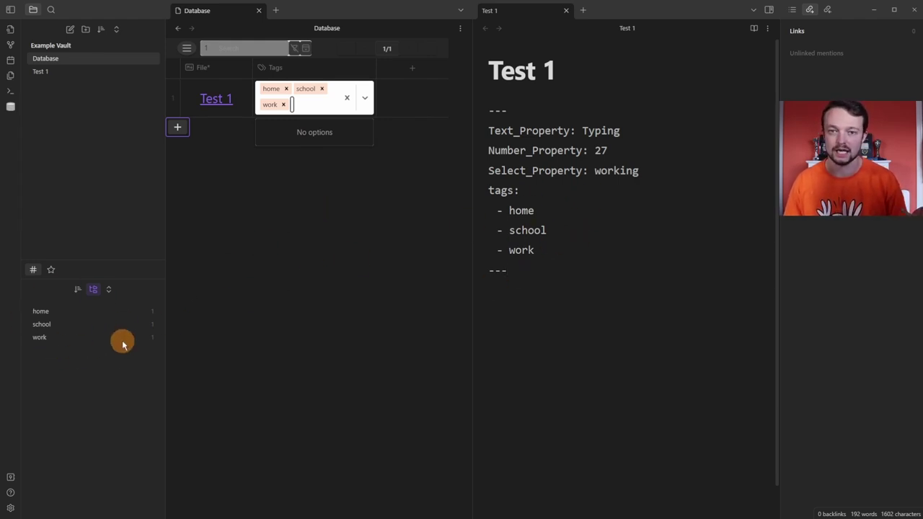
# - Show a Checkbox column in the database, and tick and untick its box for Test 1
pyautogui.click(276, 67)
pyautogui.click(391, 128)
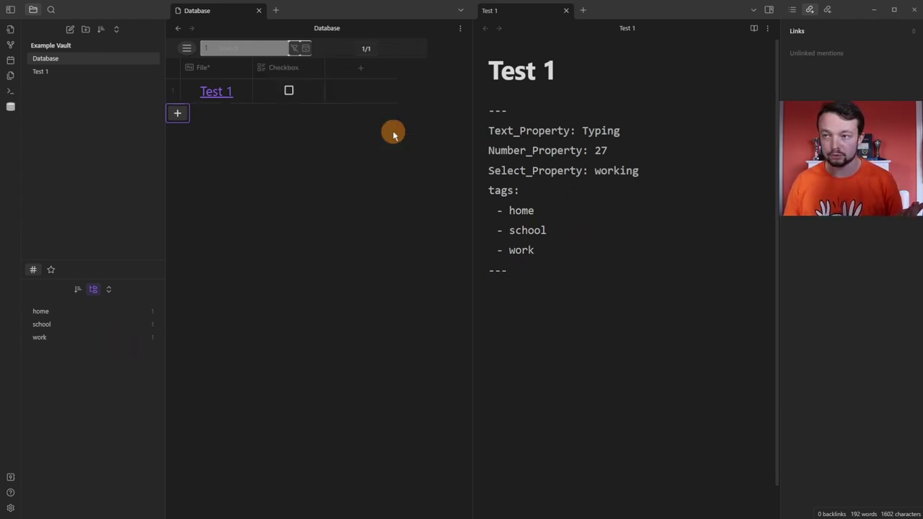
pyautogui.click(291, 92)
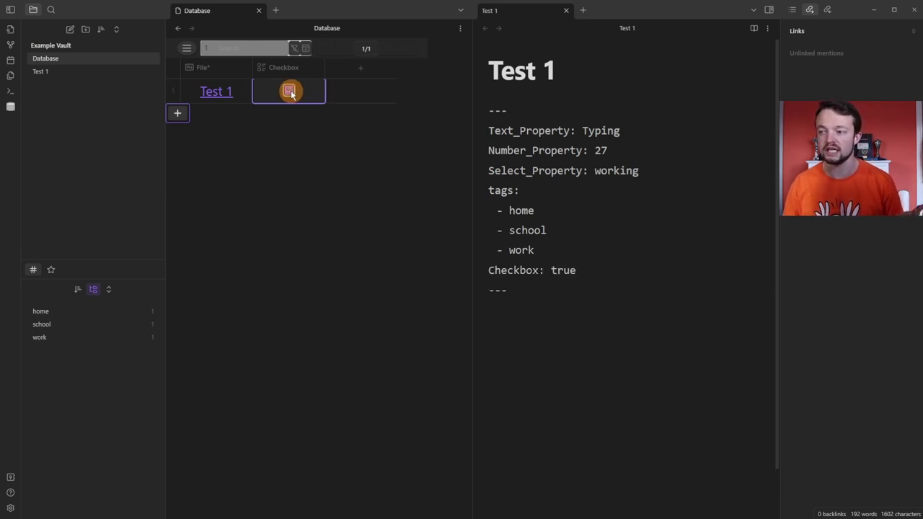
pyautogui.click(290, 92)
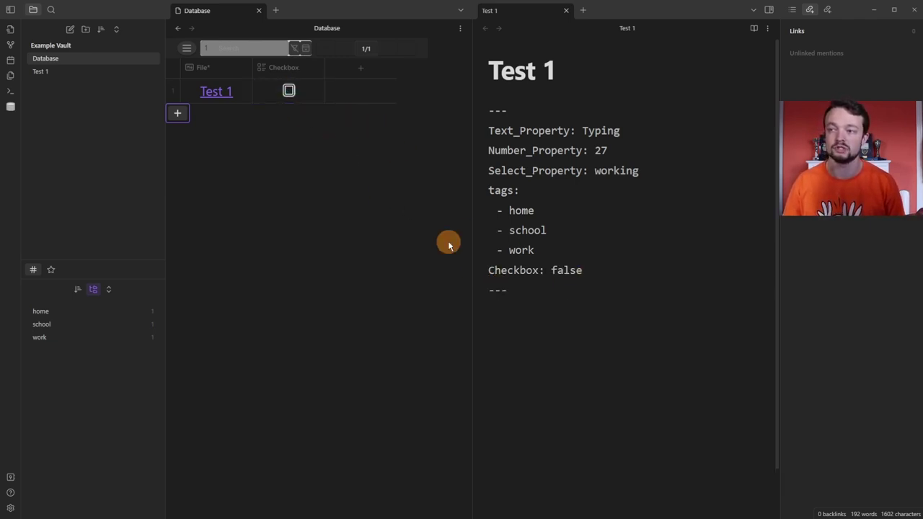
pyautogui.press('Return')
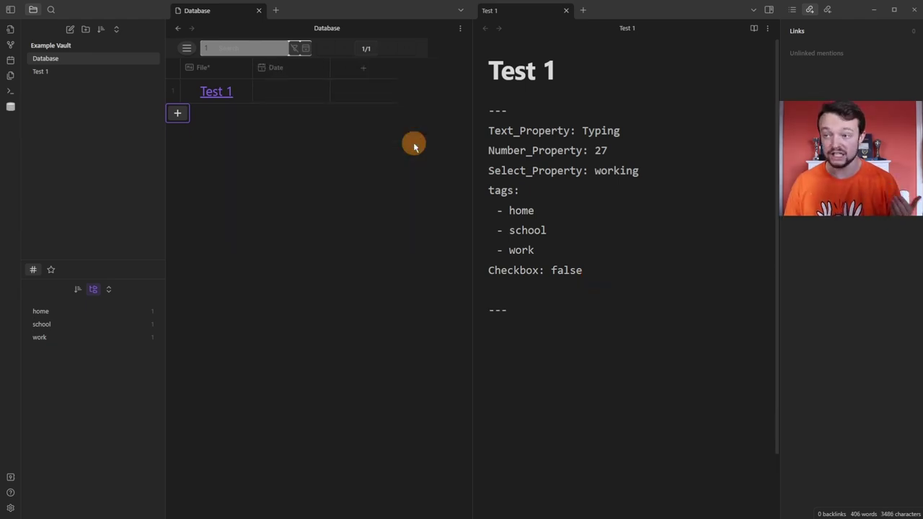
pyautogui.click(291, 94)
pyautogui.click(332, 191)
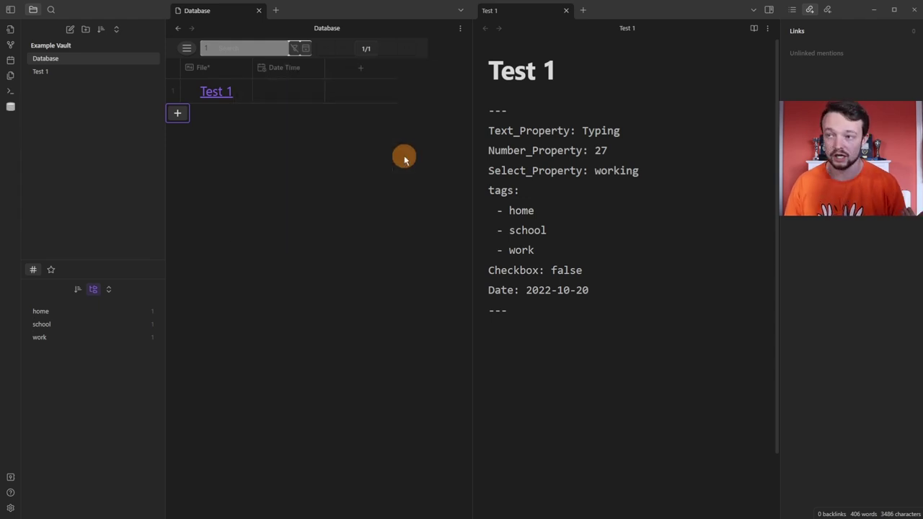
pyautogui.click(281, 91)
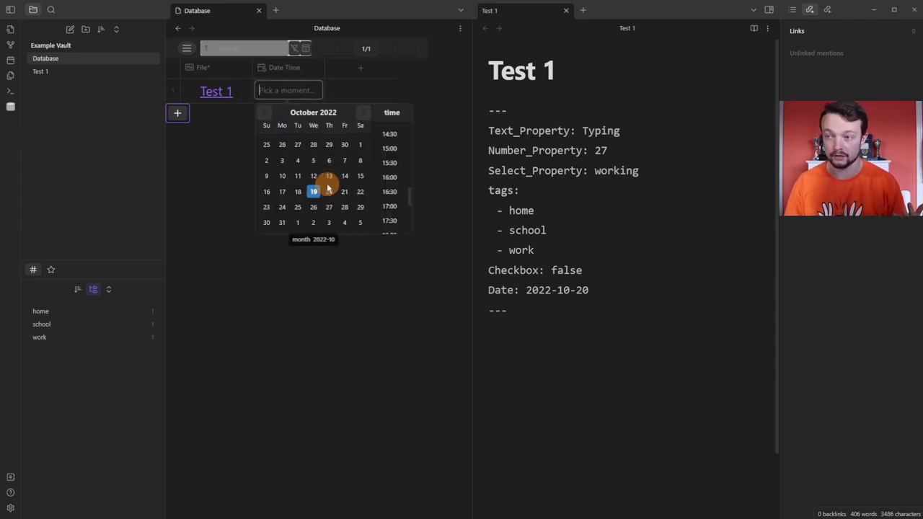
pyautogui.scroll(-5, 393, 173)
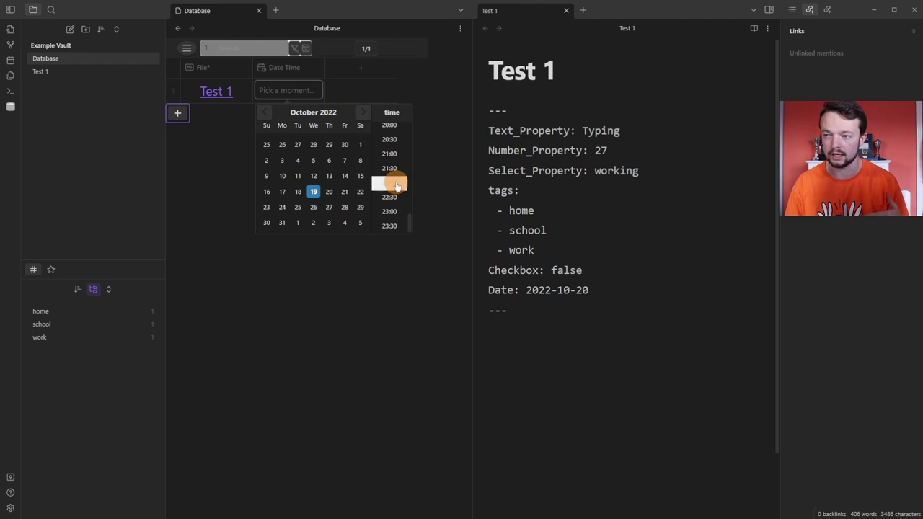
pyautogui.click(390, 194)
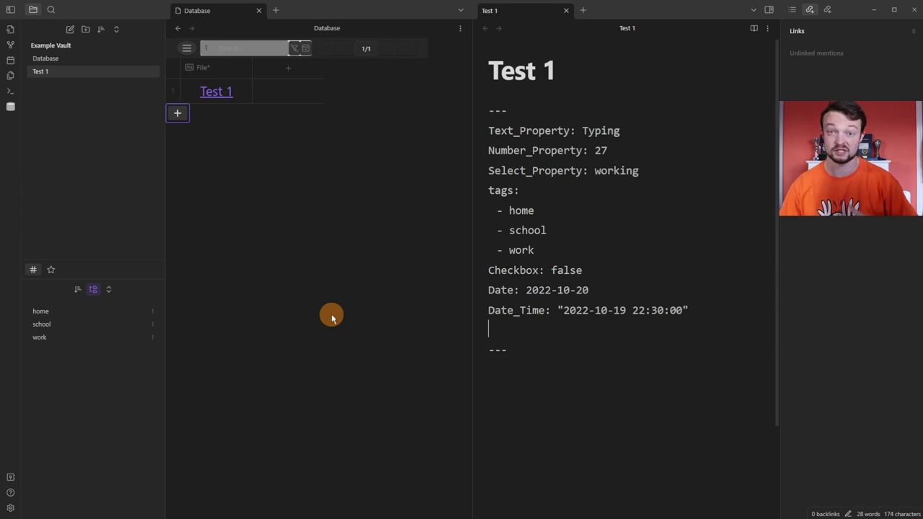
# - Add the line "Information: Amazing stuff" at the end of the Test 1 note's frontmatter
pyautogui.click(491, 330)
pyautogui.write('Information: Amazing stuff')
pyautogui.moveTo(489, 330); pyautogui.dragTo(698, 332)
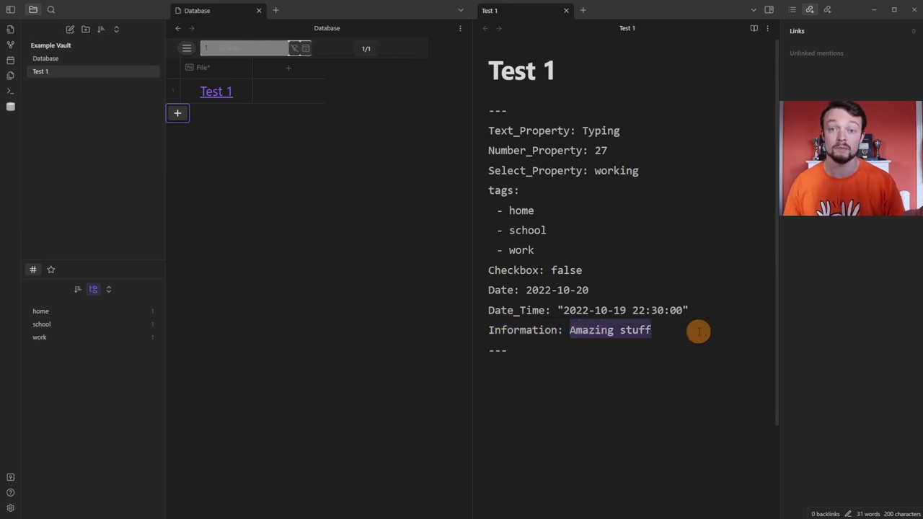
pyautogui.click(698, 331)
# - Add the existing Information property to the database as a column
pyautogui.click(292, 69)
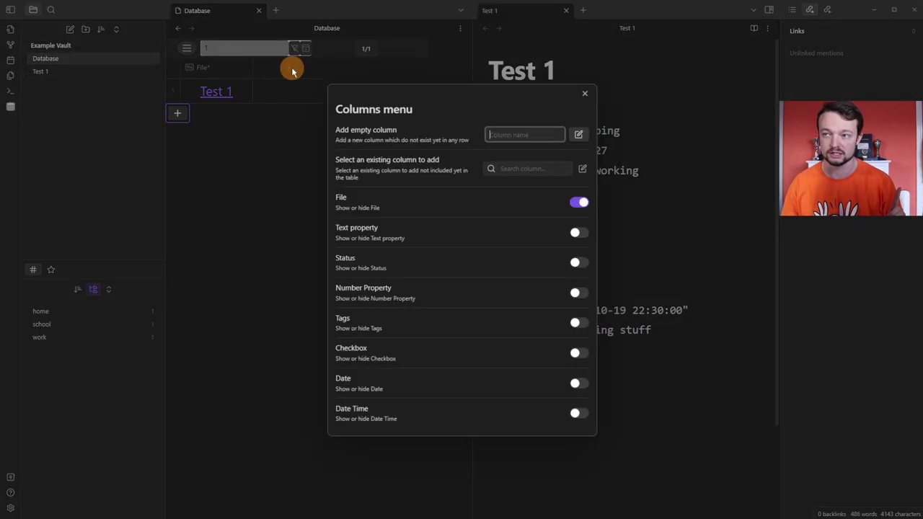
pyautogui.click(514, 170)
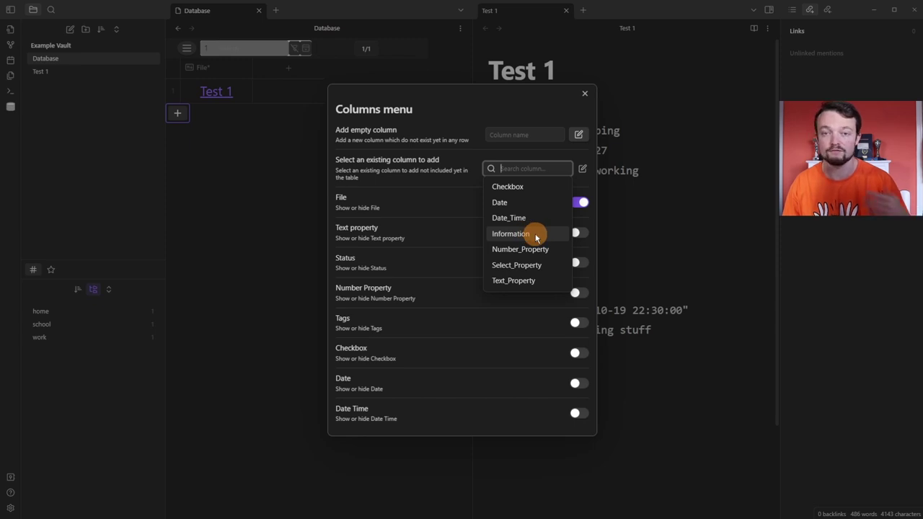
pyautogui.click(535, 234)
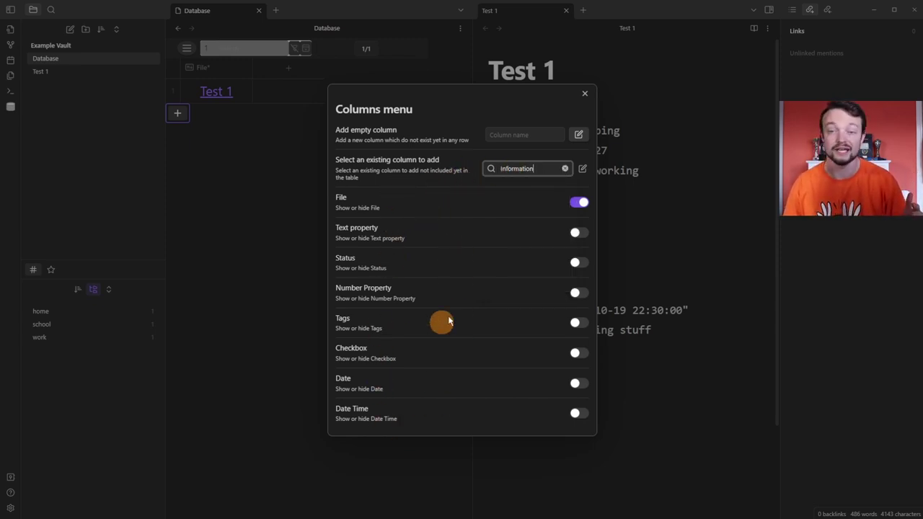
pyautogui.click(583, 169)
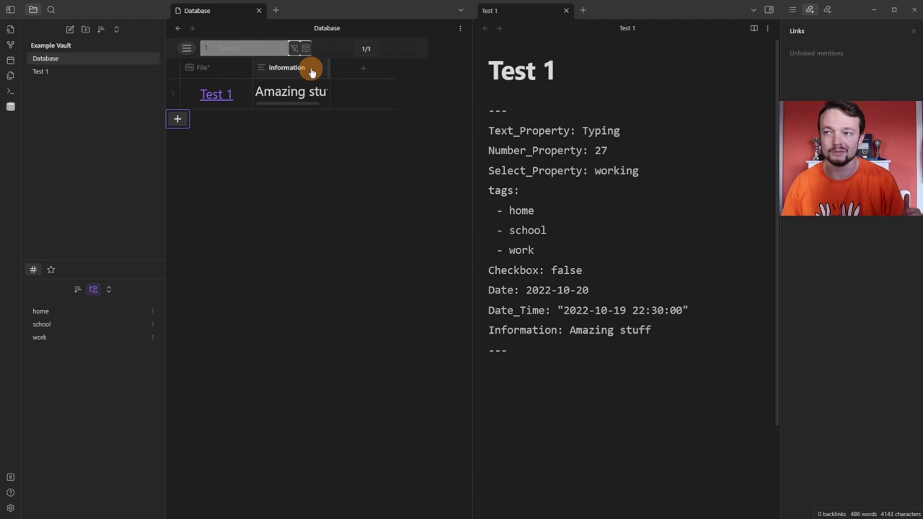
# - Widen the Information column, and set its content to be centred and wrapped
pyautogui.moveTo(325, 68); pyautogui.dragTo(365, 67)
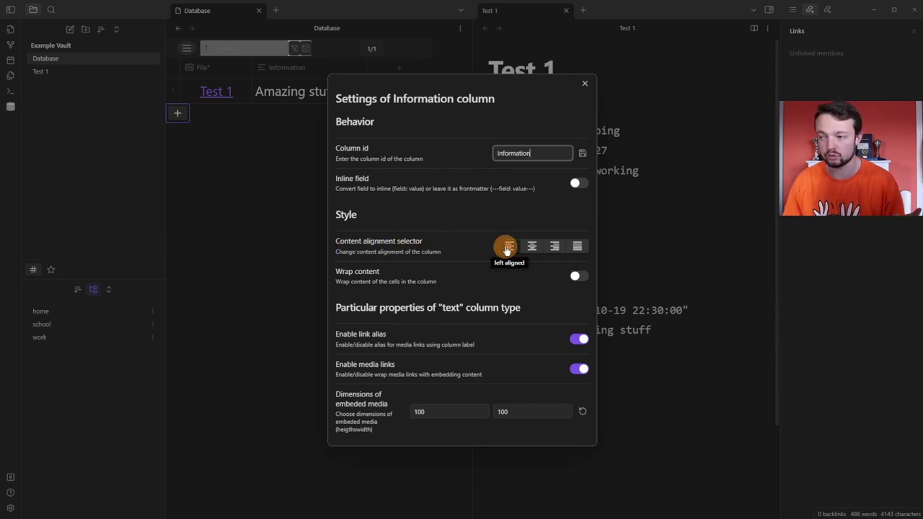
pyautogui.click(584, 282)
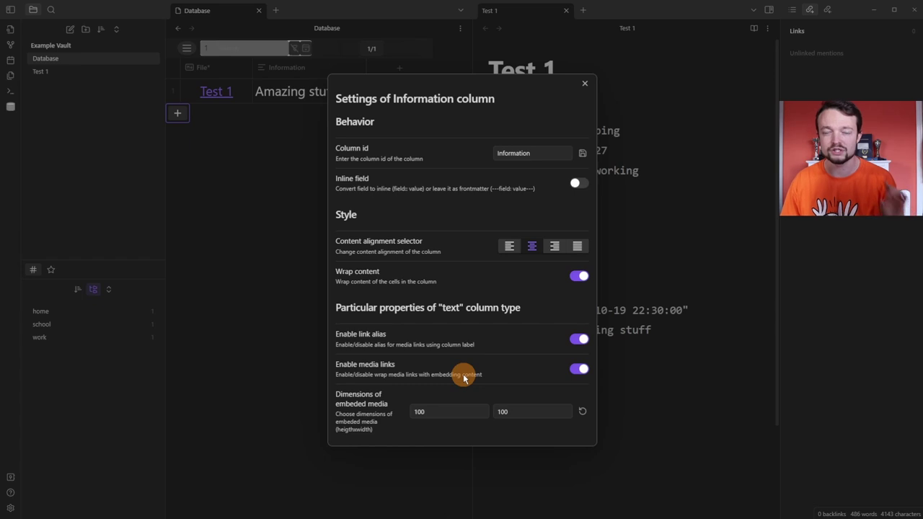
pyautogui.press('Escape')
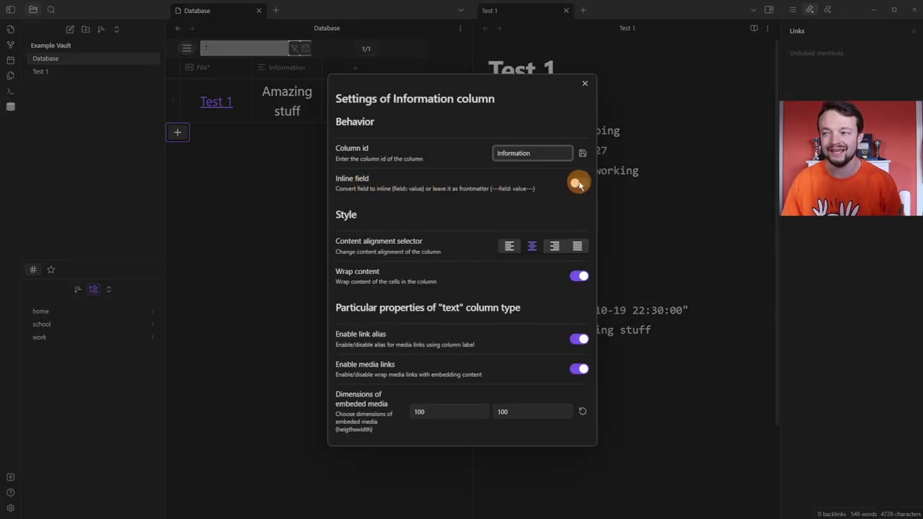
# - Turn on the inline field option for the Information column and change Test 1's value to "Amazing things"
pyautogui.click(580, 184)
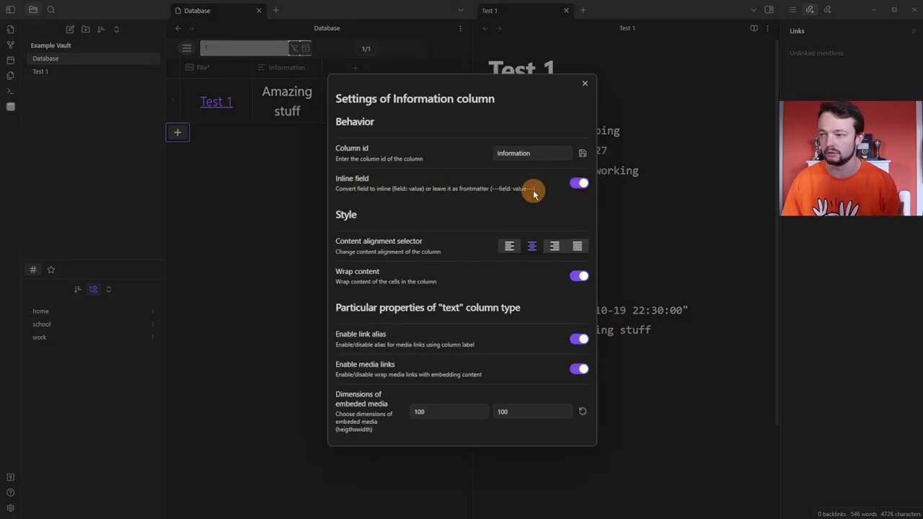
pyautogui.click(260, 195)
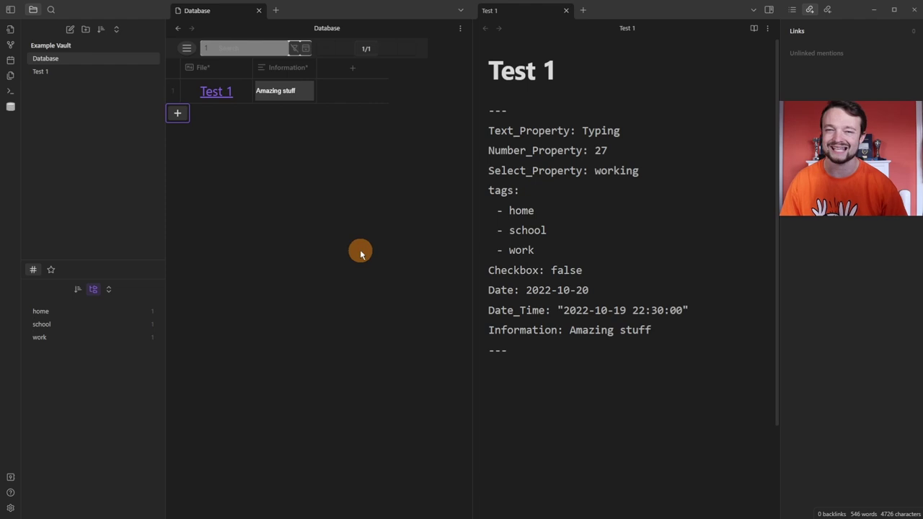
pyautogui.press('BackSpace')
pyautogui.press('BackSpace')
pyautogui.press('BackSpace')
pyautogui.press('BackSpace')
pyautogui.press('BackSpace')
pyautogui.write('things')
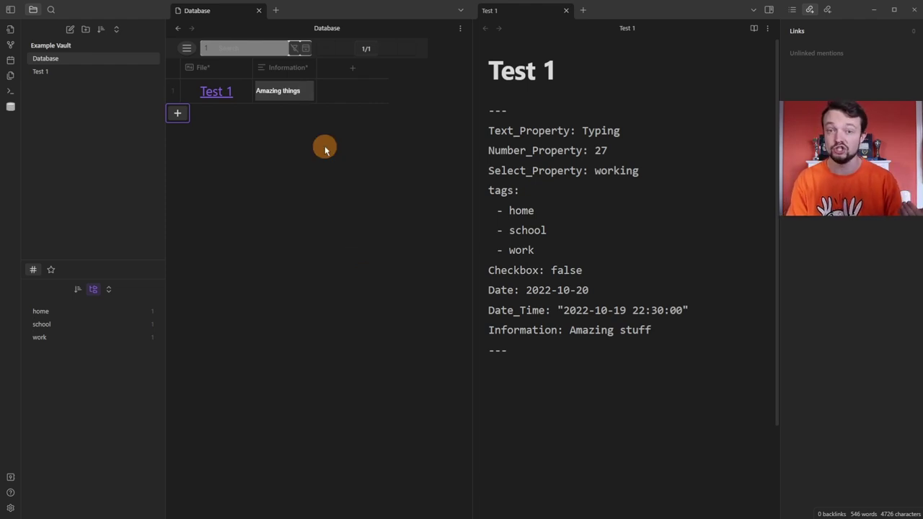
pyautogui.press('Return')
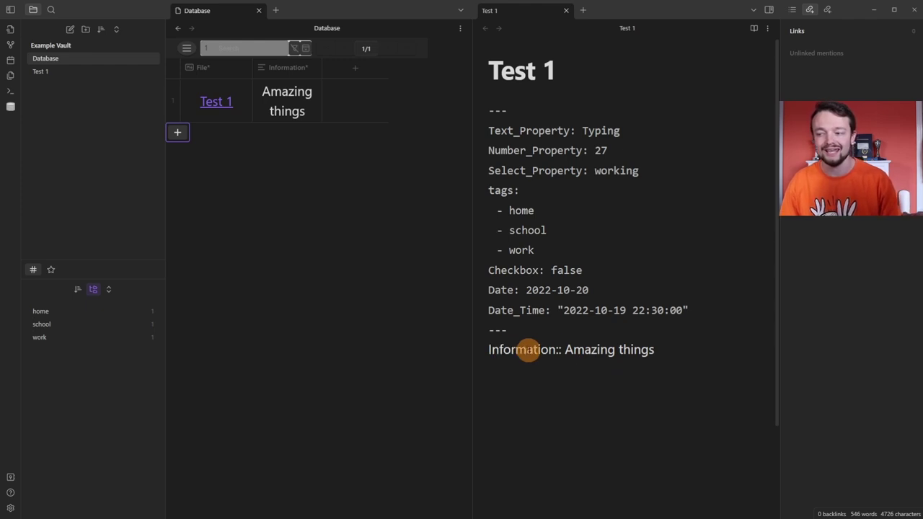
# - Turn the word "things" in the Test 1 note's inline Information field into an internal link
pyautogui.click(520, 329)
pyautogui.click(529, 110)
pyautogui.click(557, 352)
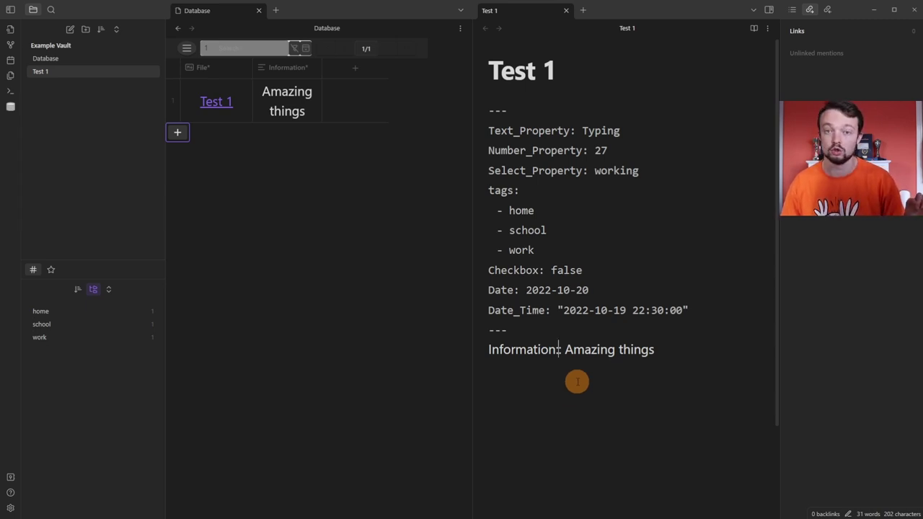
pyautogui.doubleClick(644, 350)
pyautogui.write('[[')
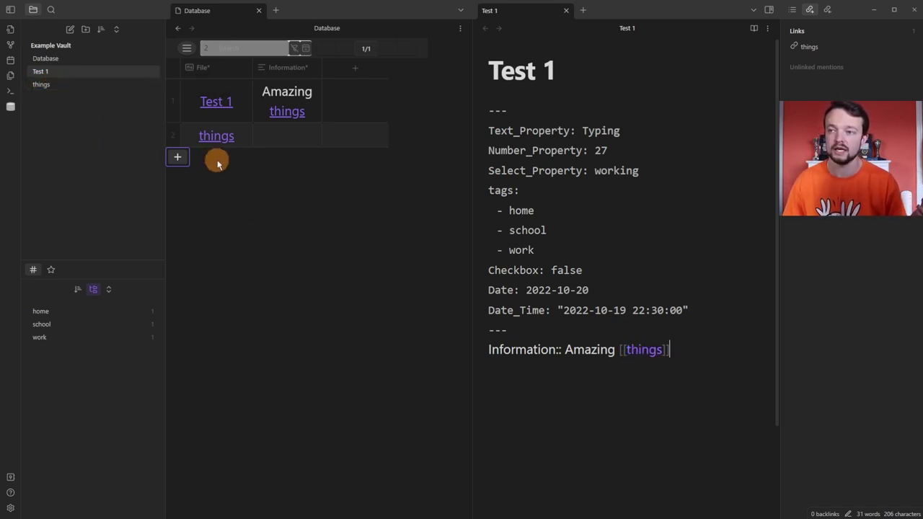
# - Give the things link in the Test 1 note the display text "alias" and open Test 1 in the database's pane
pyautogui.click(194, 136)
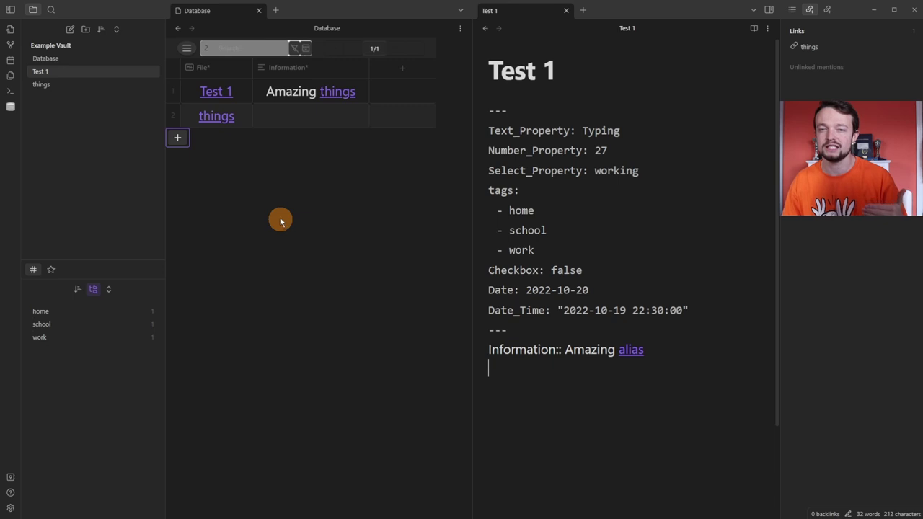
pyautogui.click(301, 183)
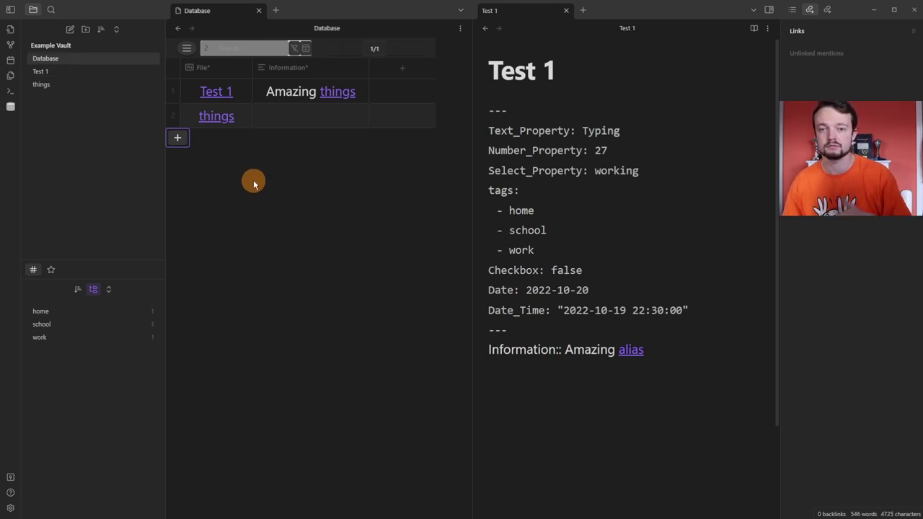
pyautogui.click(62, 71)
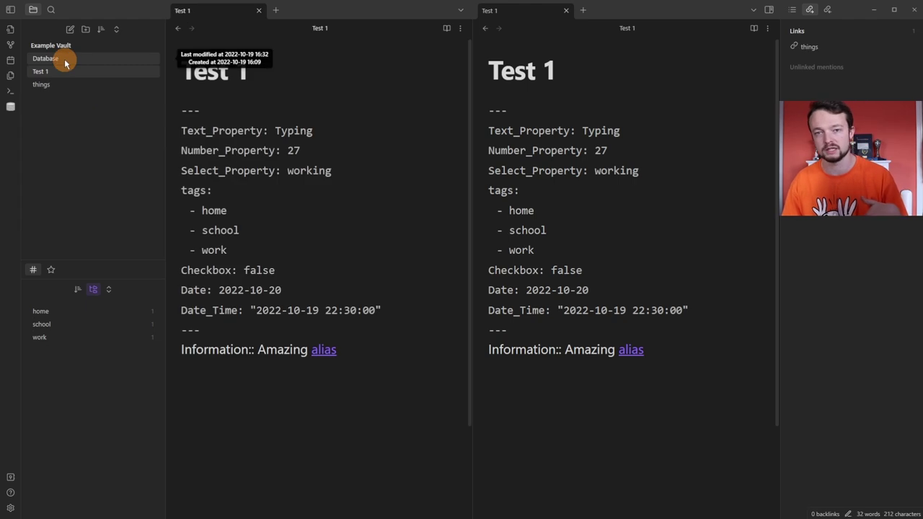
# - Reopen the Database file and paste an image after the alias link in Test 1's Information field
pyautogui.click(65, 64)
pyautogui.click(336, 93)
pyautogui.write('![[Pasted image 20221019163254.png]]')
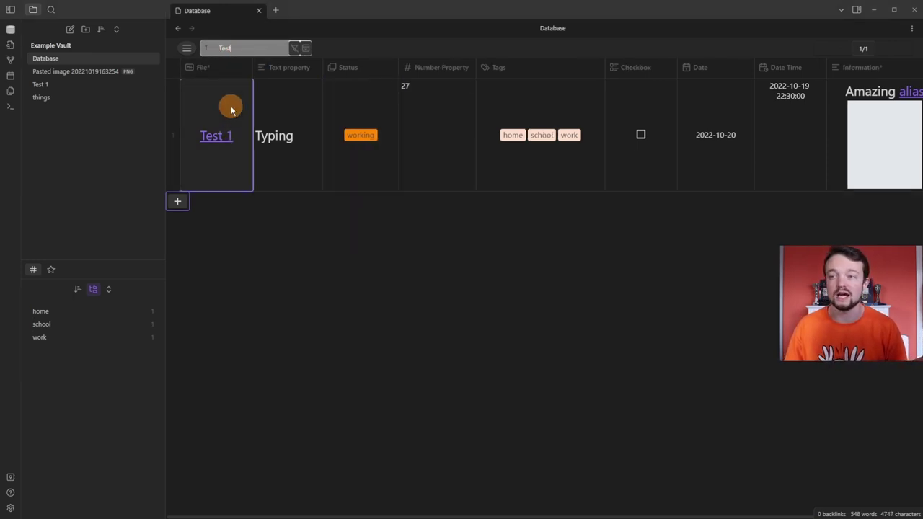
# - Clear the search text "Test" from the database
pyautogui.press('BackSpace')
pyautogui.press('BackSpace')
pyautogui.press('BackSpace')
pyautogui.press('BackSpace')
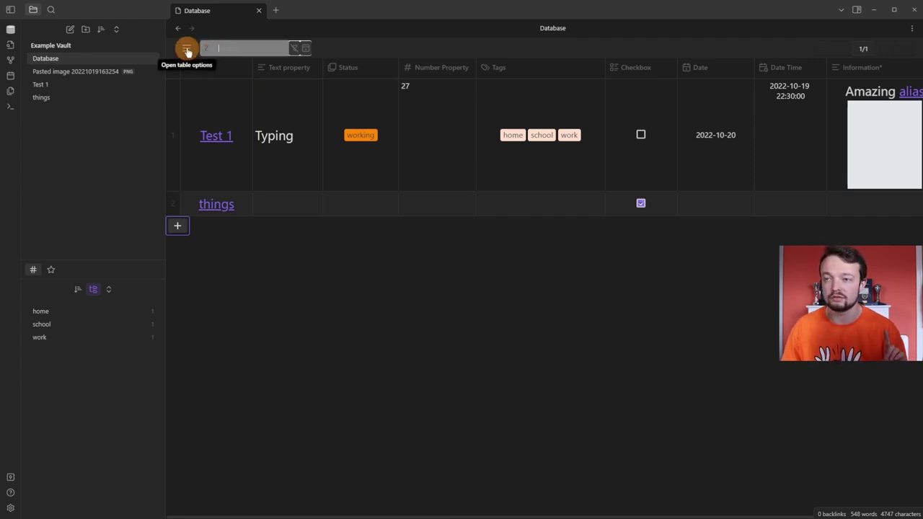
# - Turn on the sticky first column in the database settings and check it on the table
pyautogui.click(187, 49)
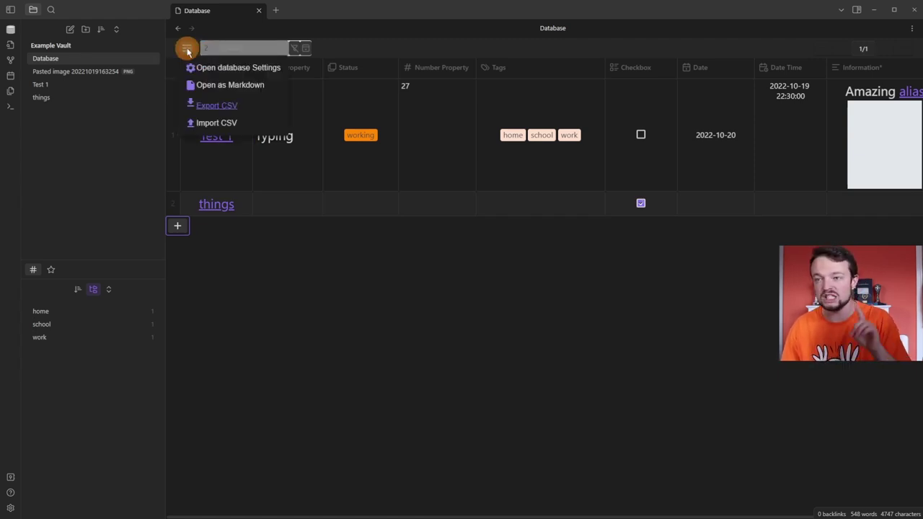
pyautogui.click(227, 68)
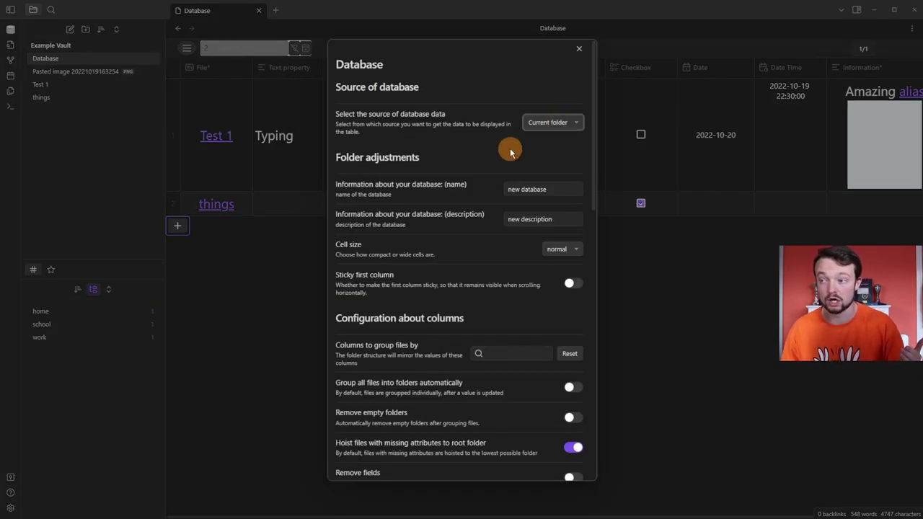
pyautogui.click(553, 219)
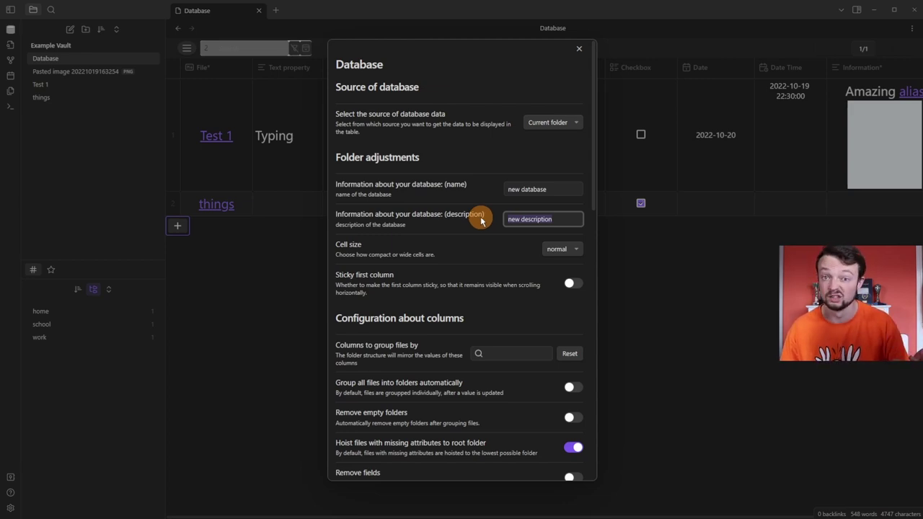
pyautogui.click(571, 249)
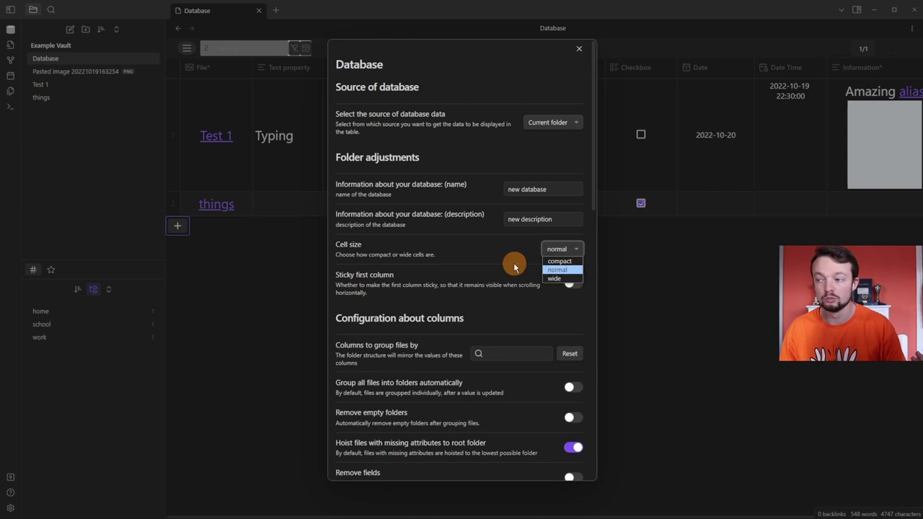
pyautogui.scroll(-2, 513, 267)
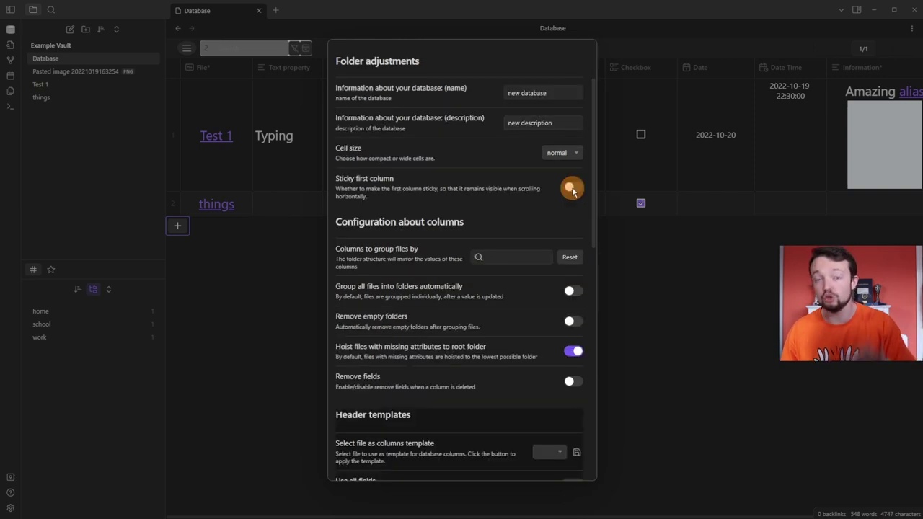
pyautogui.click(573, 187)
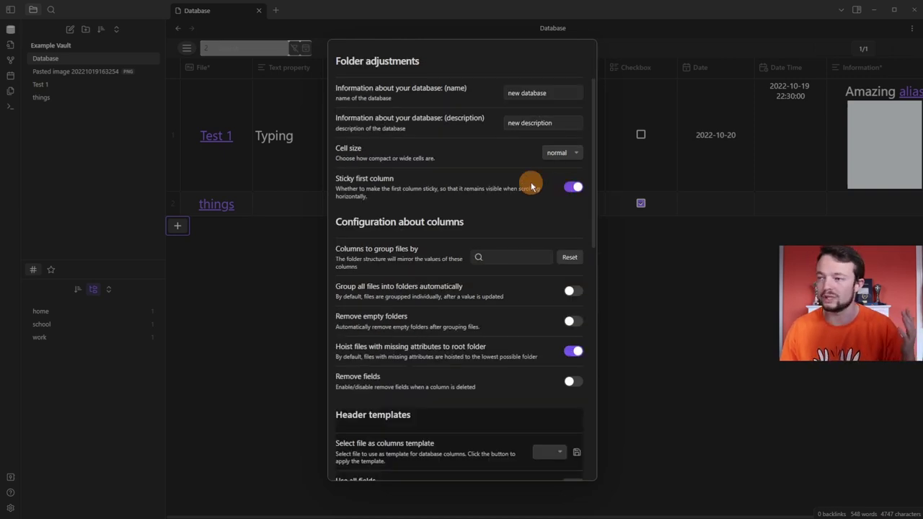
pyautogui.click(272, 273)
pyautogui.moveTo(506, 515); pyautogui.dragTo(426, 500)
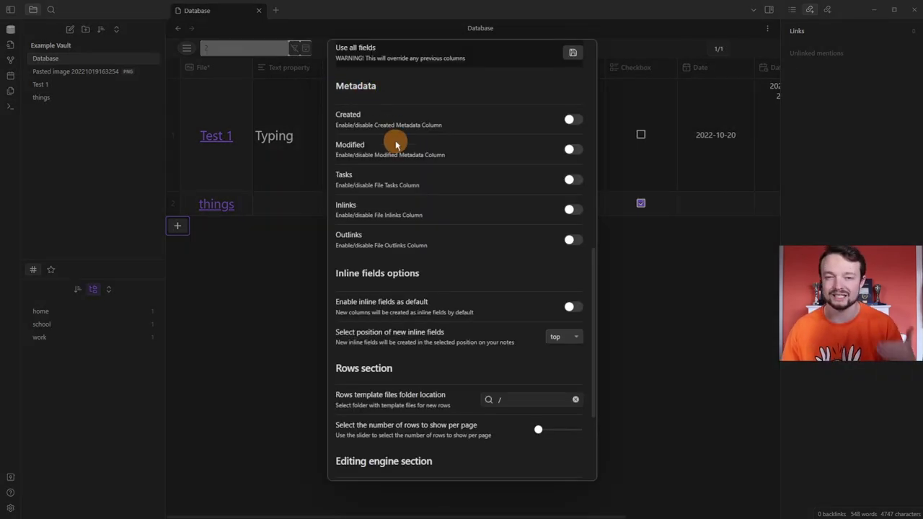
# - Enable the Created, Modified, Tasks, Inlinks and Outlinks metadata columns in the database settings
pyautogui.click(573, 119)
pyautogui.click(574, 149)
pyautogui.click(575, 181)
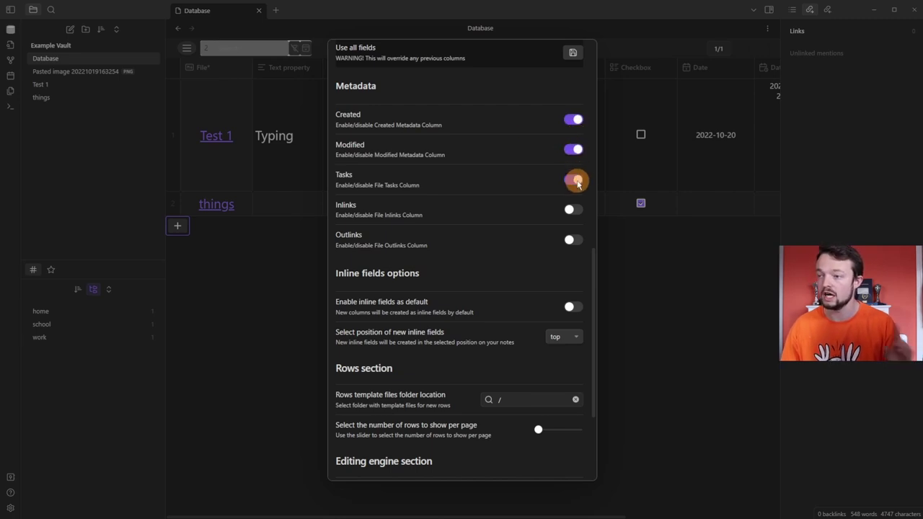
pyautogui.click(572, 209)
pyautogui.click(572, 239)
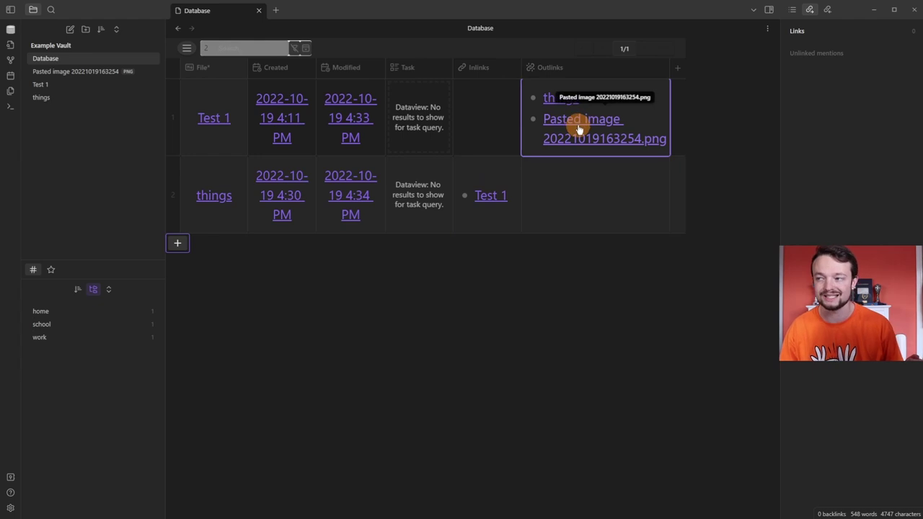
# - Add the checkbox task "Task added" to the Test 1 note in a second pane and tick it off in the Task column
pyautogui.keyDown('ctrl'); pyautogui.keyDown('alt'); pyautogui.click(99, 82); pyautogui.keyUp('alt'); pyautogui.keyUp('ctrl')
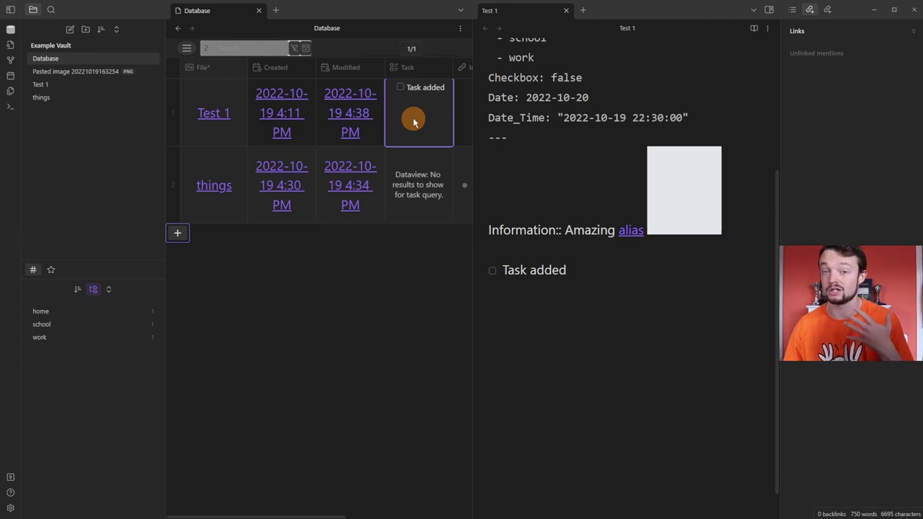
pyautogui.click(305, 150)
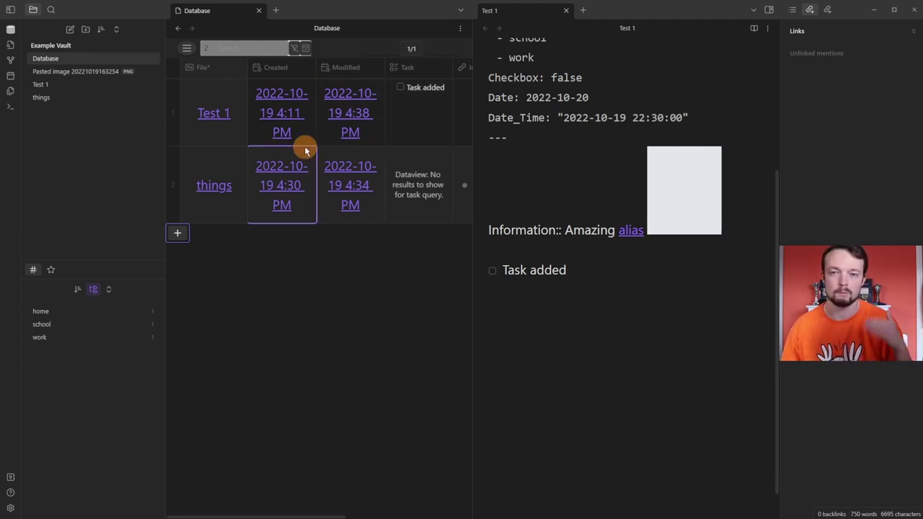
pyautogui.click(304, 141)
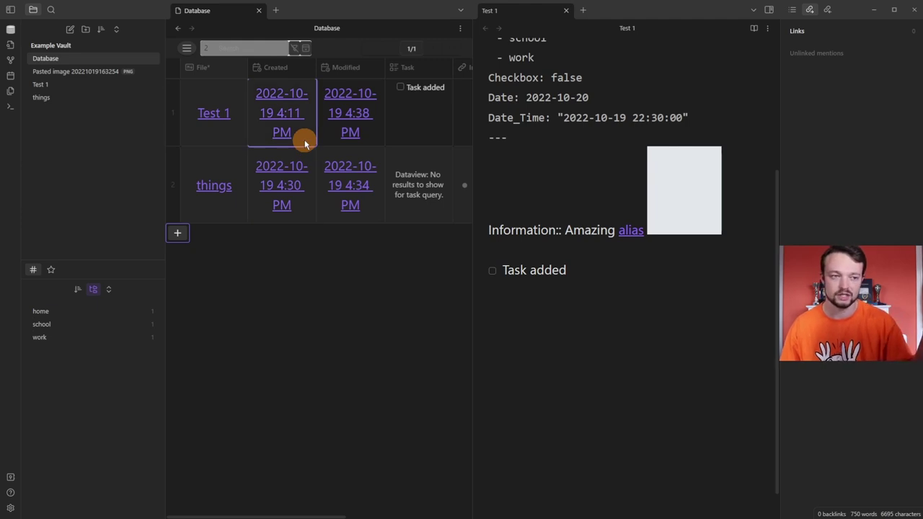
pyautogui.click(423, 119)
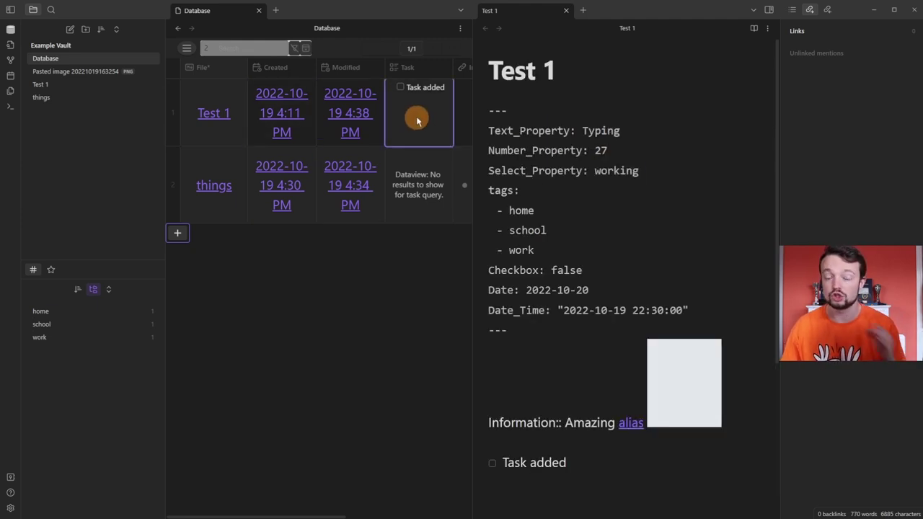
pyautogui.click(401, 88)
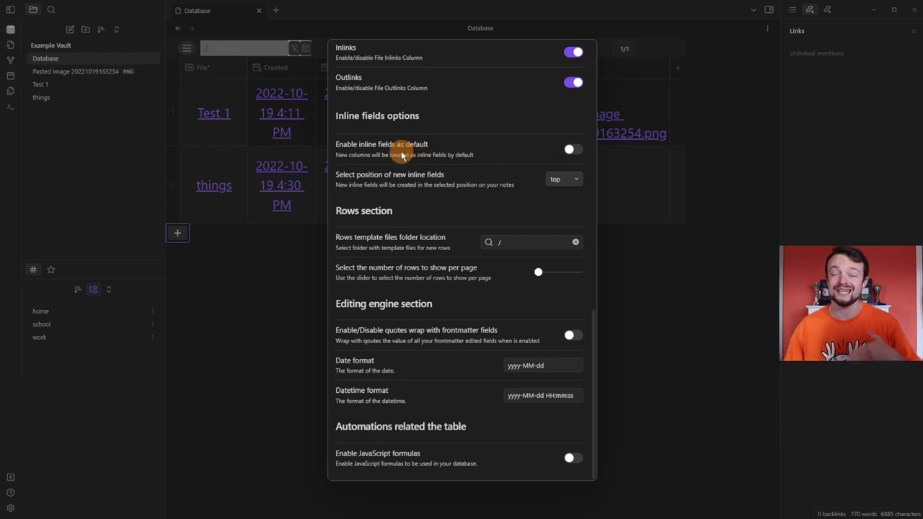
# - Check the position options for new inline fields and increase the number of rows to show per page
pyautogui.click(569, 179)
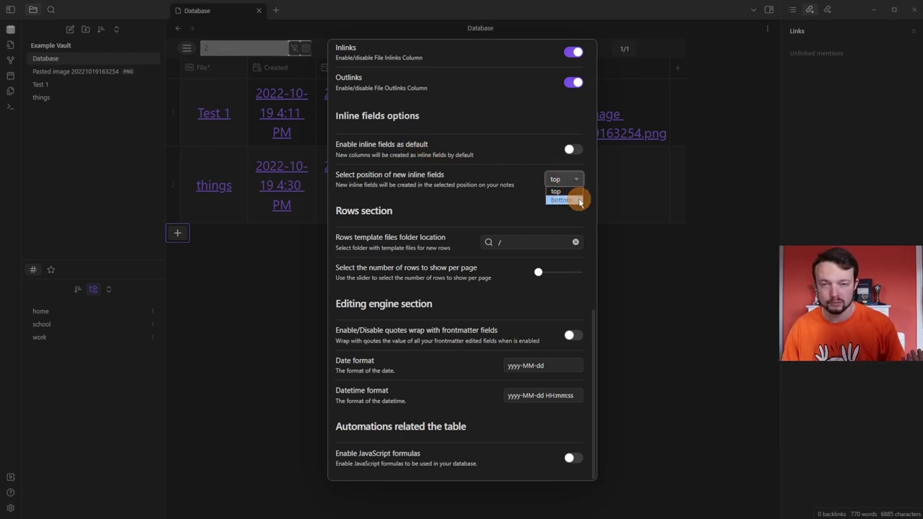
pyautogui.click(526, 148)
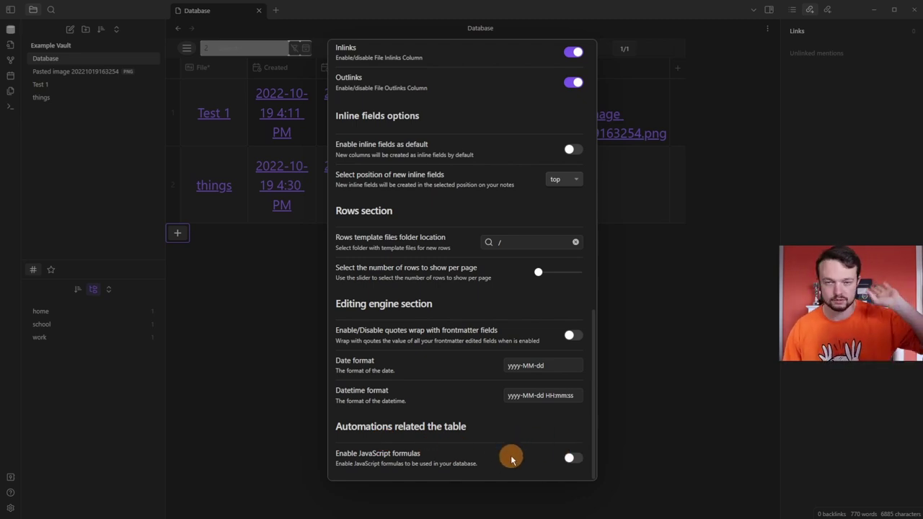
pyautogui.scroll(2, 527, 418)
pyautogui.moveTo(539, 373)
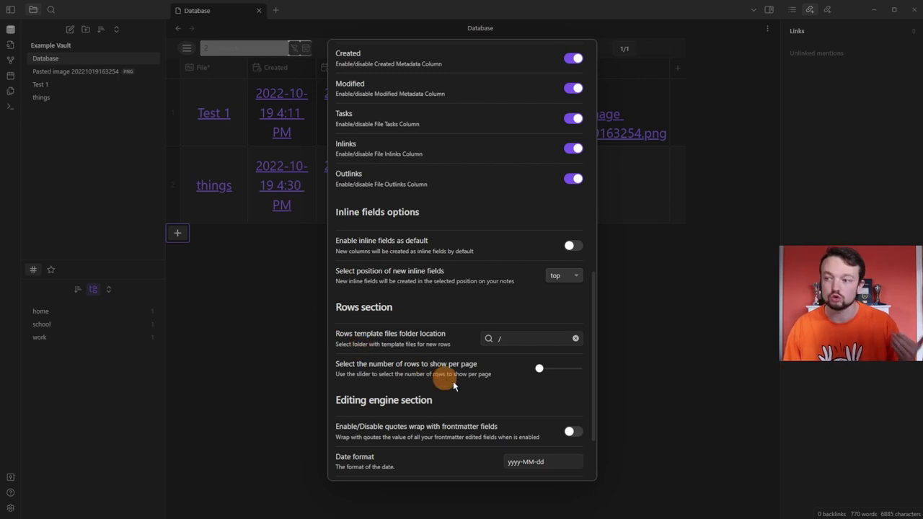
pyautogui.moveTo(542, 372); pyautogui.dragTo(572, 372)
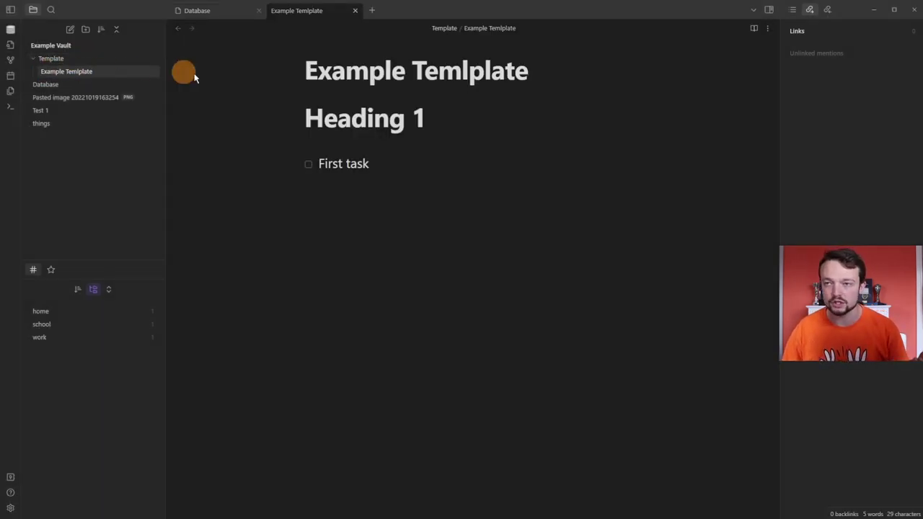
# - Add a new row named "Test 2" to the database using the Template/Example Temlplate.md template
pyautogui.click(354, 118)
pyautogui.click(404, 166)
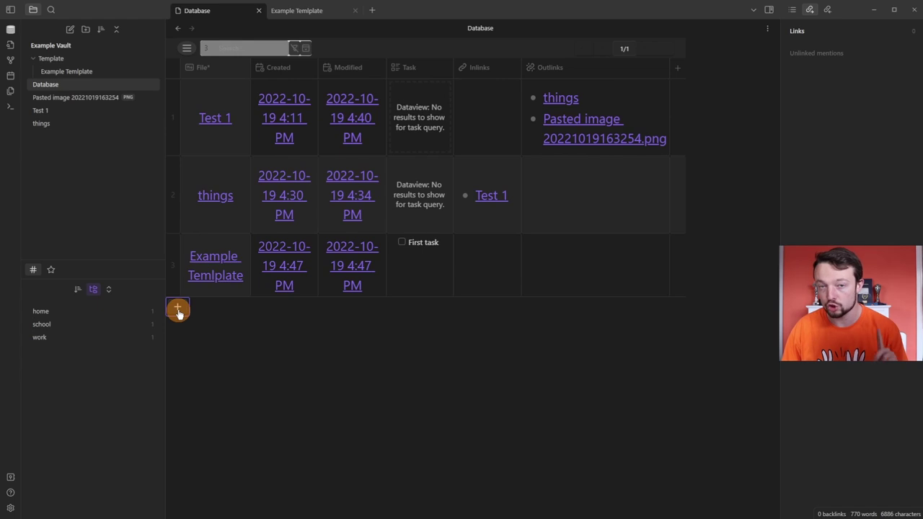
pyautogui.click(177, 309)
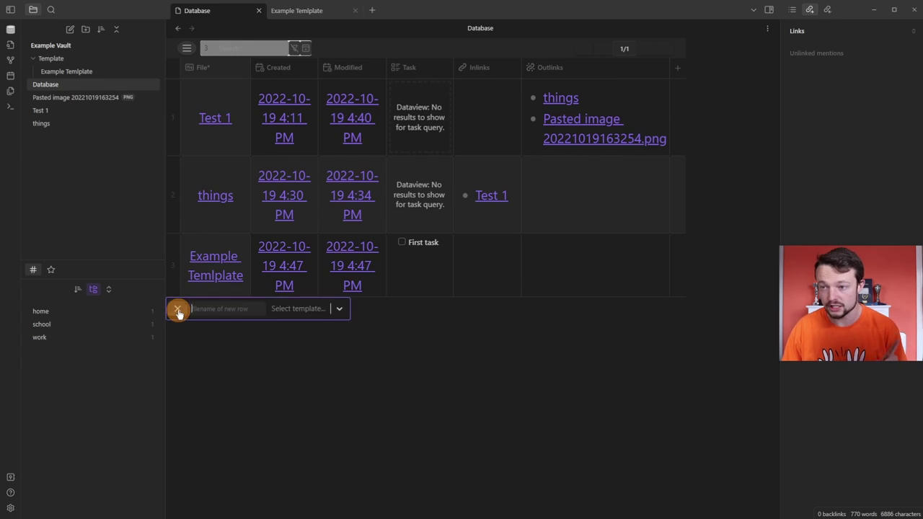
pyautogui.click(318, 310)
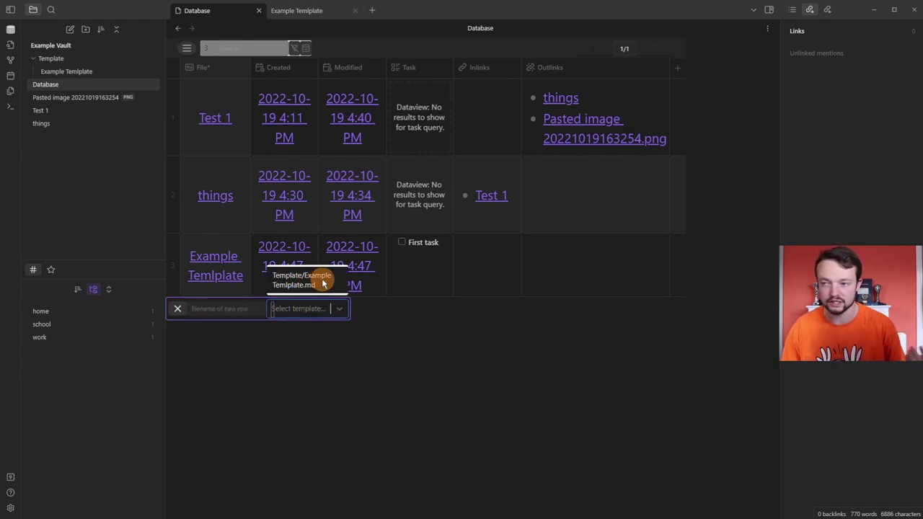
pyautogui.click(322, 283)
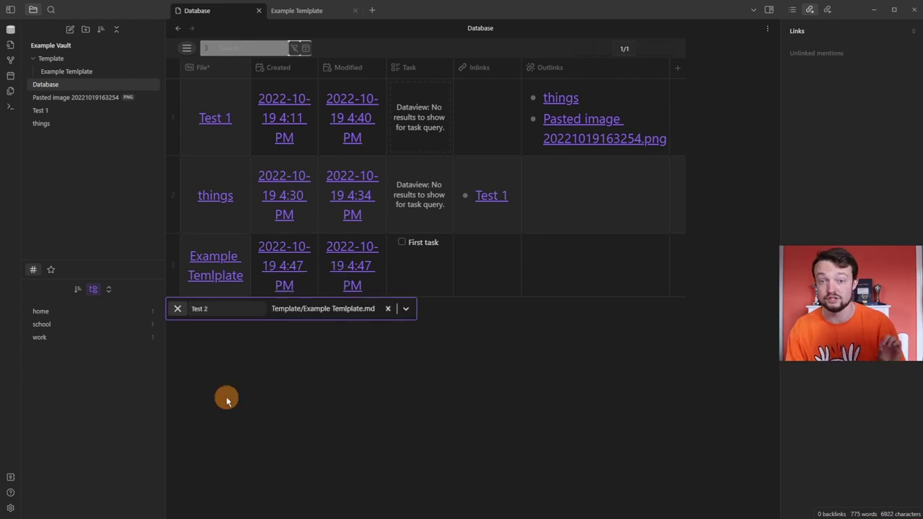
pyautogui.press('Return')
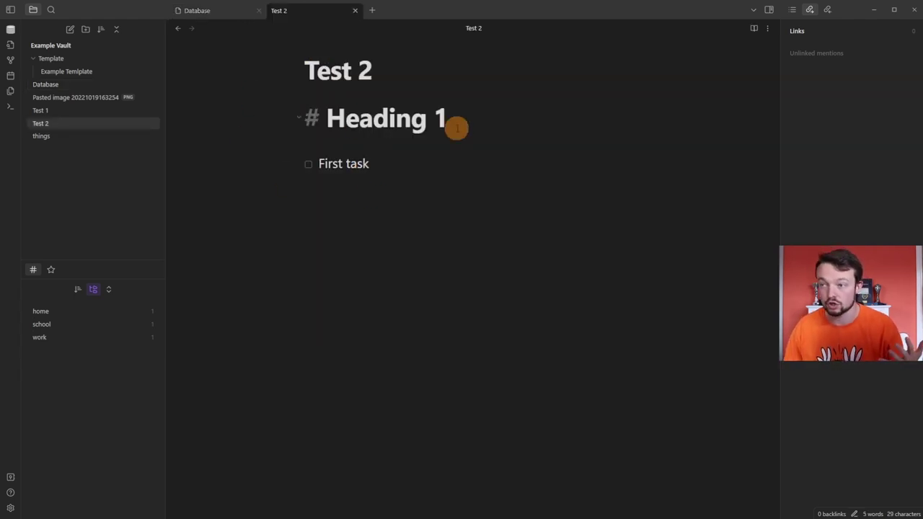
# - Add the rows "Test 3", "Test 4" and "Test 5" to the database from the same template
pyautogui.hotkey('ctrl', 'Tab')
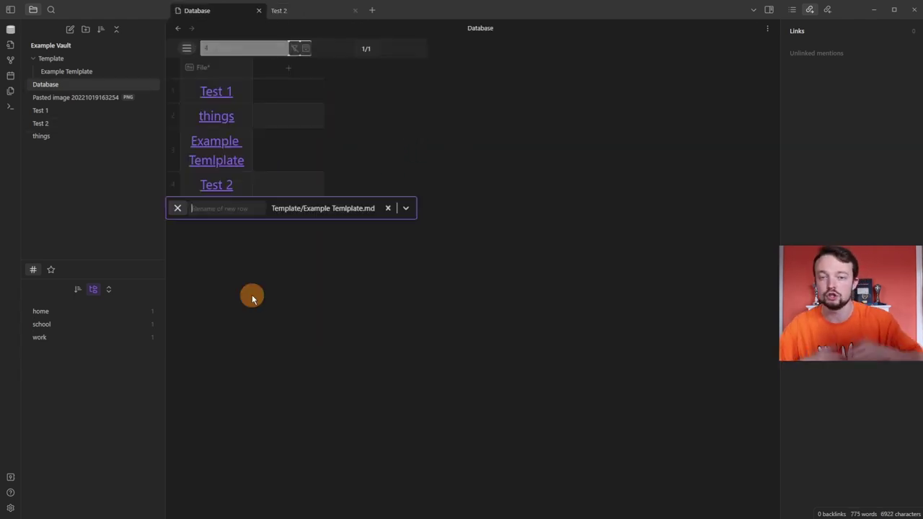
pyautogui.write('Test 3')
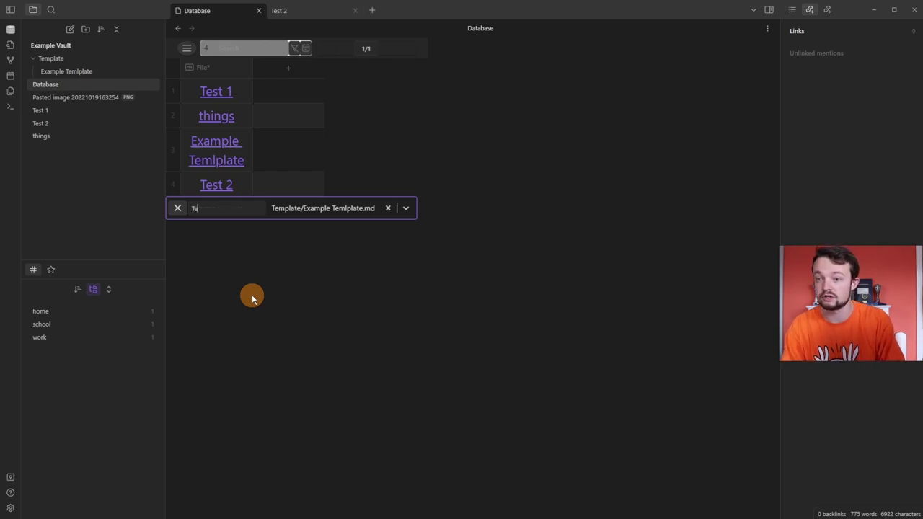
pyautogui.press('Return')
pyautogui.press('Return')
pyautogui.press('Return')
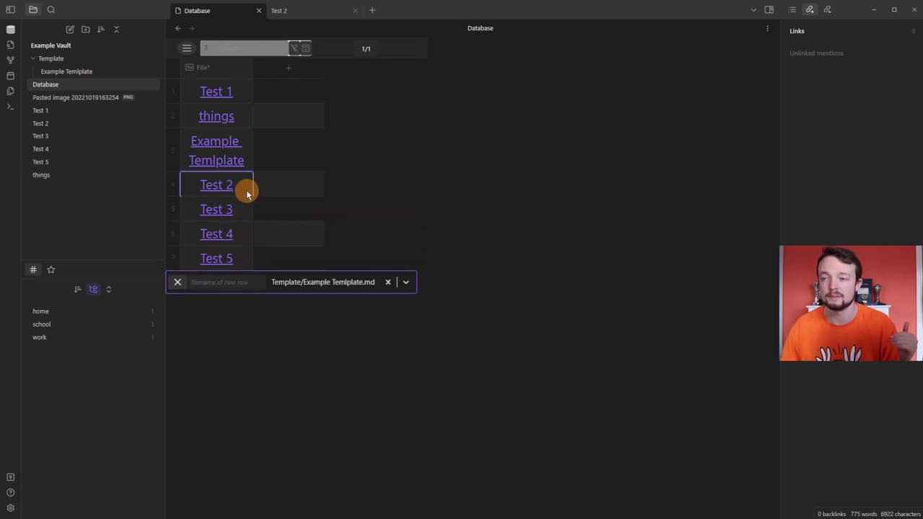
pyautogui.press('Escape')
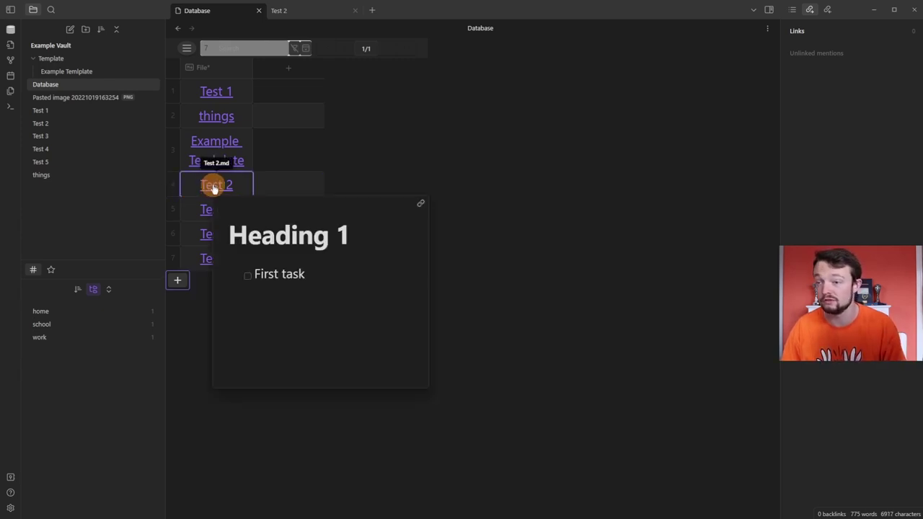
pyautogui.moveTo(200, 214)
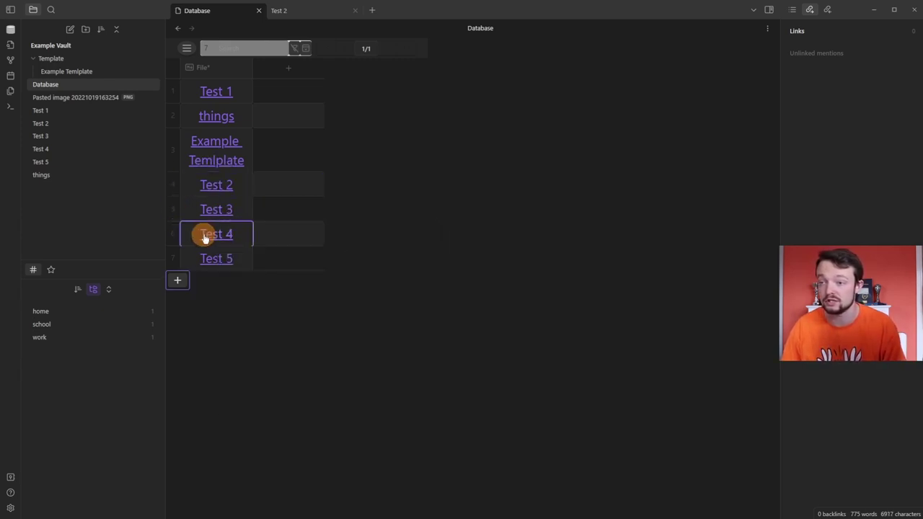
pyautogui.moveTo(212, 261)
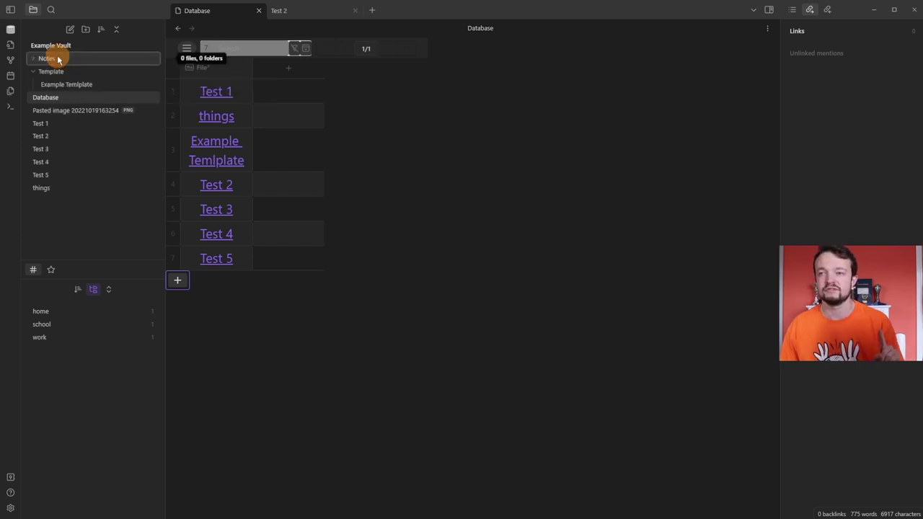
# - Move the Test 1 to Test 5 and things notes, along with the Database file, into the Notes folder
pyautogui.click(58, 126)
pyautogui.keyDown('shift'); pyautogui.click(72, 189); pyautogui.keyUp('shift')
pyautogui.moveTo(72, 147); pyautogui.dragTo(70, 63)
pyautogui.click(41, 175)
pyautogui.moveTo(41, 175); pyautogui.dragTo(68, 61)
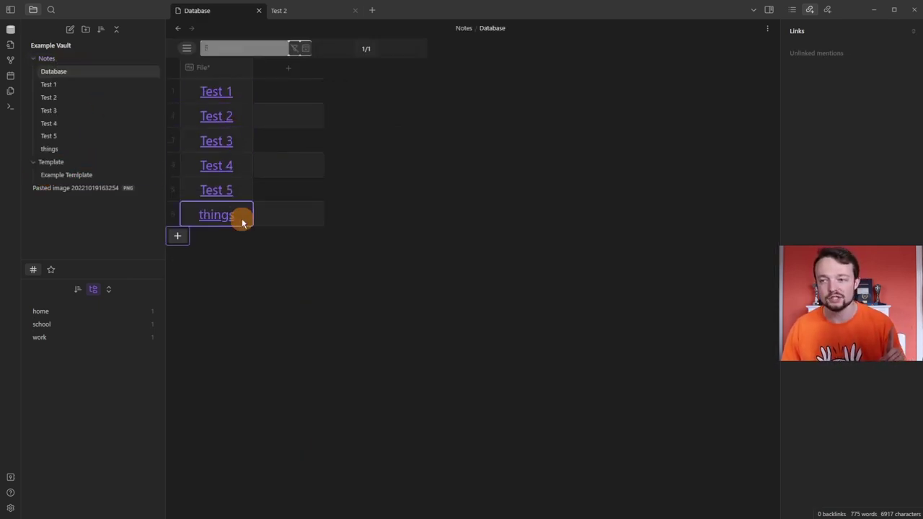
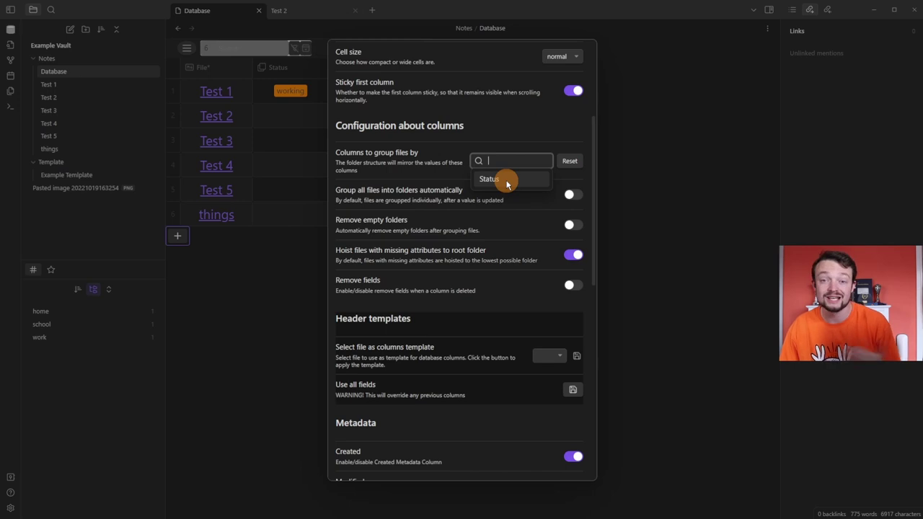
# - Group the database files by the Status column, with automatic folder grouping and removal of empty folders enabled
pyautogui.click(500, 185)
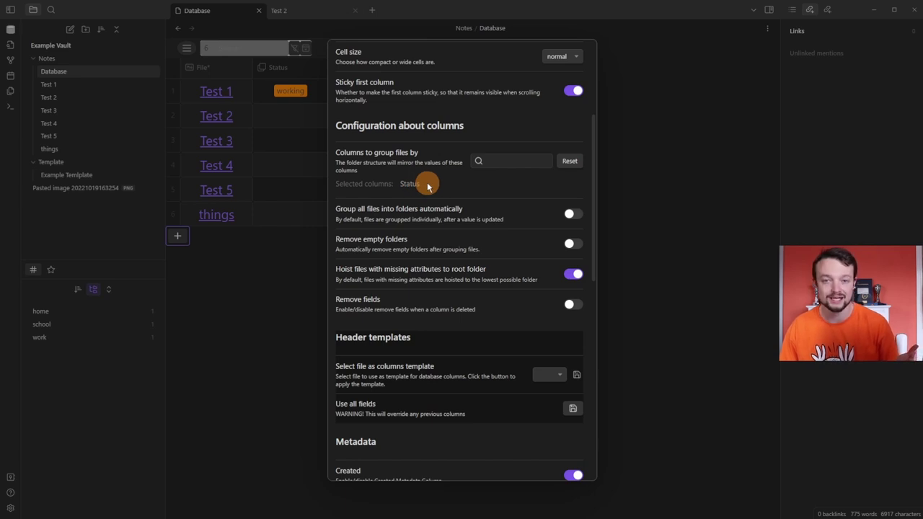
pyautogui.click(574, 215)
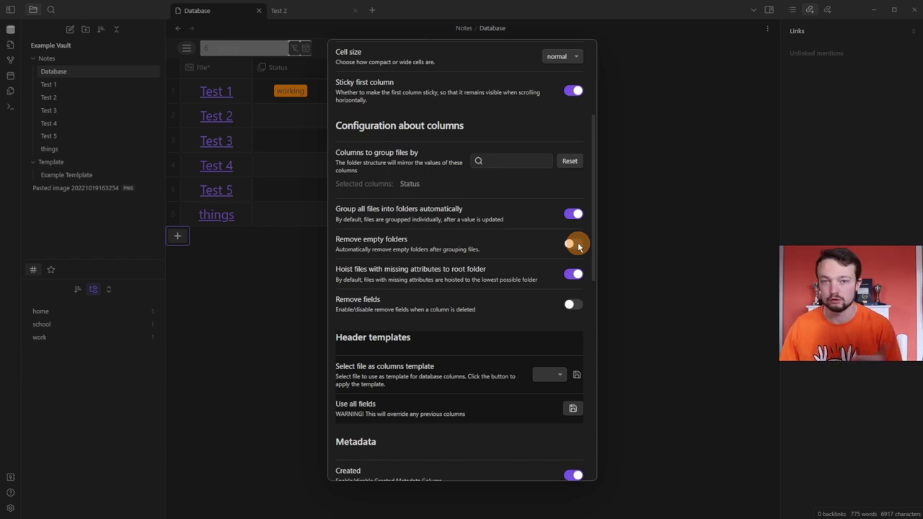
pyautogui.click(577, 246)
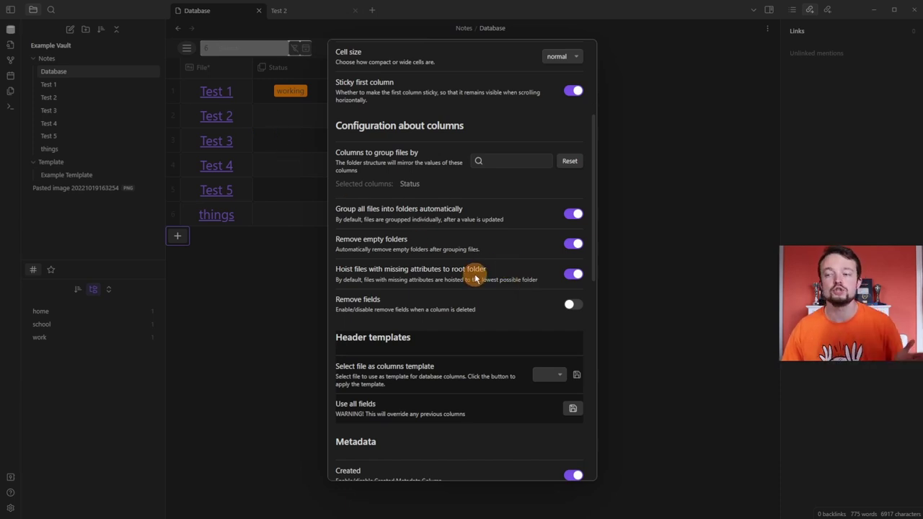
# - Review the Status column's settings and save its column id
pyautogui.click(420, 184)
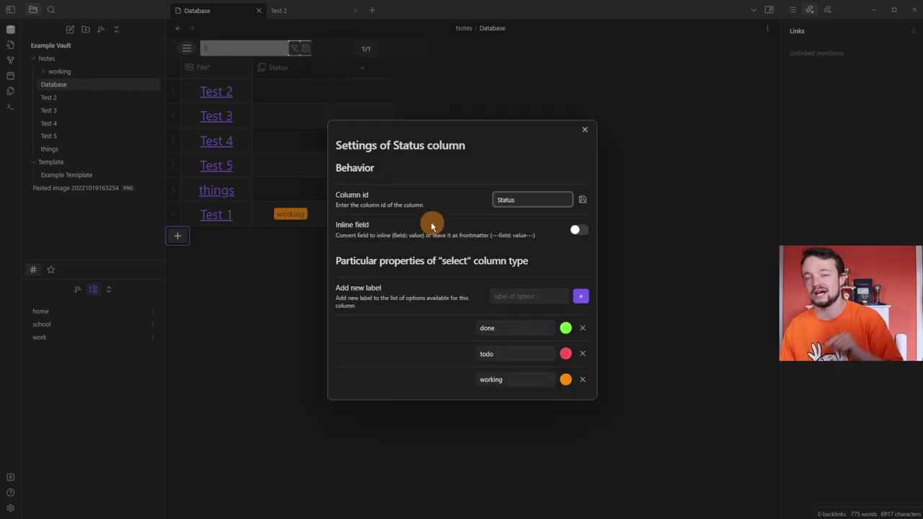
pyautogui.click(584, 204)
pyautogui.click(274, 214)
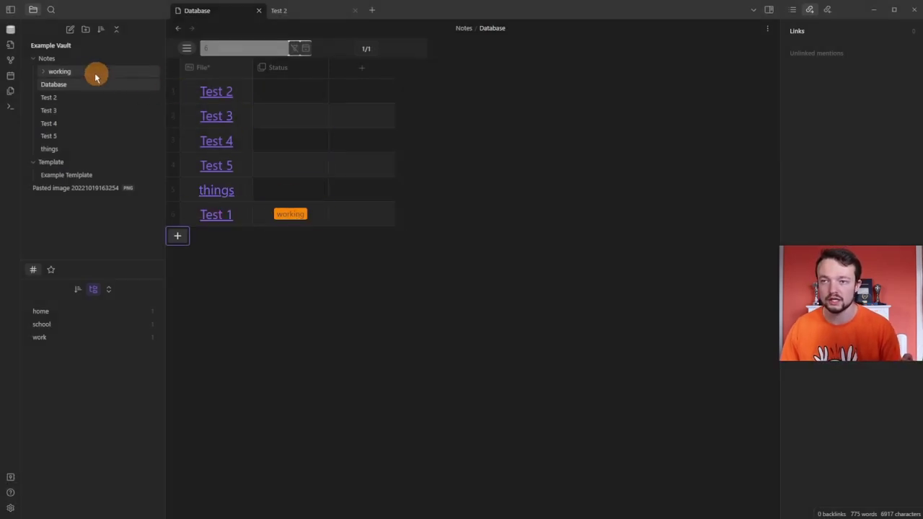
# - Set Status to done for Test 5 and Test 3, todo for Test 4 and working for Test 2, and expand the status folders
pyautogui.click(303, 165)
pyautogui.click(305, 173)
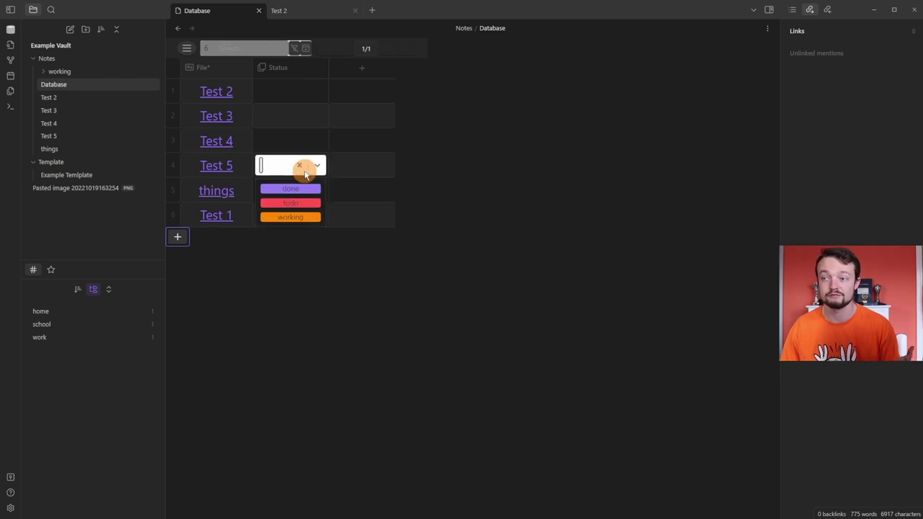
pyautogui.click(302, 188)
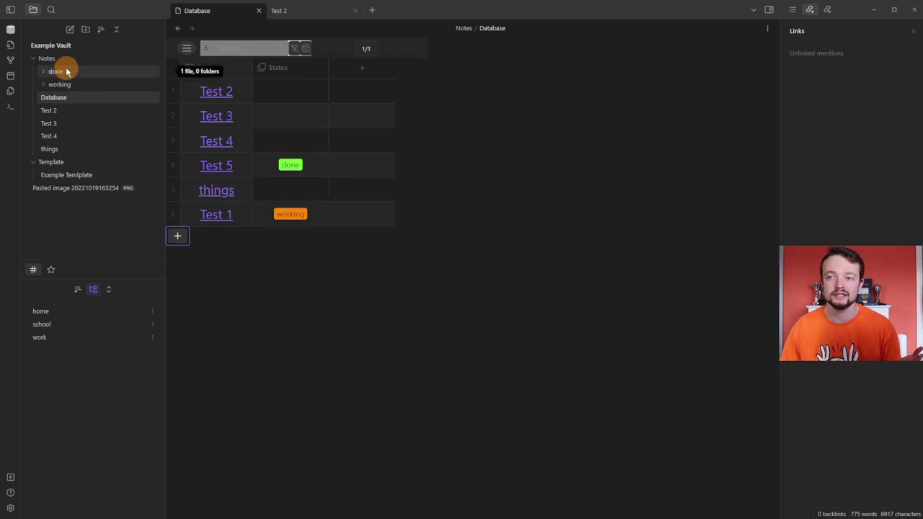
pyautogui.click(52, 72)
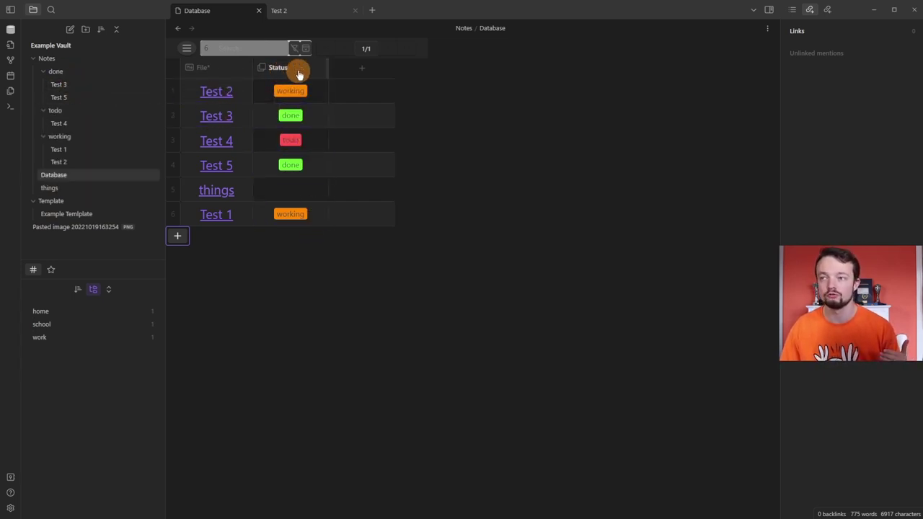
pyautogui.click(312, 95)
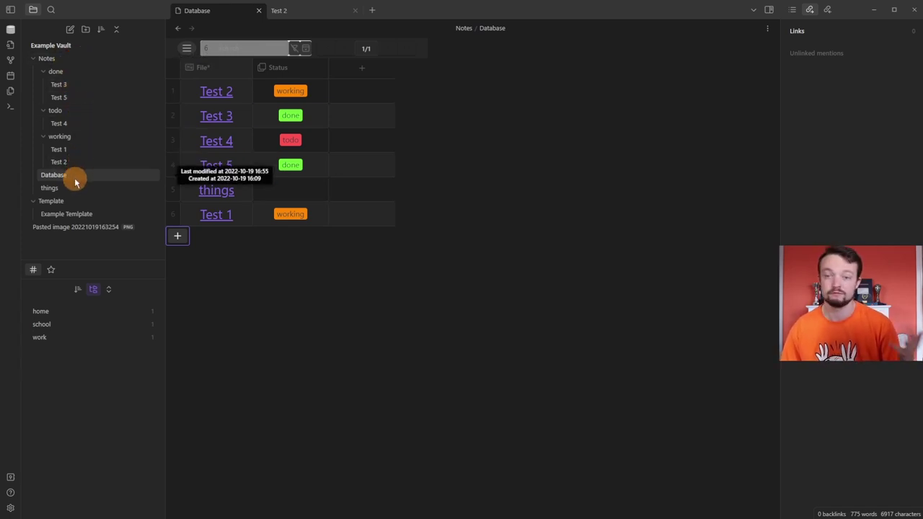
# - Change the Status of Test 4 to done and check the done folder in the file list
pyautogui.click(277, 142)
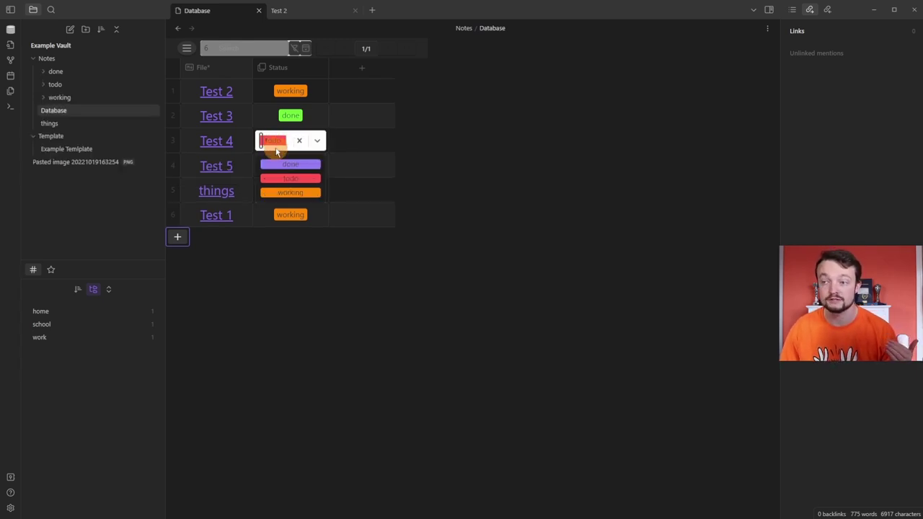
pyautogui.click(292, 165)
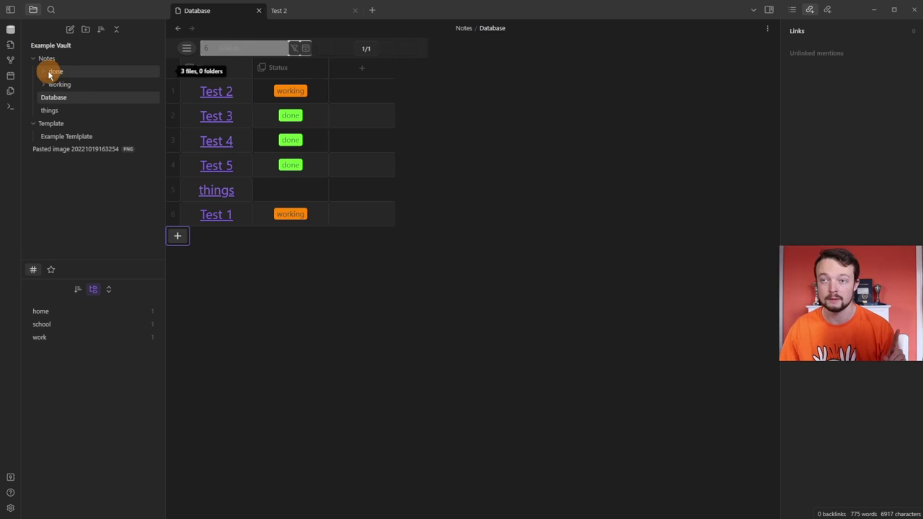
pyautogui.click(56, 72)
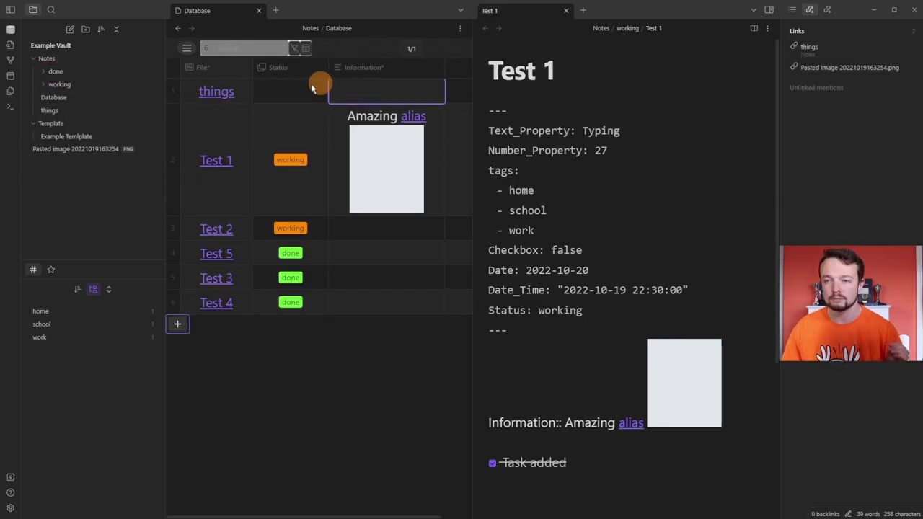
# - Delete the Information column from the database and check its inline field in the Test 1 note
pyautogui.click(381, 68)
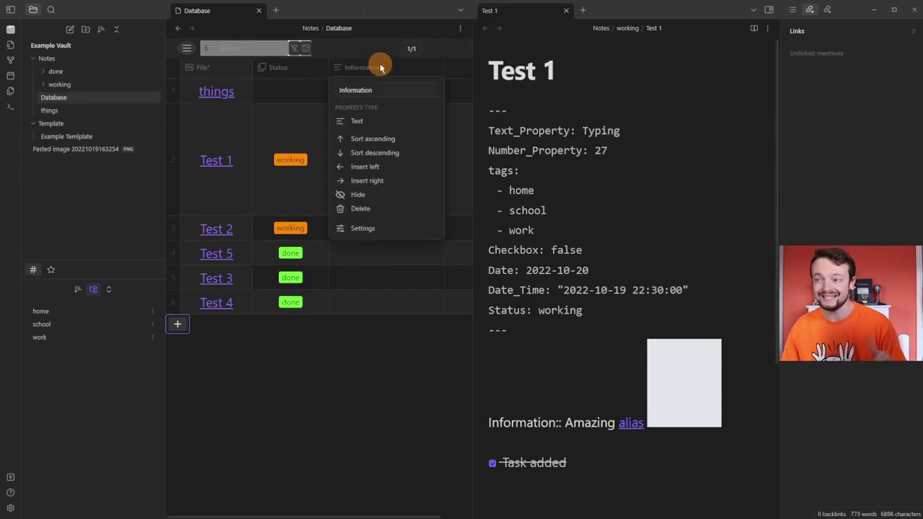
pyautogui.click(362, 208)
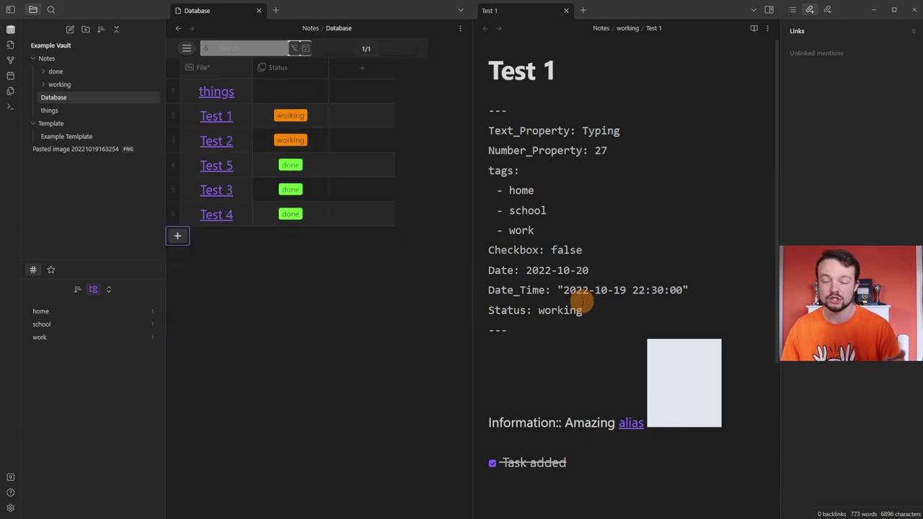
pyautogui.click(568, 424)
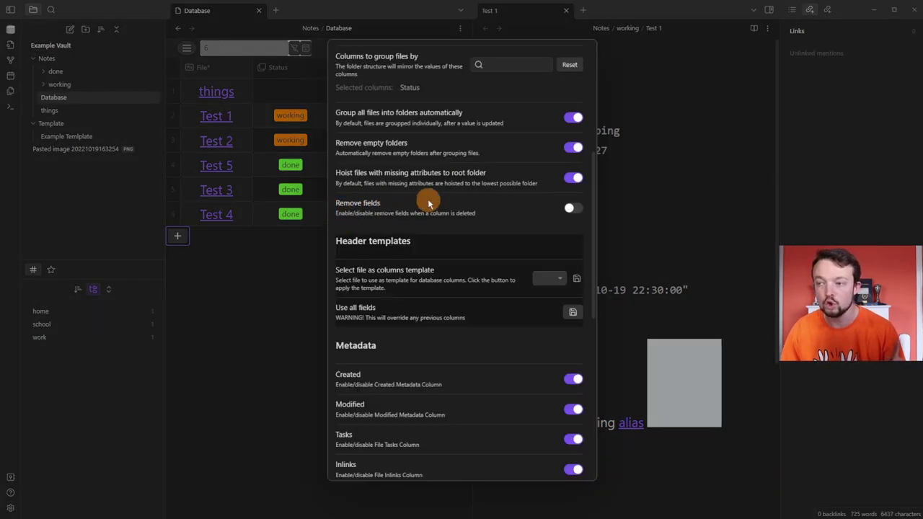
# - Enable Remove fields in the database settings so that deleting a column also removes its fields
pyautogui.click(572, 209)
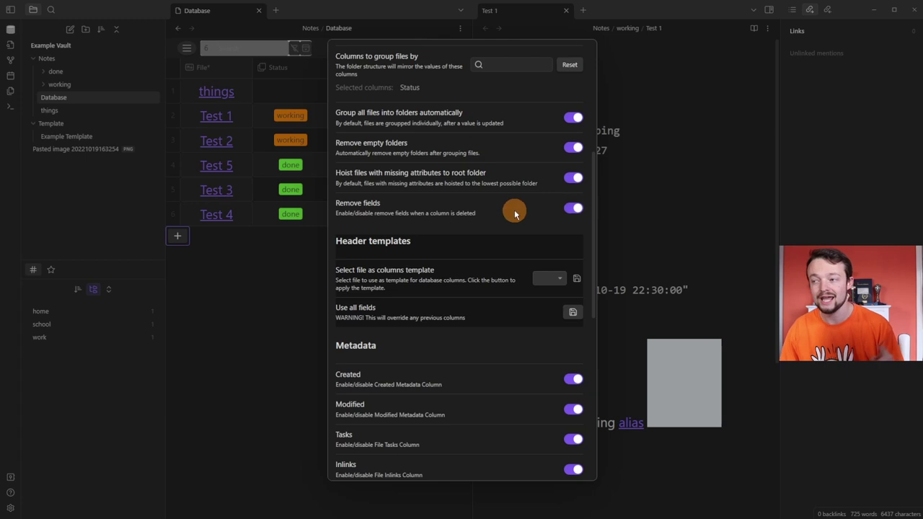
pyautogui.click(293, 299)
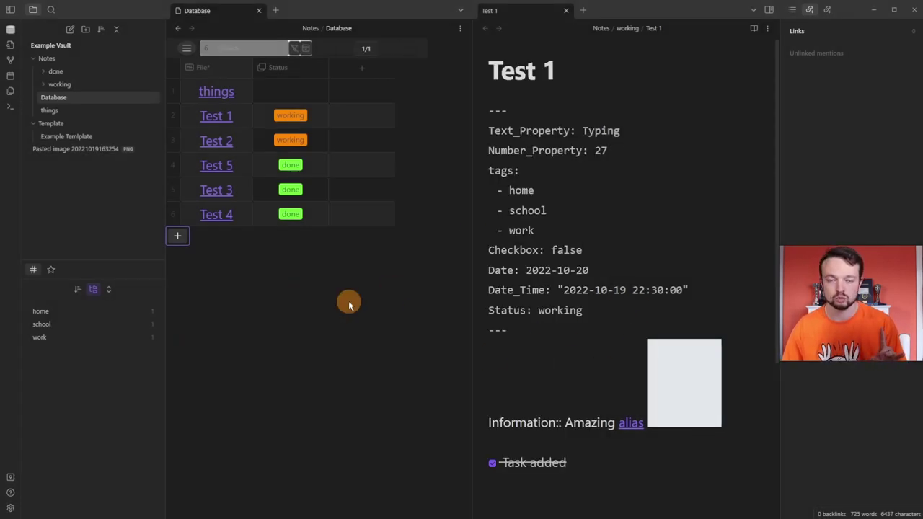
# - Add the existing Information column back to the database table
pyautogui.click(362, 67)
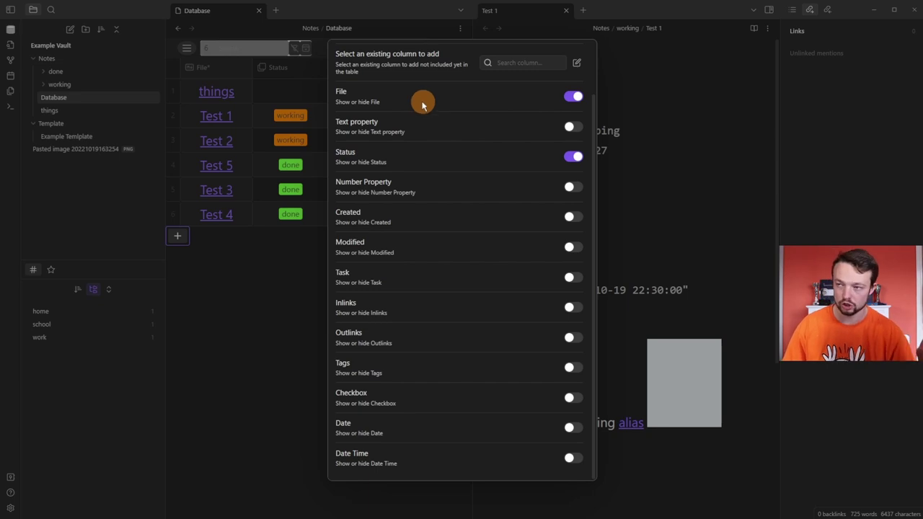
pyautogui.scroll(2, 453, 213)
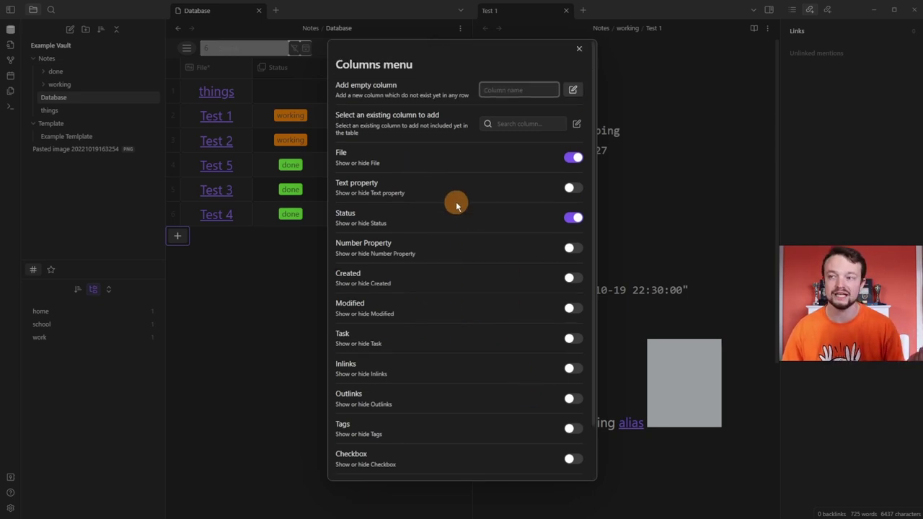
pyautogui.click(531, 124)
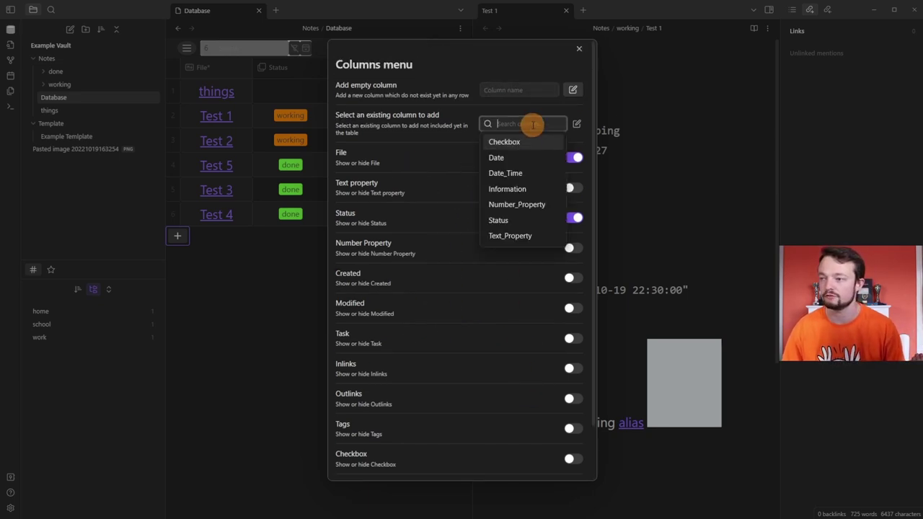
pyautogui.click(525, 189)
pyautogui.click(577, 125)
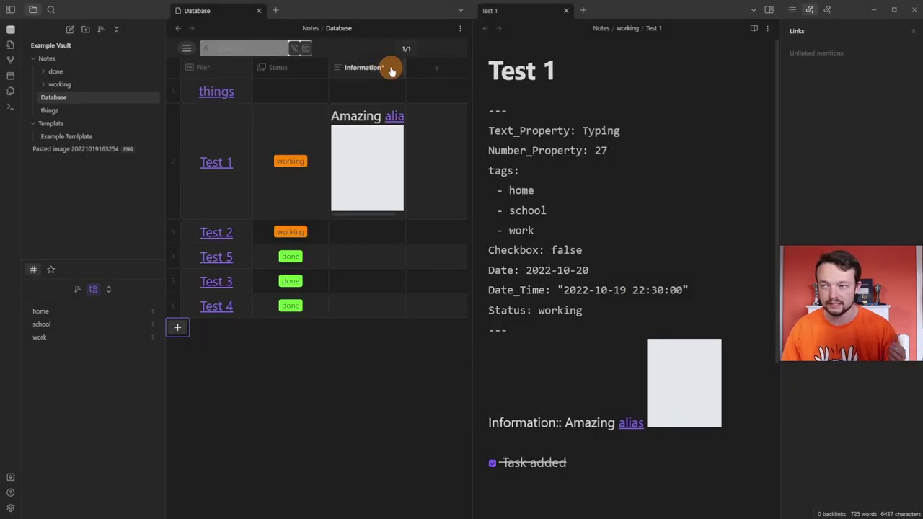
# - Delete the Information column together with its field in the notes
pyautogui.click(385, 68)
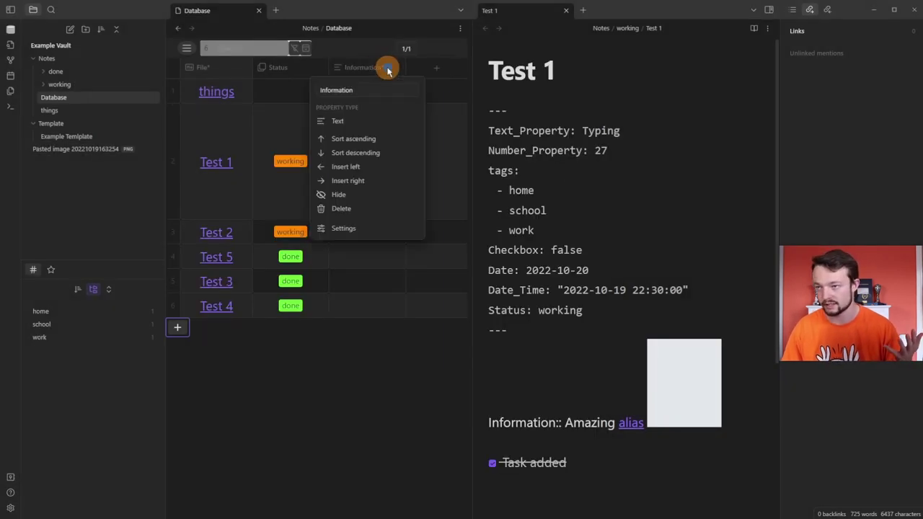
pyautogui.click(342, 209)
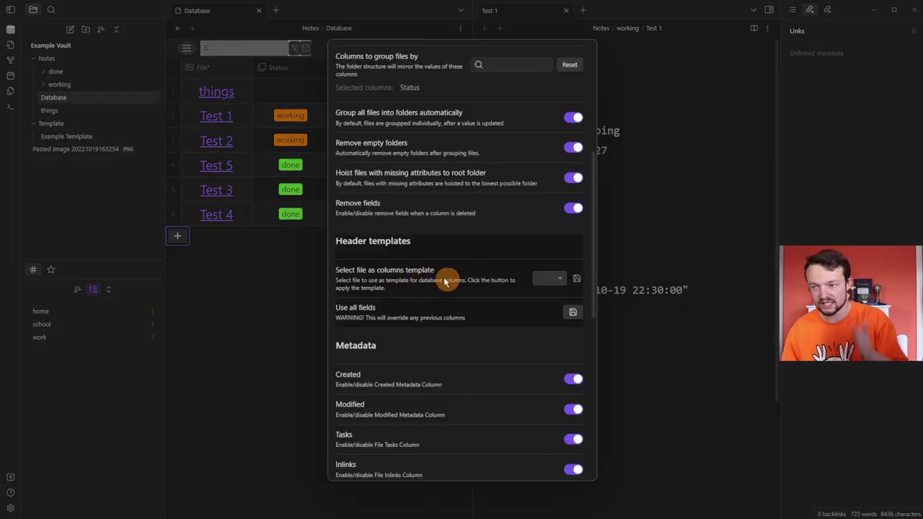
# - Check which files can be selected as the columns template in the database settings
pyautogui.click(552, 278)
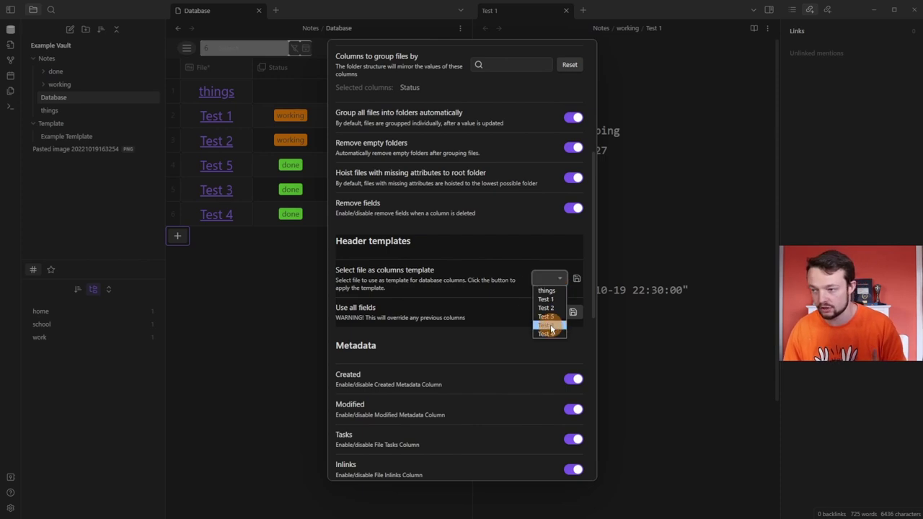
pyautogui.click(498, 285)
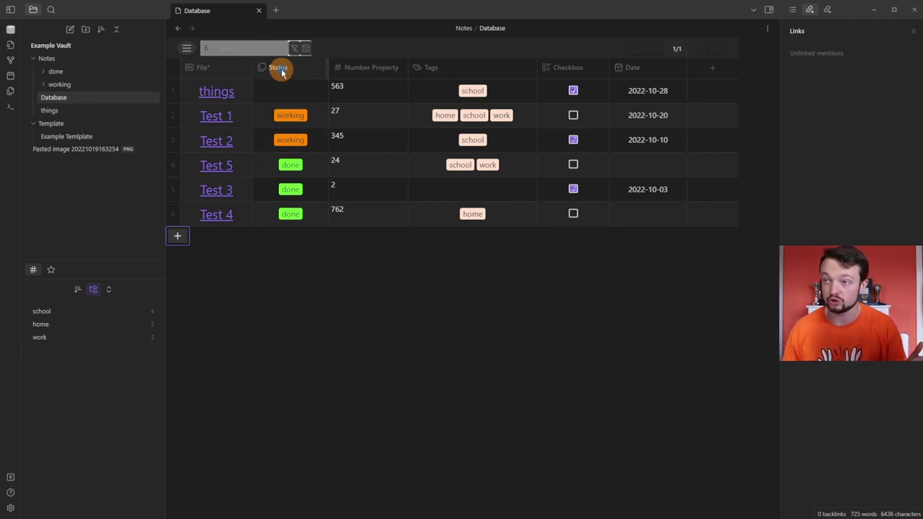
# - Sort the table by Status in ascending order and by Checkbox in descending order
pyautogui.click(280, 68)
pyautogui.click(291, 139)
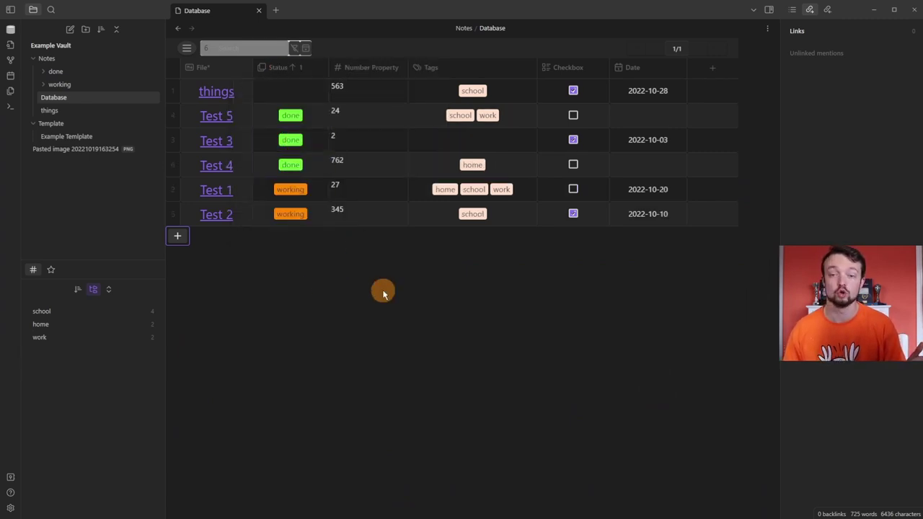
pyautogui.click(568, 68)
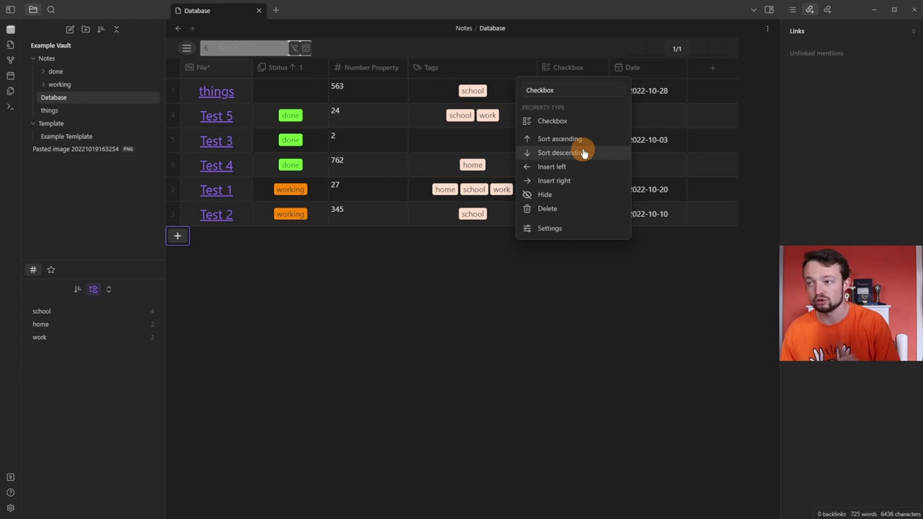
pyautogui.click(584, 152)
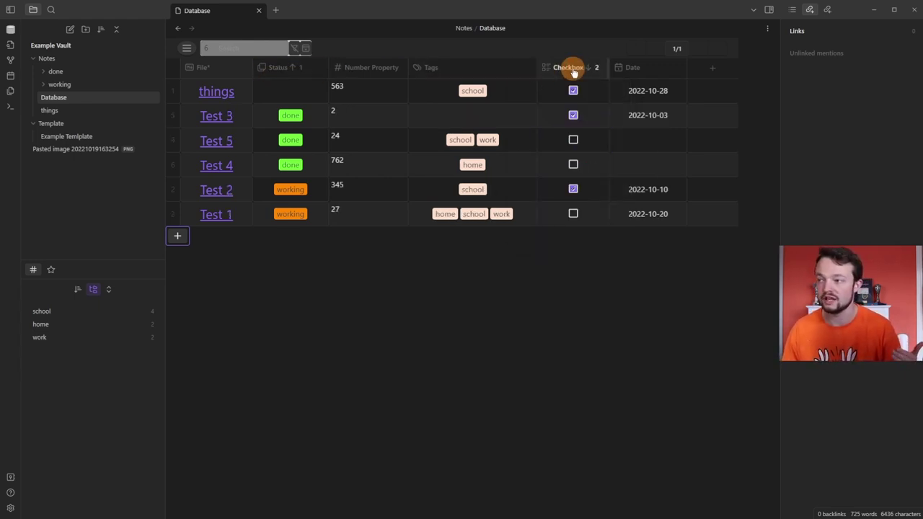
# - Check the sort options of the Tags column and remove the Checkbox and Status sorts
pyautogui.click(436, 67)
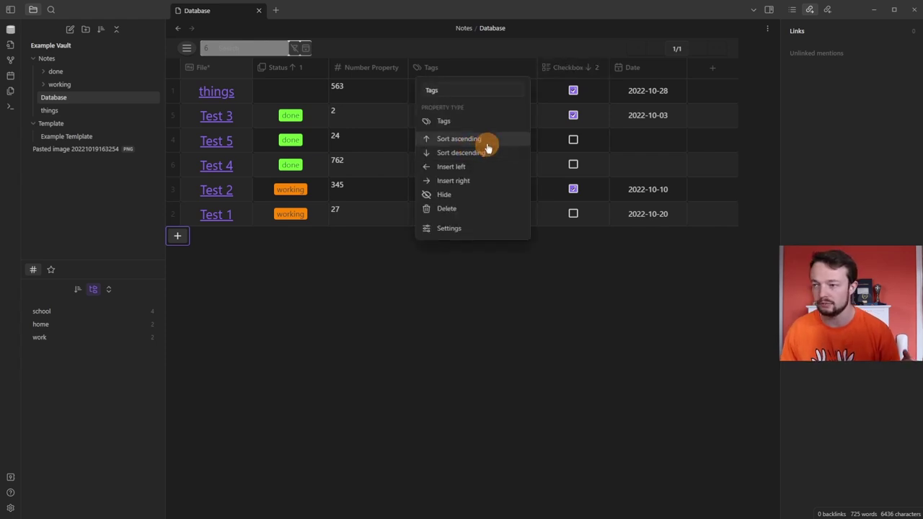
pyautogui.click(568, 68)
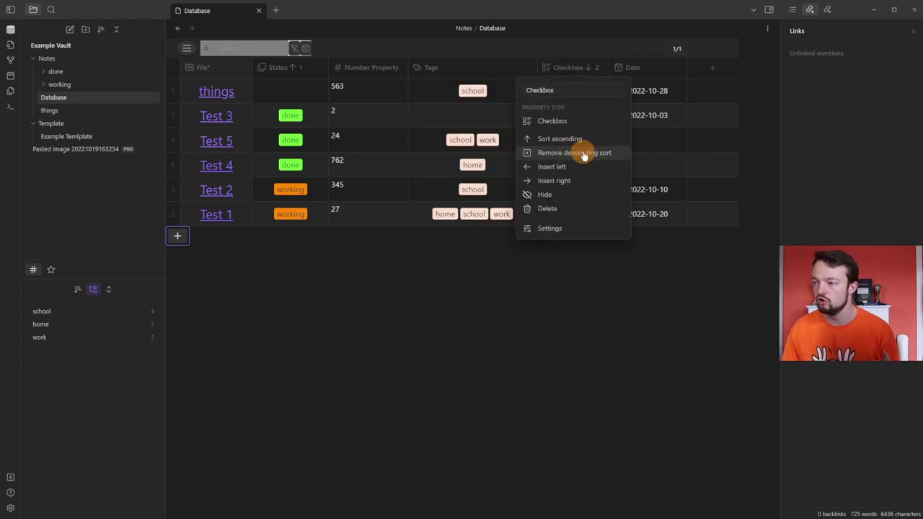
pyautogui.click(583, 152)
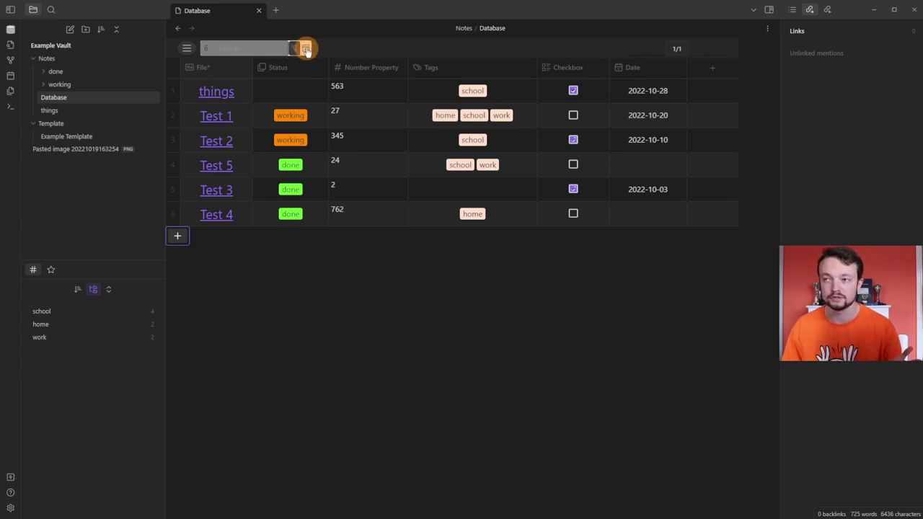
# - Add a table filter that keeps rows where Checkbox = true and switch table filtering on
pyautogui.click(306, 49)
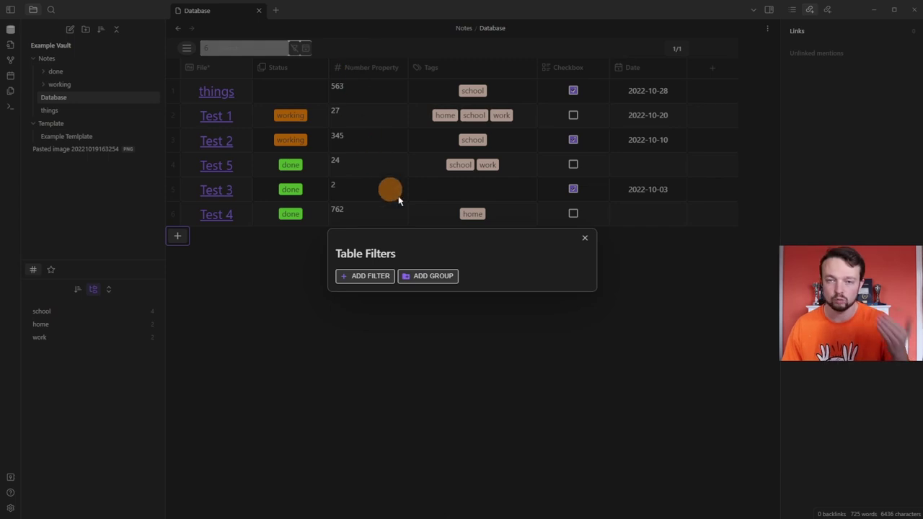
pyautogui.click(380, 277)
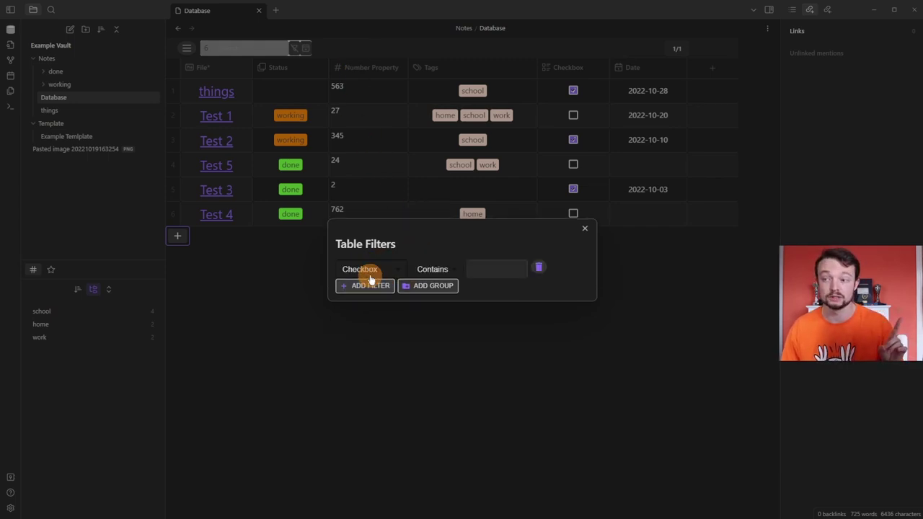
pyautogui.click(372, 274)
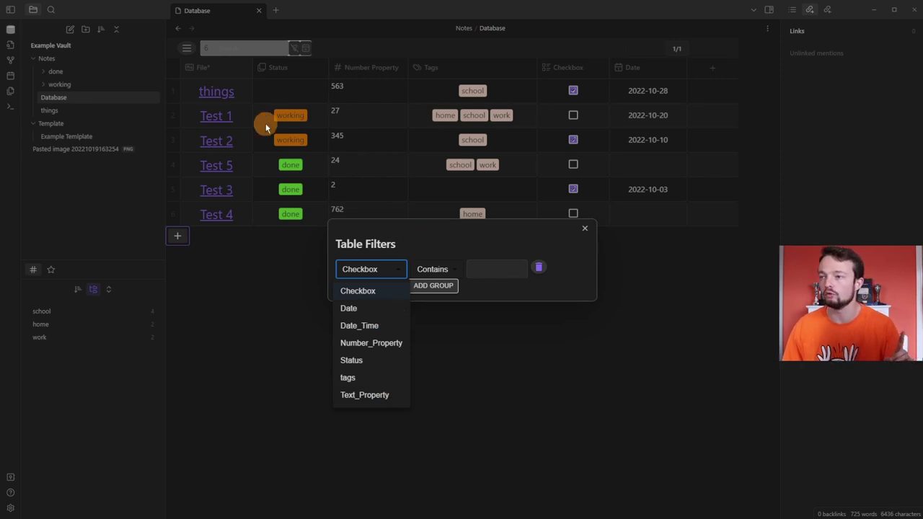
pyautogui.click(453, 269)
pyautogui.click(453, 268)
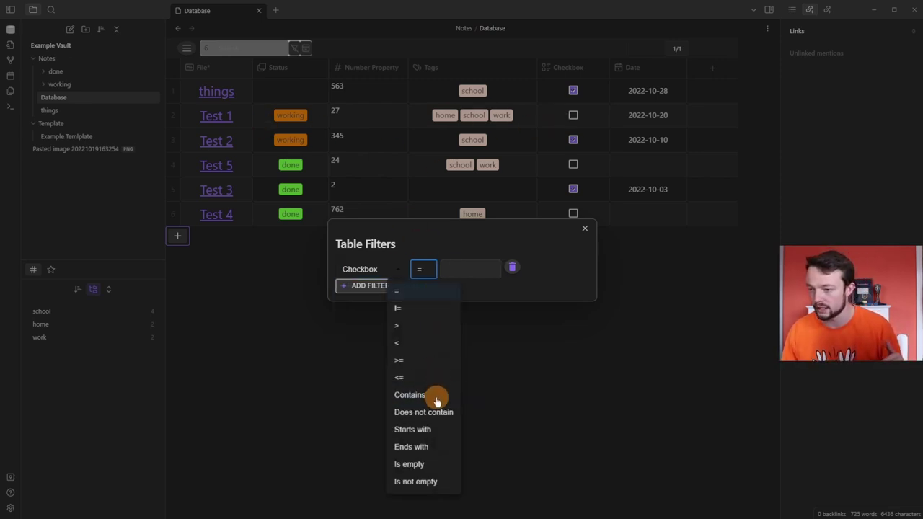
pyautogui.click(473, 269)
pyautogui.write('true')
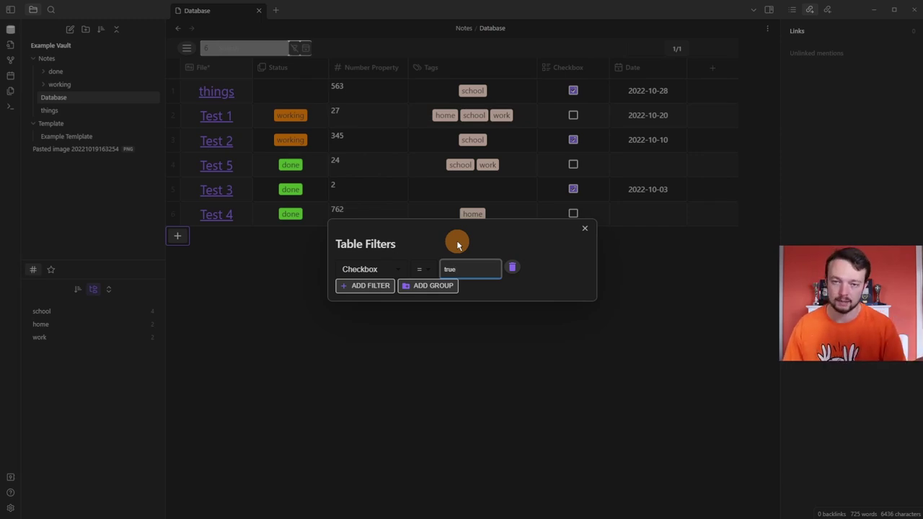
pyautogui.click(288, 322)
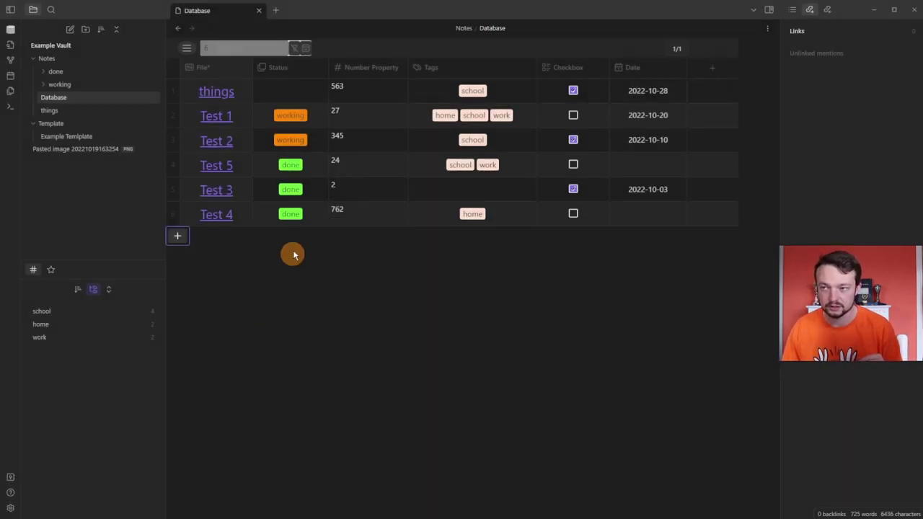
pyautogui.click(293, 49)
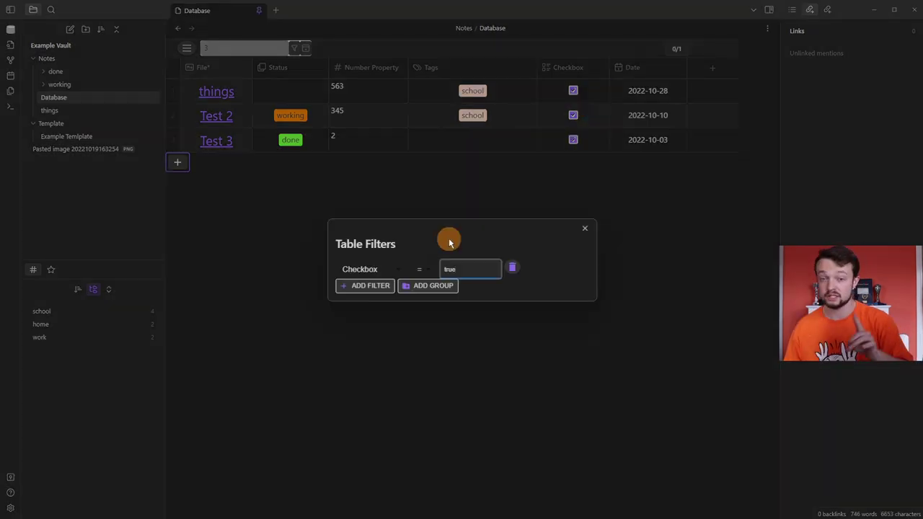
# - Try the Checkbox table filter with the value false instead of true
pyautogui.press('BackSpace')
pyautogui.press('BackSpace')
pyautogui.press('BackSpace')
pyautogui.press('BackSpace')
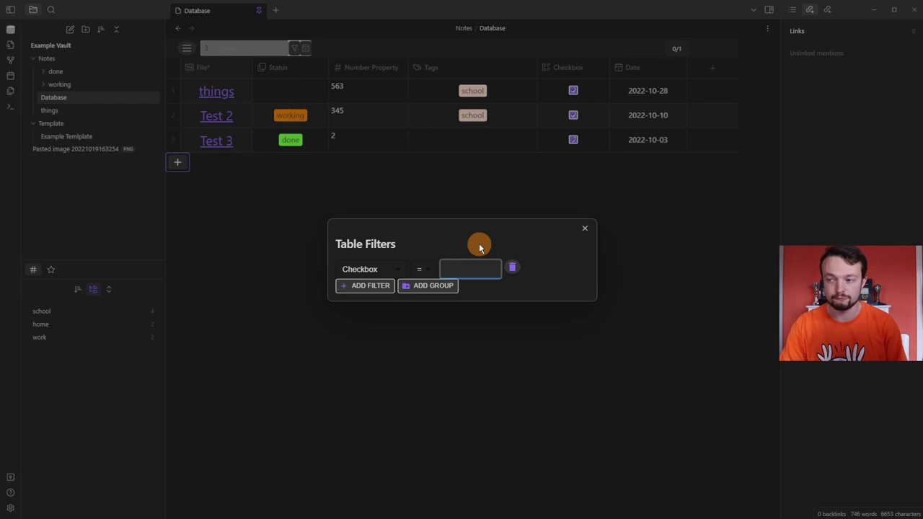
pyautogui.write('false')
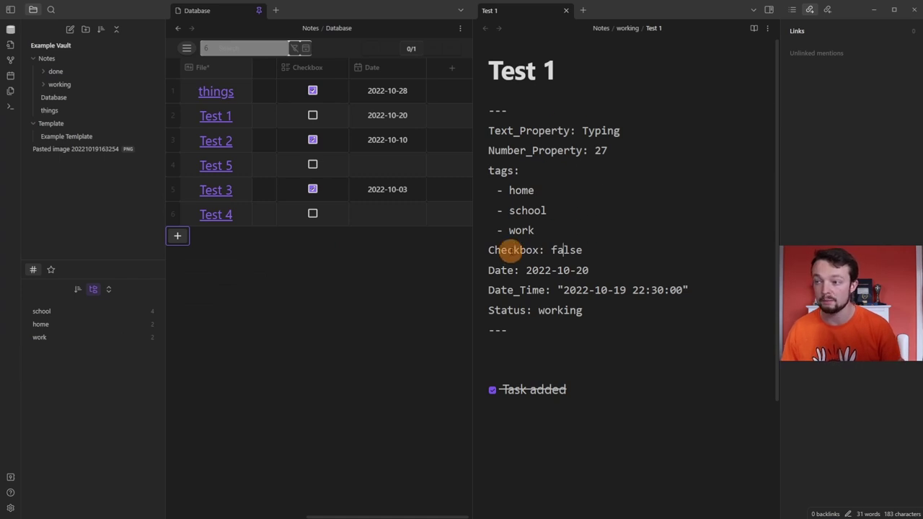
# - Open the Test 5 note and check its frontmatter for a Checkbox field
pyautogui.click(215, 165)
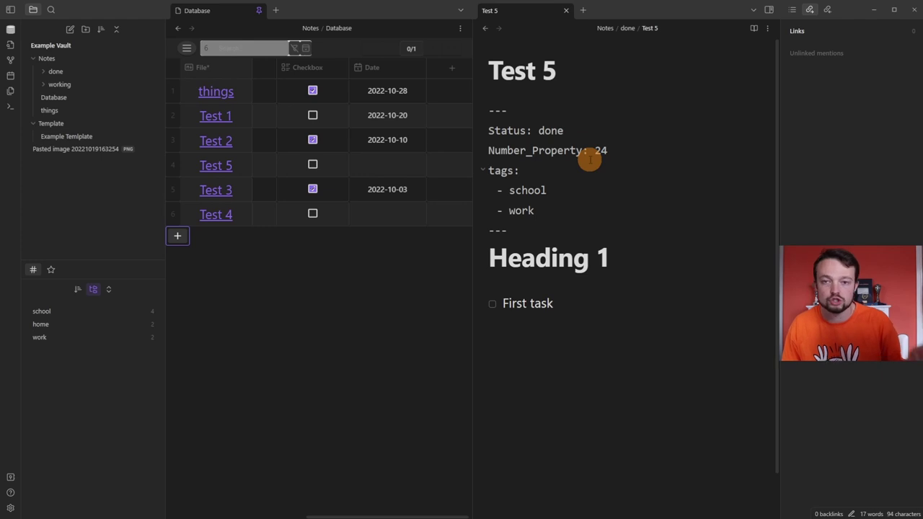
pyautogui.click(324, 123)
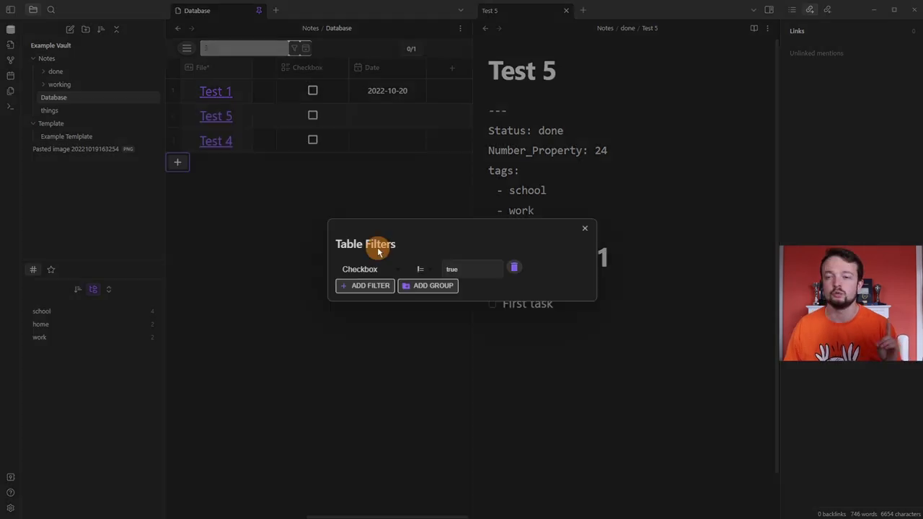
pyautogui.click(393, 197)
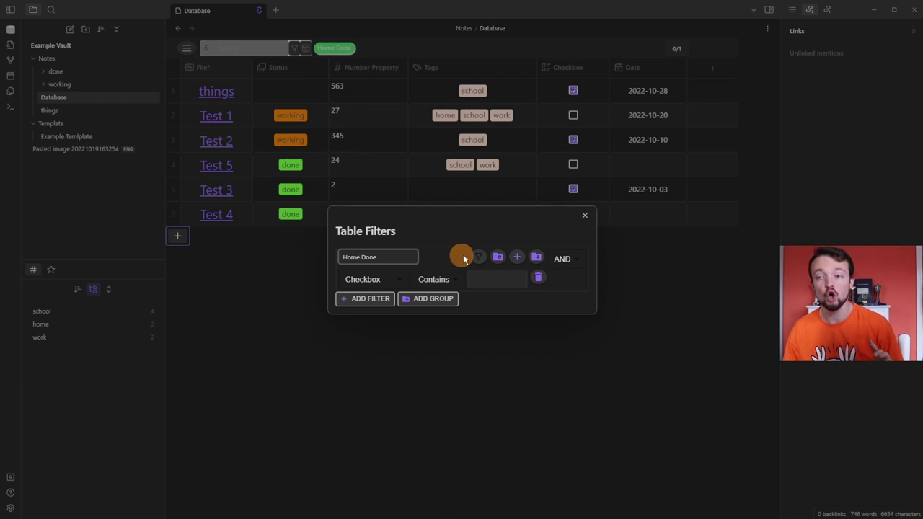
# - In the Home Done filter group, require Checkbox = true and add a condition that tags contains home
pyautogui.click(354, 279)
pyautogui.click(461, 279)
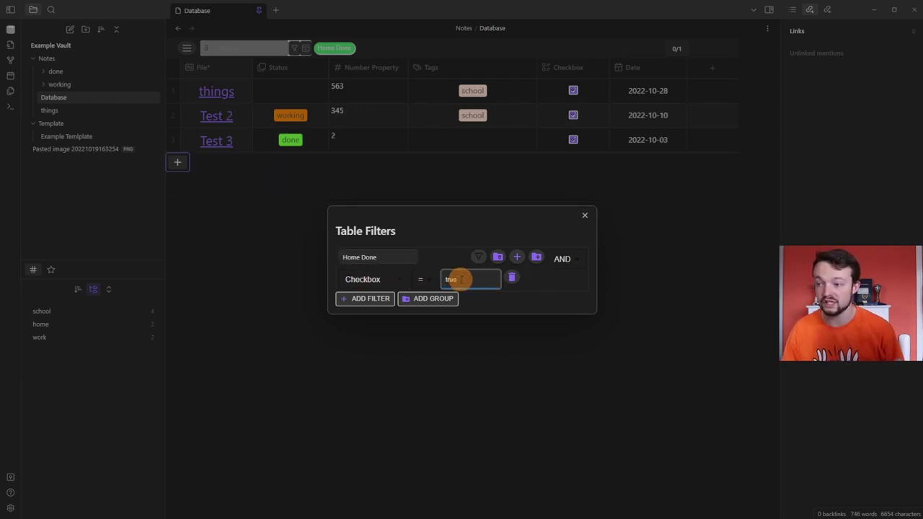
pyautogui.click(517, 260)
pyautogui.click(373, 289)
pyautogui.click(349, 398)
pyautogui.click(497, 288)
pyautogui.write('home')
pyautogui.press('Escape')
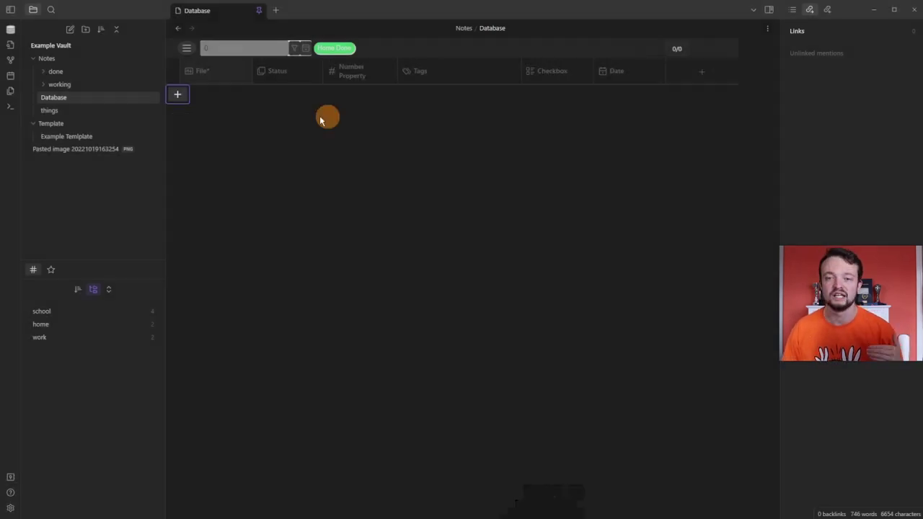
# - Switch off the Home Done filter, add the home tag to Test 3, and reapply the filter
pyautogui.click(337, 50)
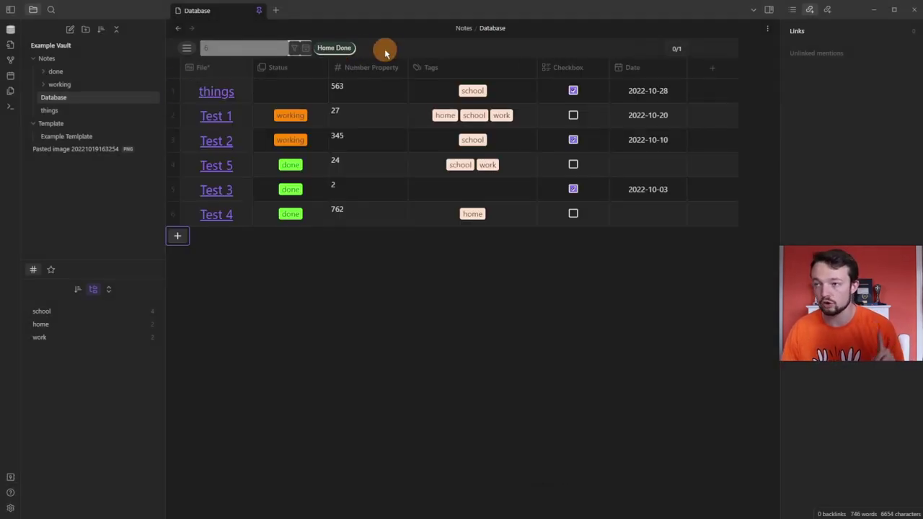
pyautogui.click(466, 198)
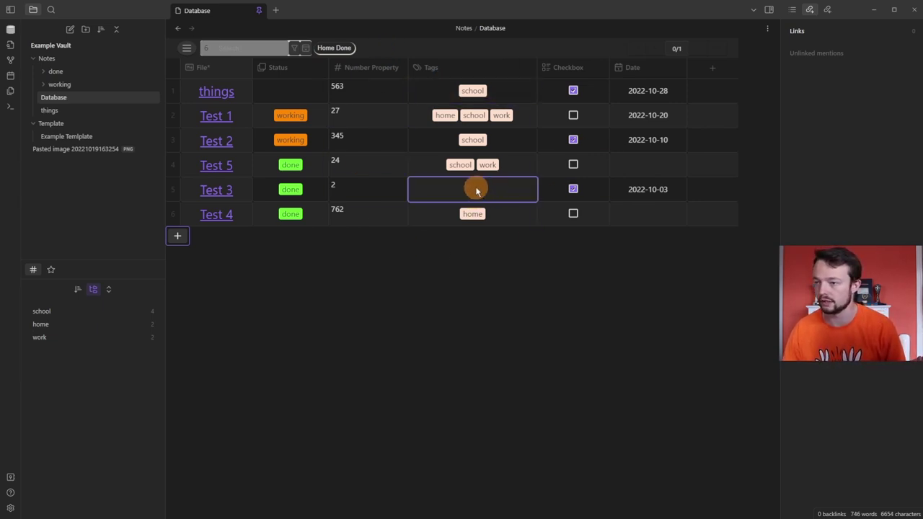
pyautogui.click(476, 190)
pyautogui.click(474, 212)
pyautogui.click(466, 247)
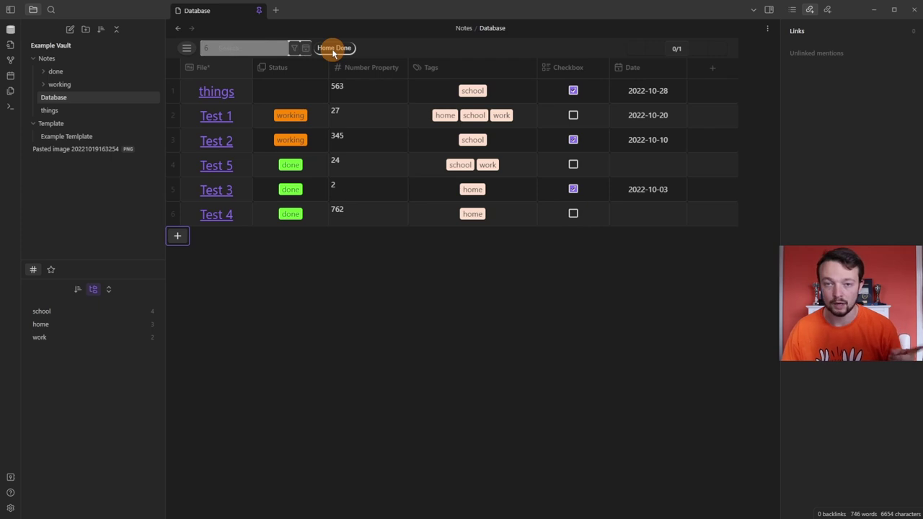
pyautogui.click(333, 48)
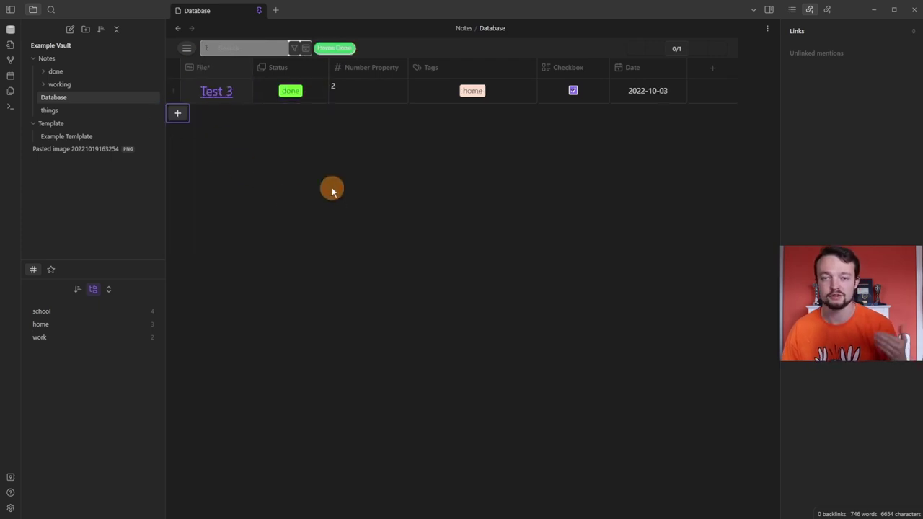
# - Nest an OR group inside the Home Done filter that matches tags containing home or school
pyautogui.click(294, 48)
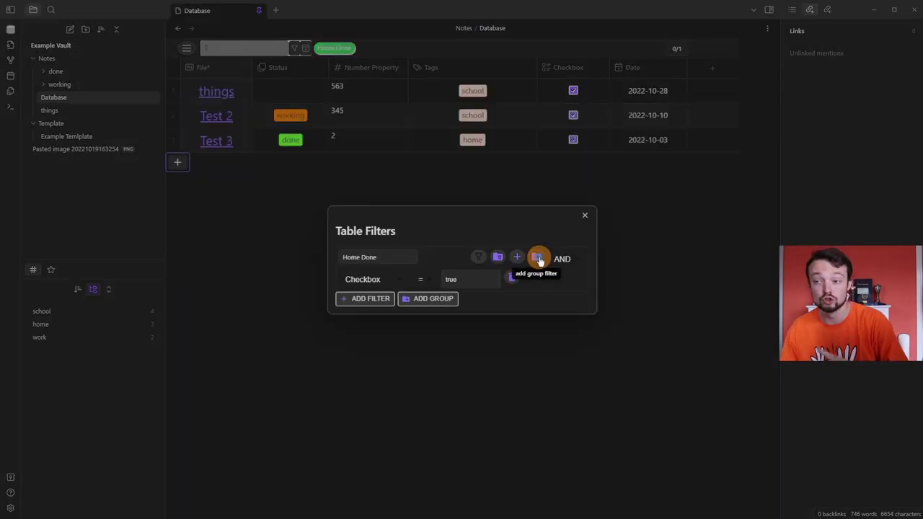
pyautogui.click(538, 258)
pyautogui.click(498, 299)
pyautogui.write('home')
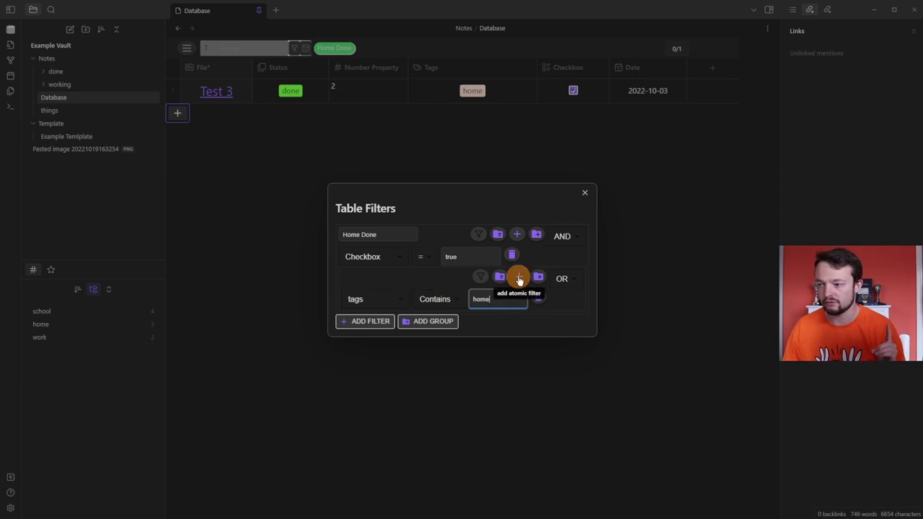
pyautogui.click(519, 280)
pyautogui.click(503, 308)
pyautogui.write('school')
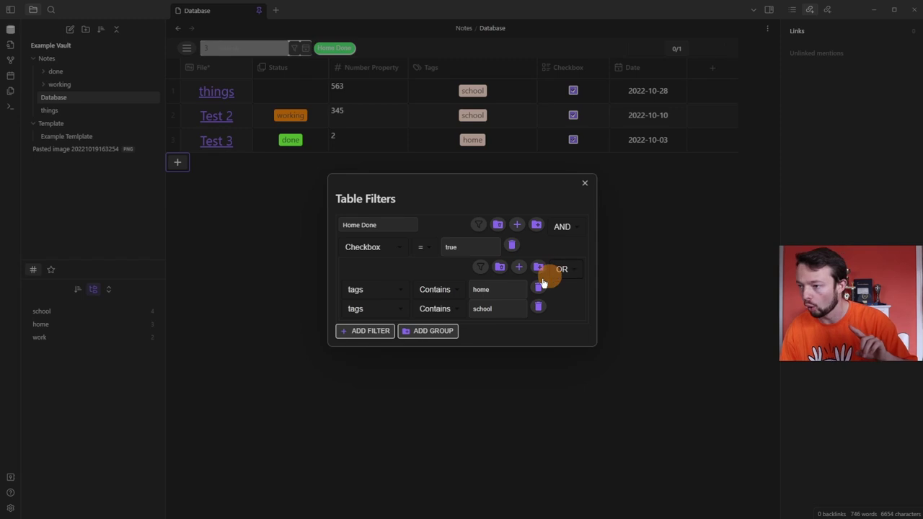
# - Change the tag of the things note to work and refresh the table by turning filtering off and on
pyautogui.click(481, 94)
pyautogui.click(481, 92)
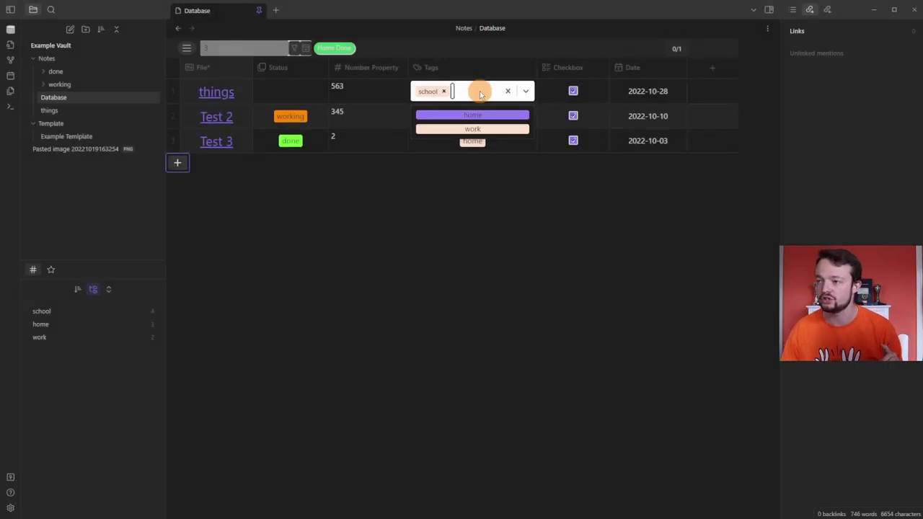
pyautogui.click(485, 132)
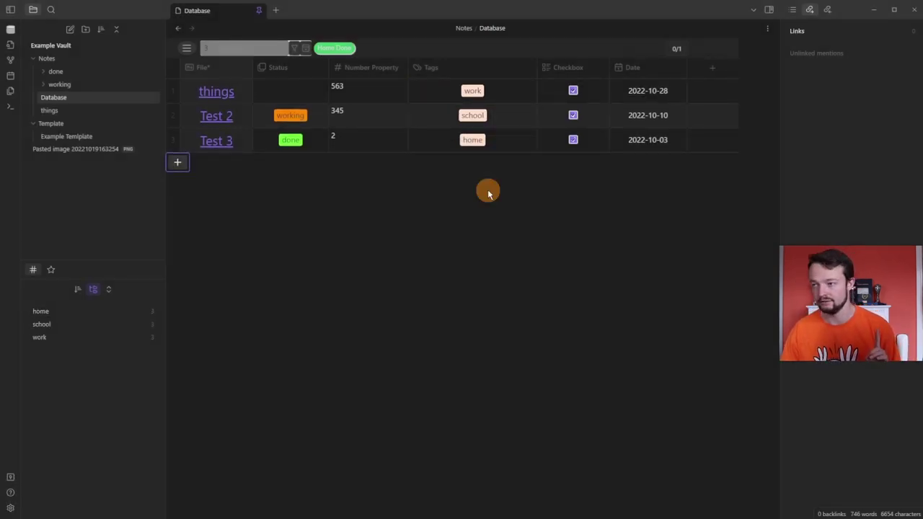
pyautogui.click(295, 48)
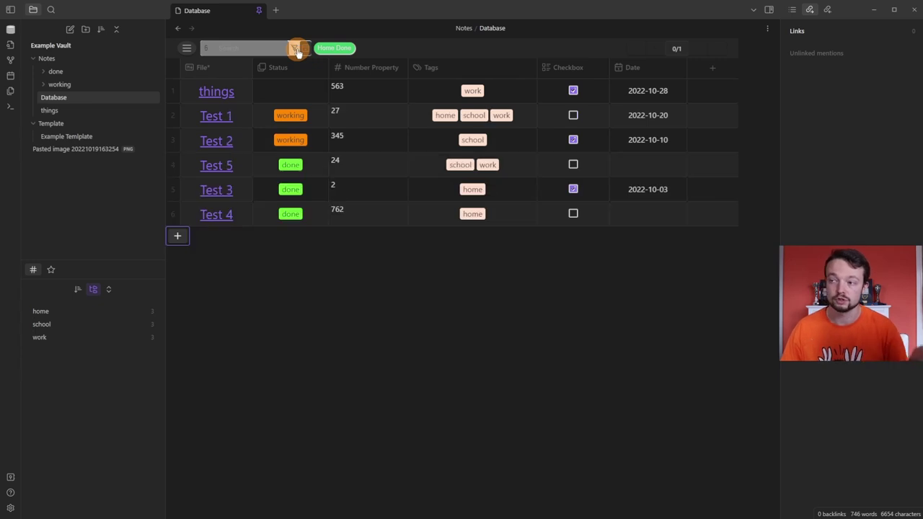
pyautogui.click(296, 49)
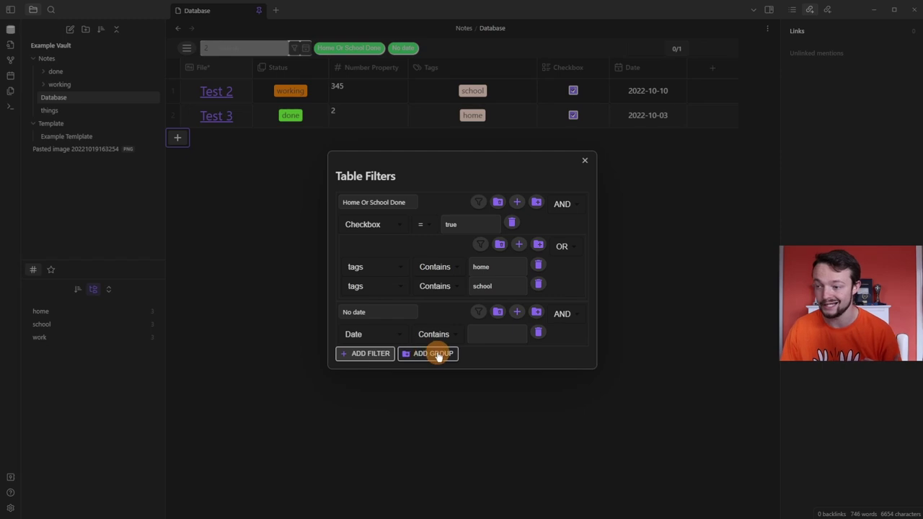
# - Set the Date condition in the No date filter group to Is empty
pyautogui.click(371, 312)
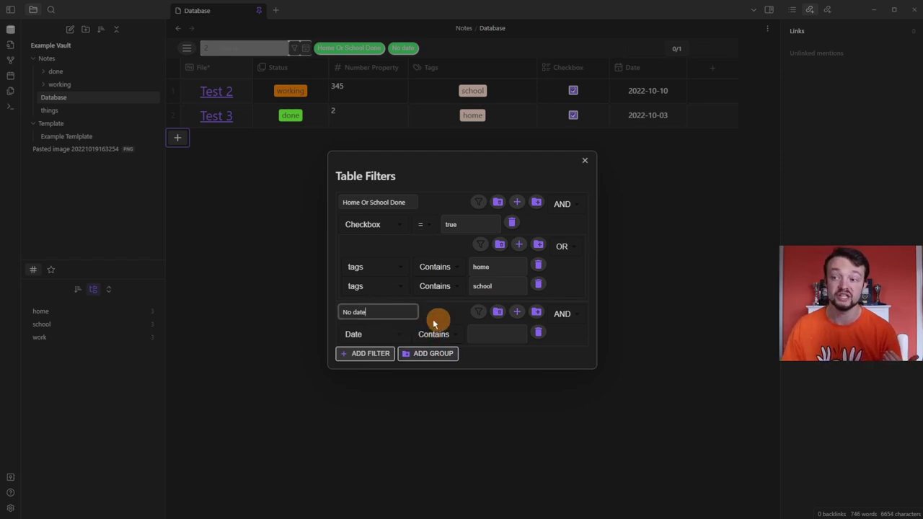
pyautogui.click(451, 334)
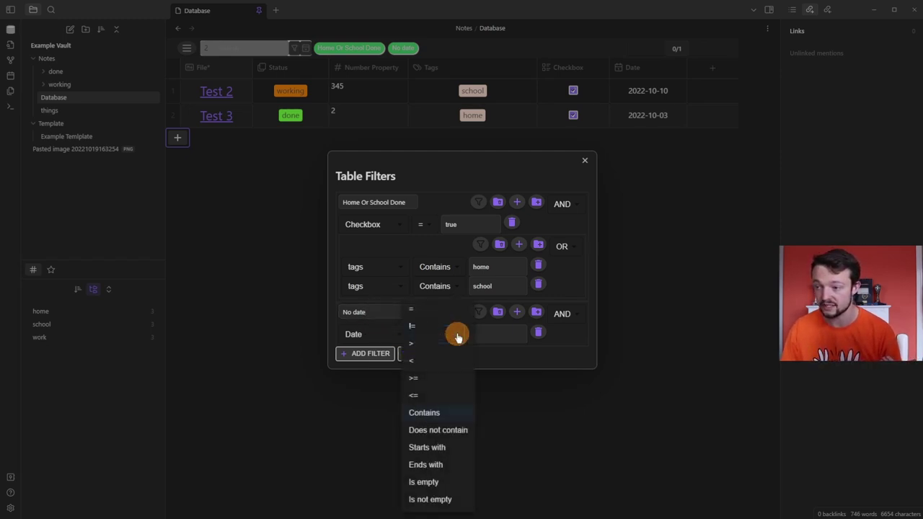
pyautogui.click(424, 482)
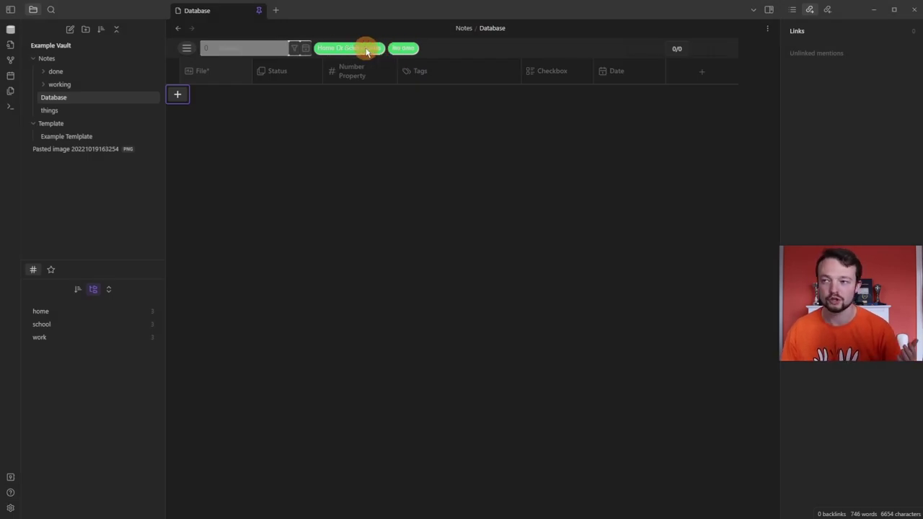
# - Switch off the Home Or School Done filter and toggle the No date filter to test it on its own
pyautogui.click(367, 50)
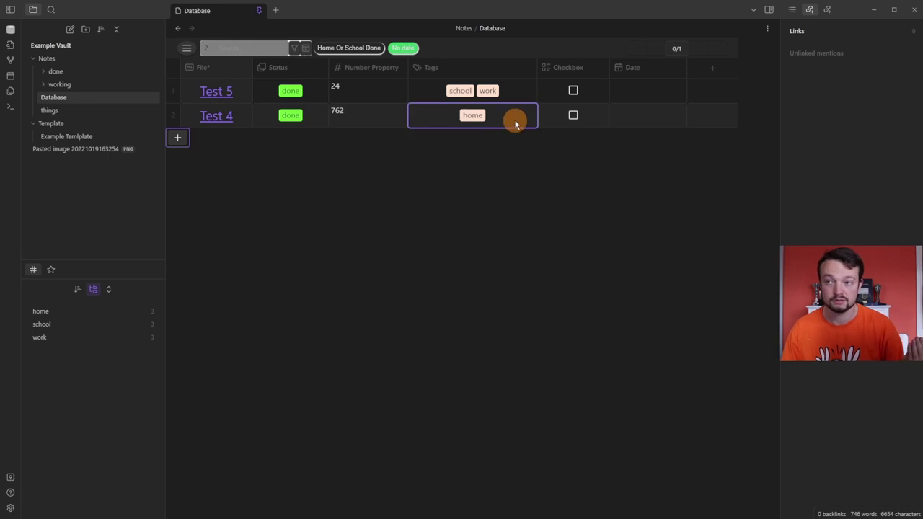
pyautogui.click(404, 49)
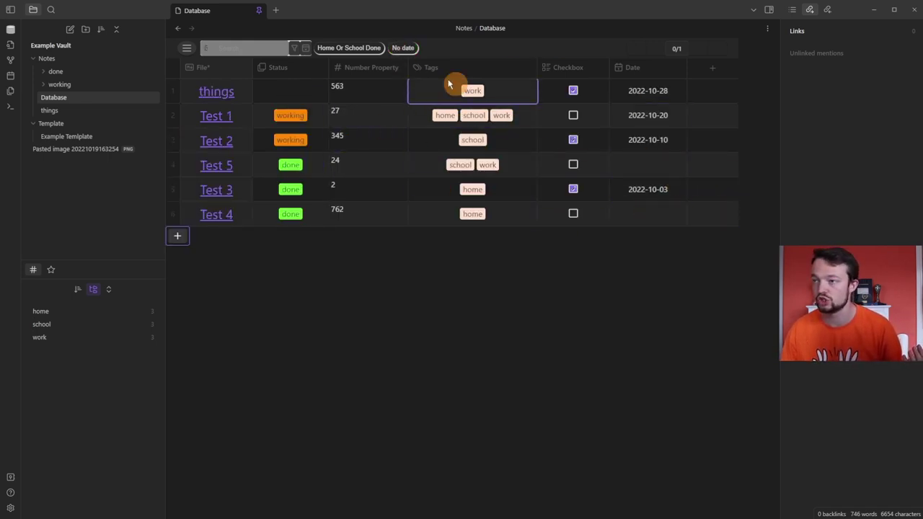
pyautogui.click(404, 47)
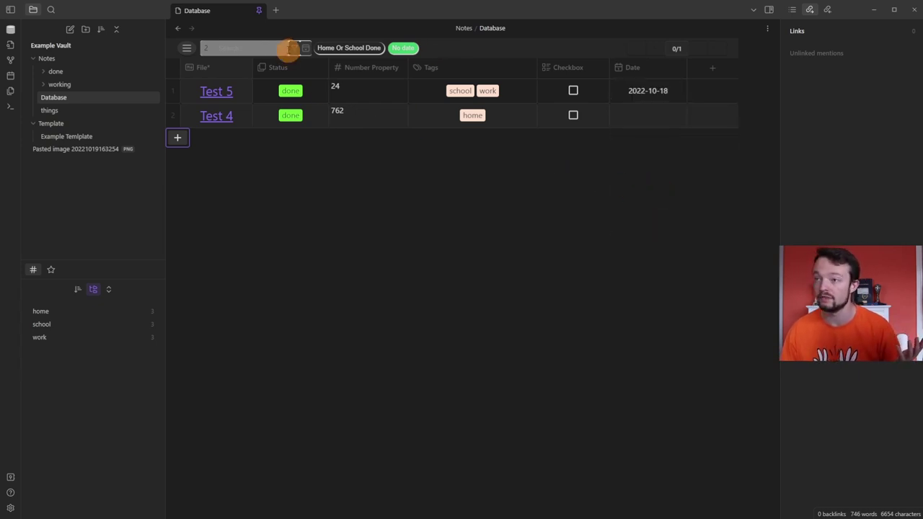
pyautogui.click(293, 51)
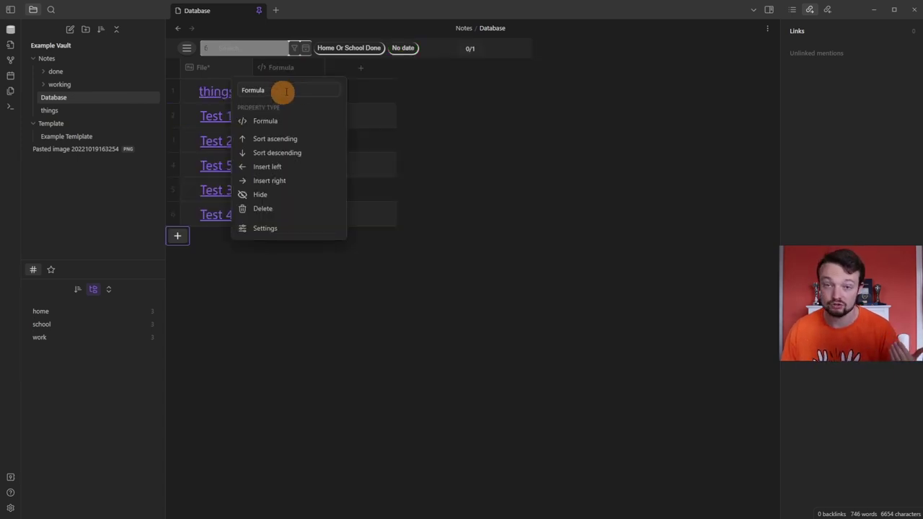
# - Set the Formula column's formula input to ${row.Status} in the column settings
pyautogui.moveTo(267, 124)
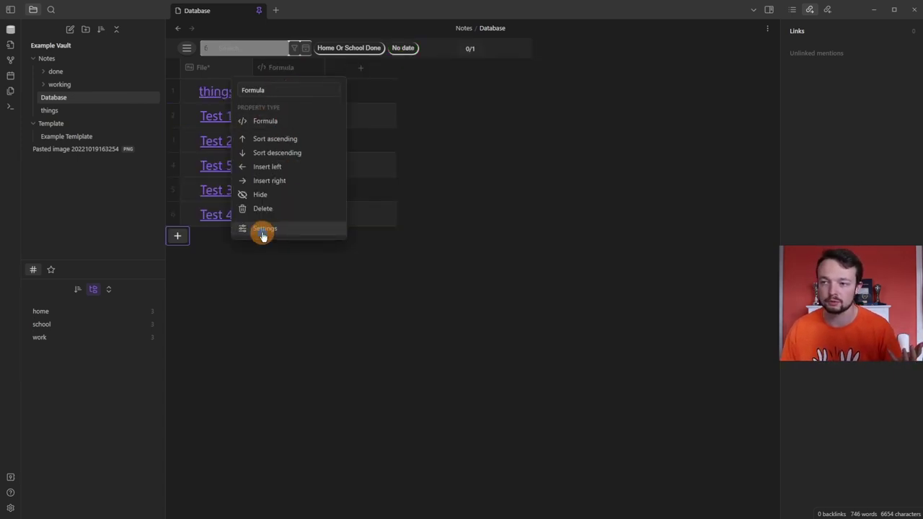
pyautogui.click(263, 229)
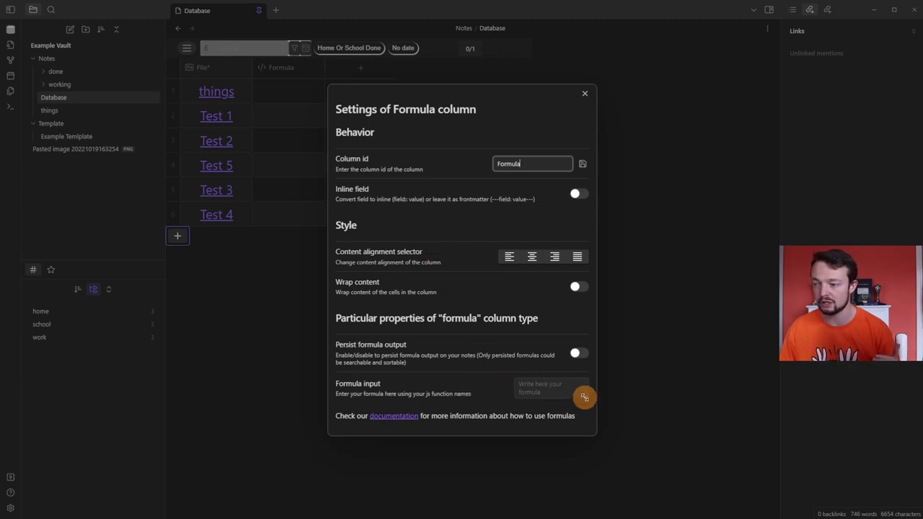
pyautogui.moveTo(584, 398); pyautogui.dragTo(566, 404)
pyautogui.click(505, 379)
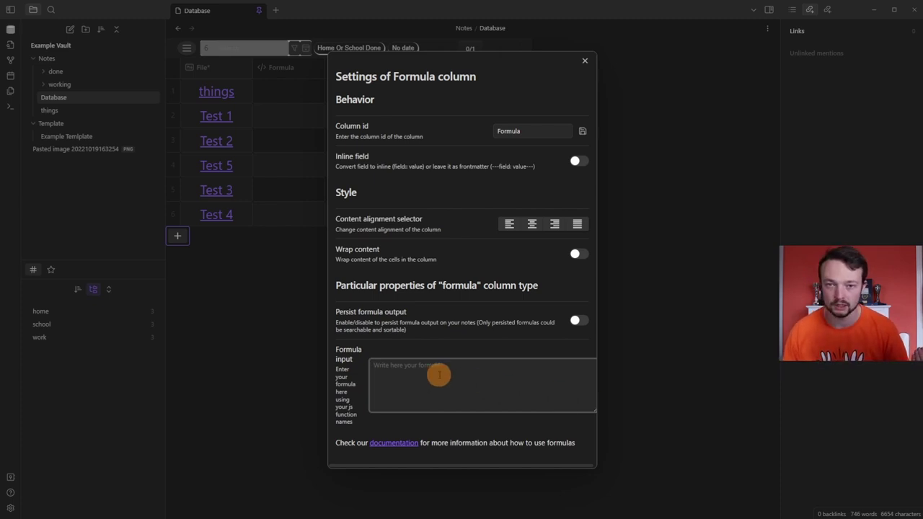
pyautogui.write('${row.Status}')
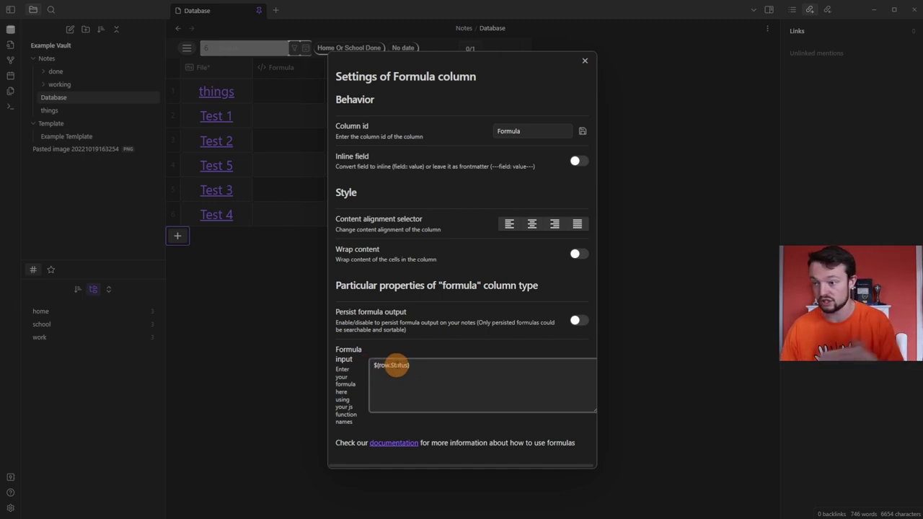
pyautogui.click(269, 76)
# - Compare the Formula column's output with the Status column for each note
pyautogui.click(286, 116)
pyautogui.click(358, 115)
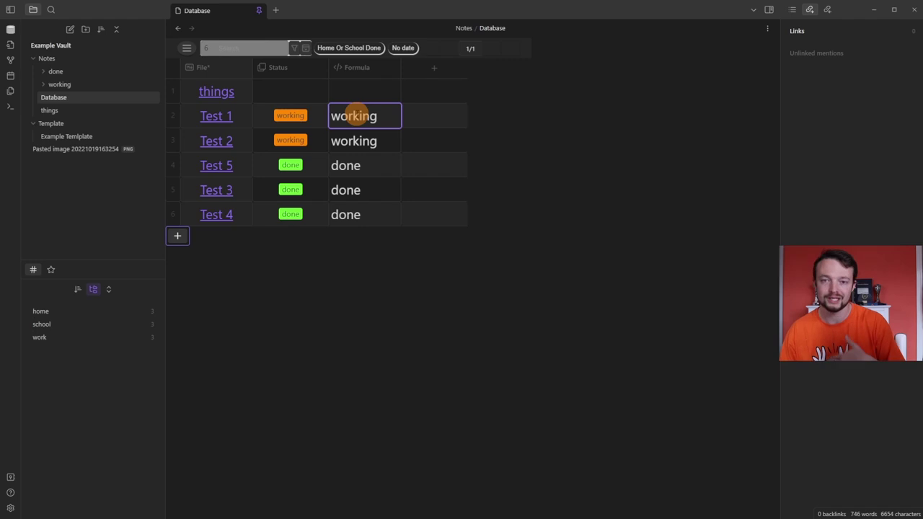
pyautogui.click(369, 140)
pyautogui.click(371, 167)
pyautogui.click(376, 212)
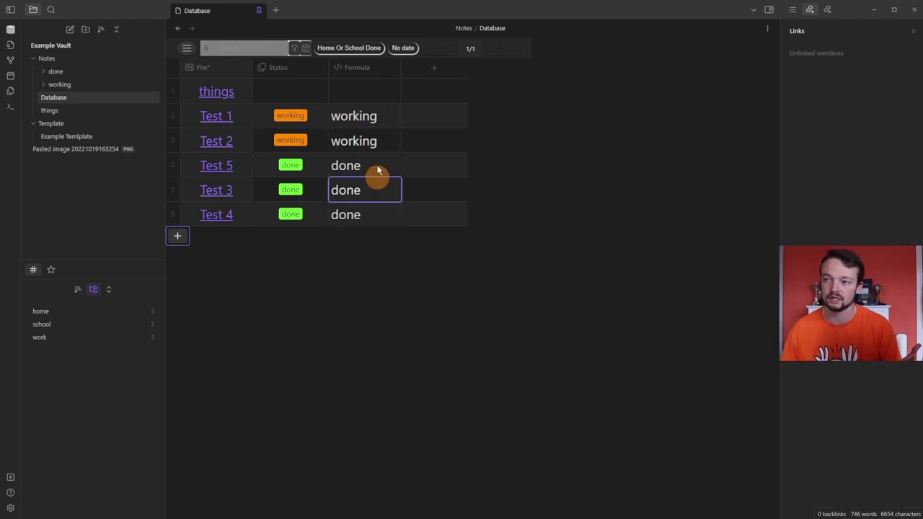
pyautogui.click(375, 88)
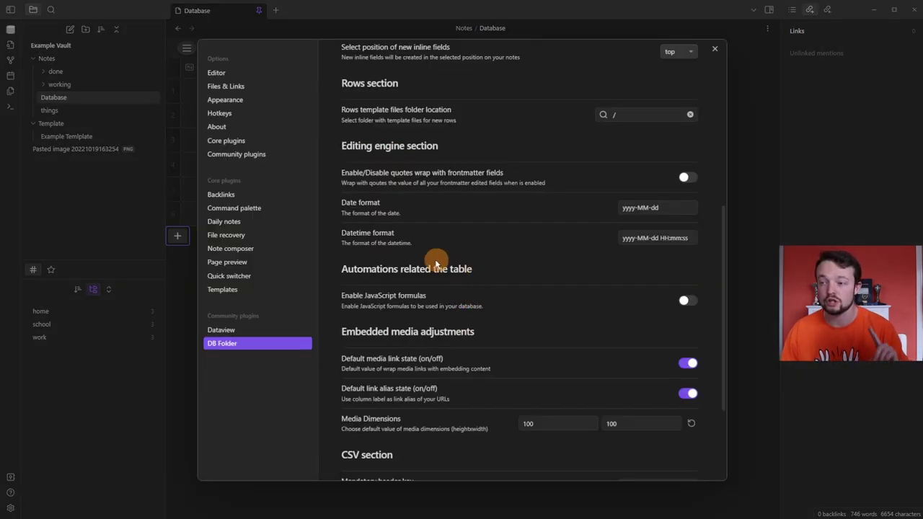